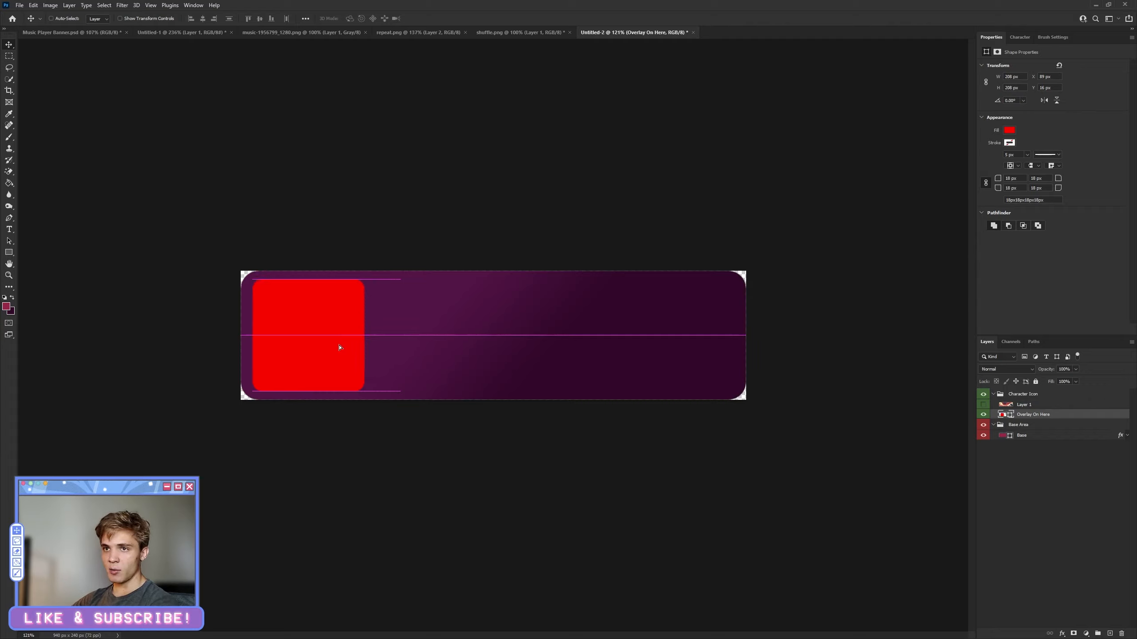
Add a drop shadow to the Overlay On Here layer with 80% opacity, 0 px distance, 3% spread and 13 px size
right_click(1041, 419)
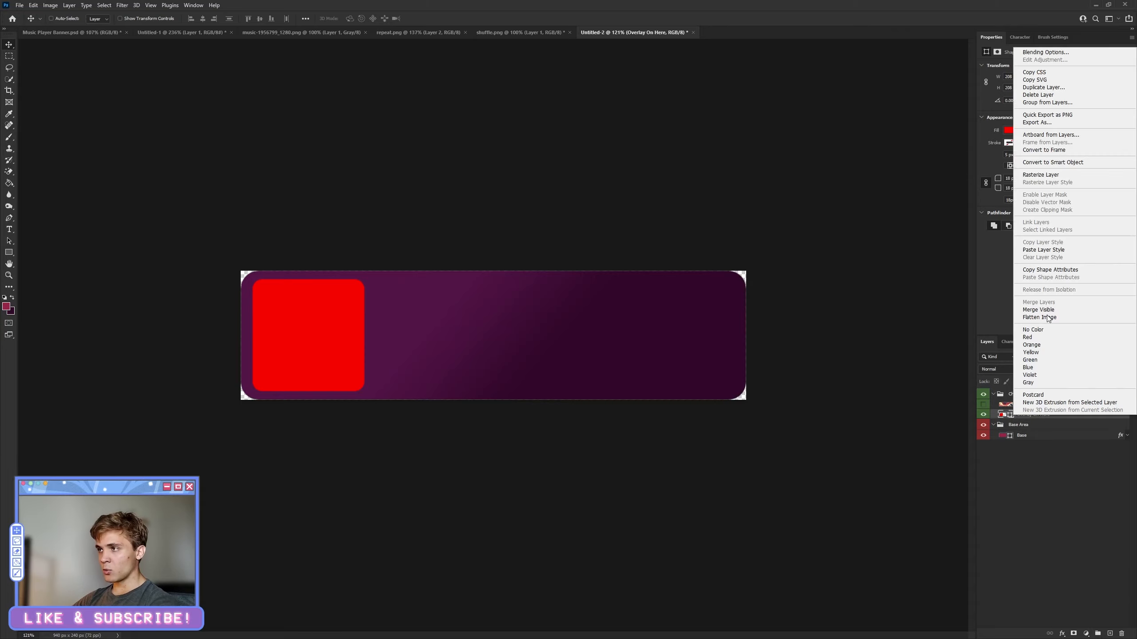
left_click(1048, 52)
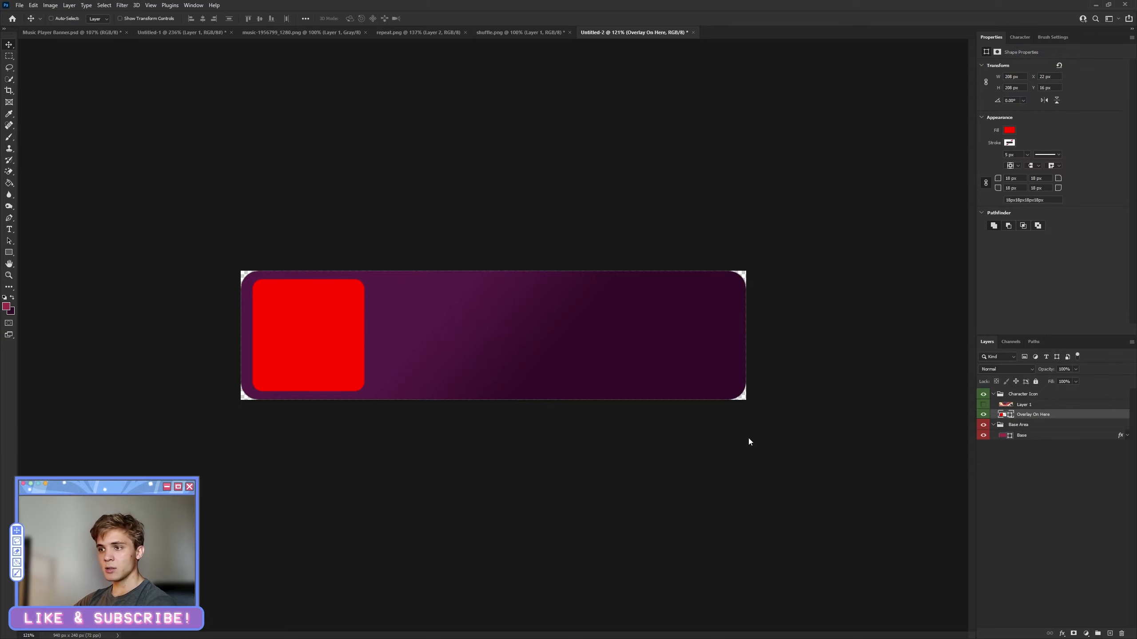
left_click(705, 535)
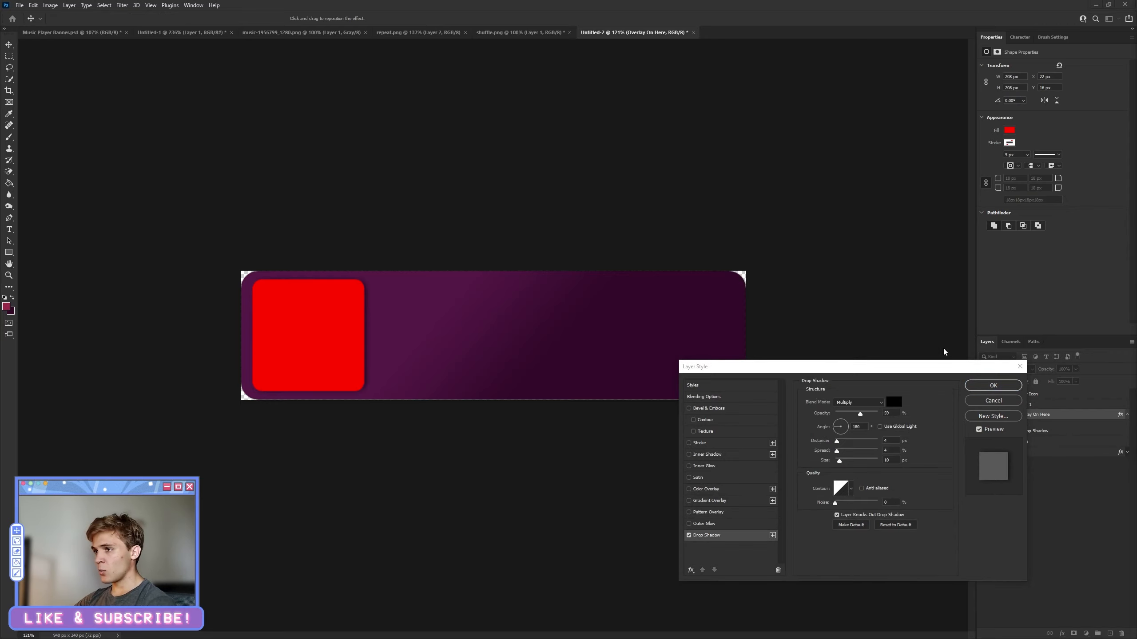
type("80")
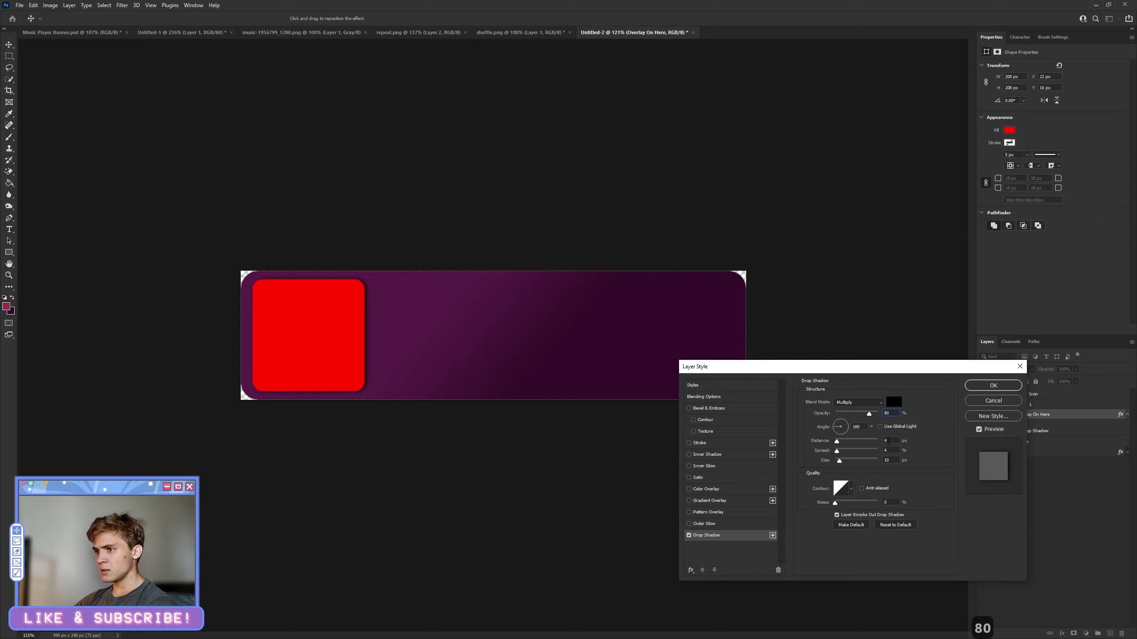
type("0")
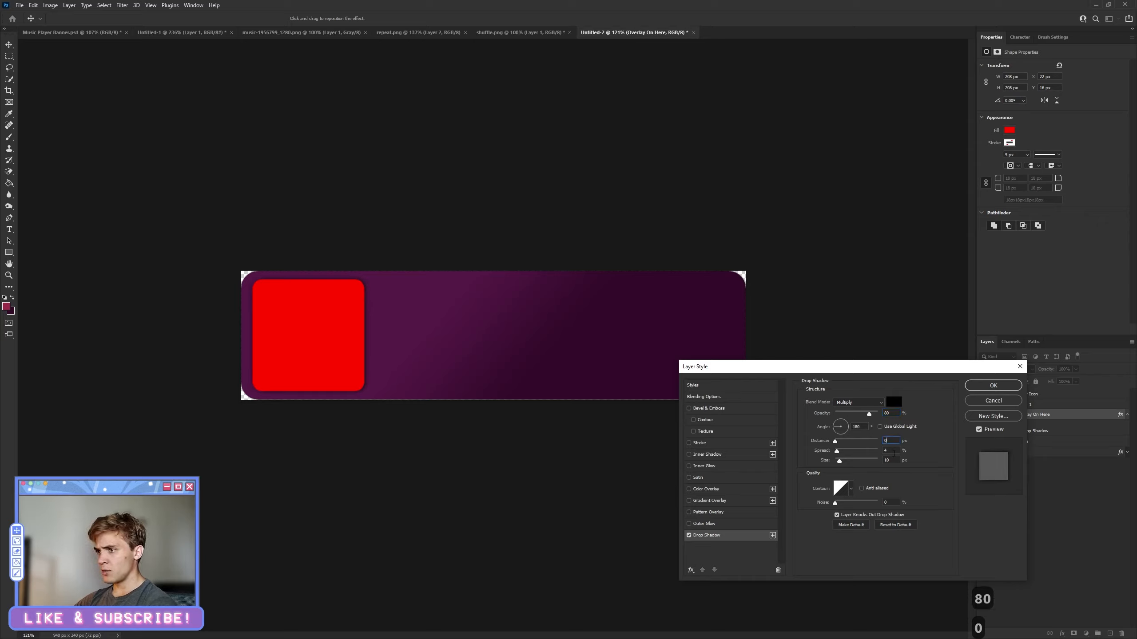
type("3")
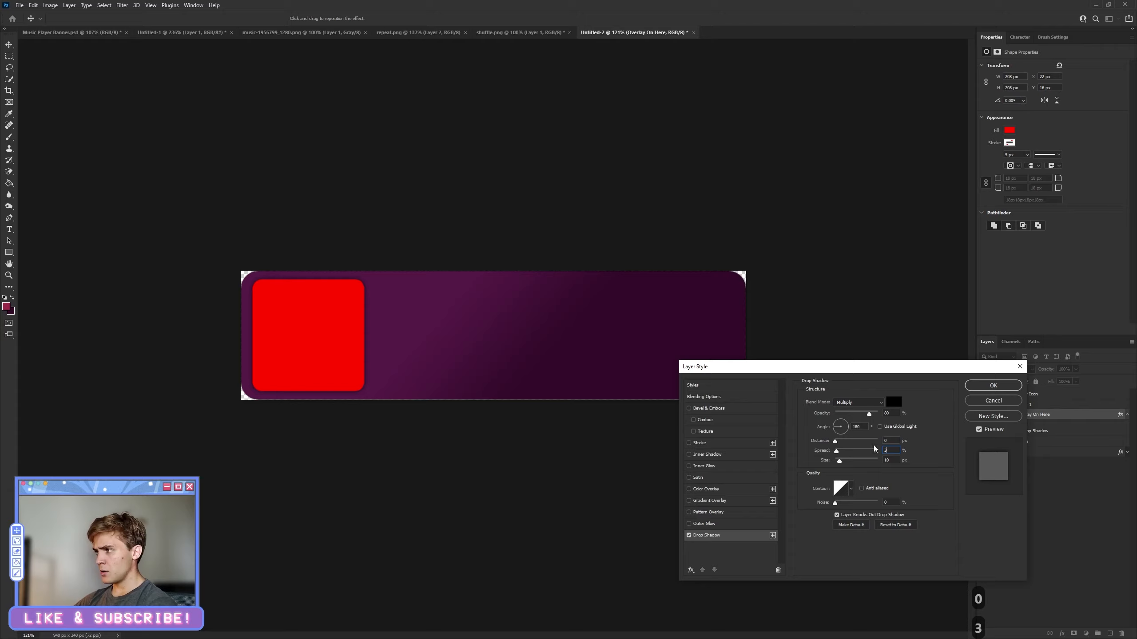
type("1")
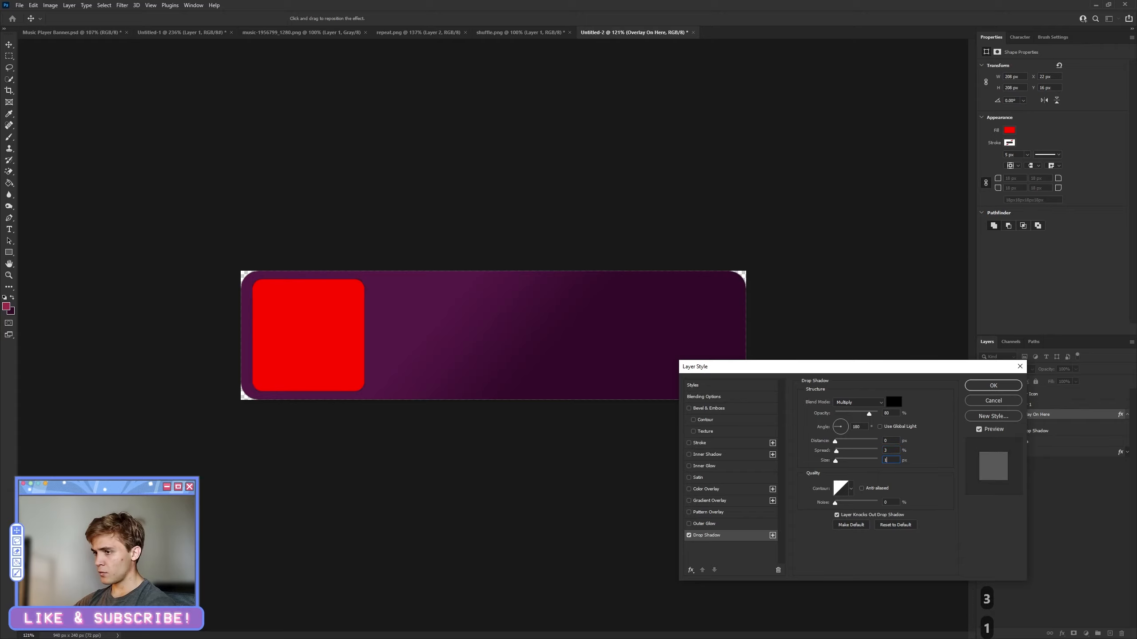
type("3")
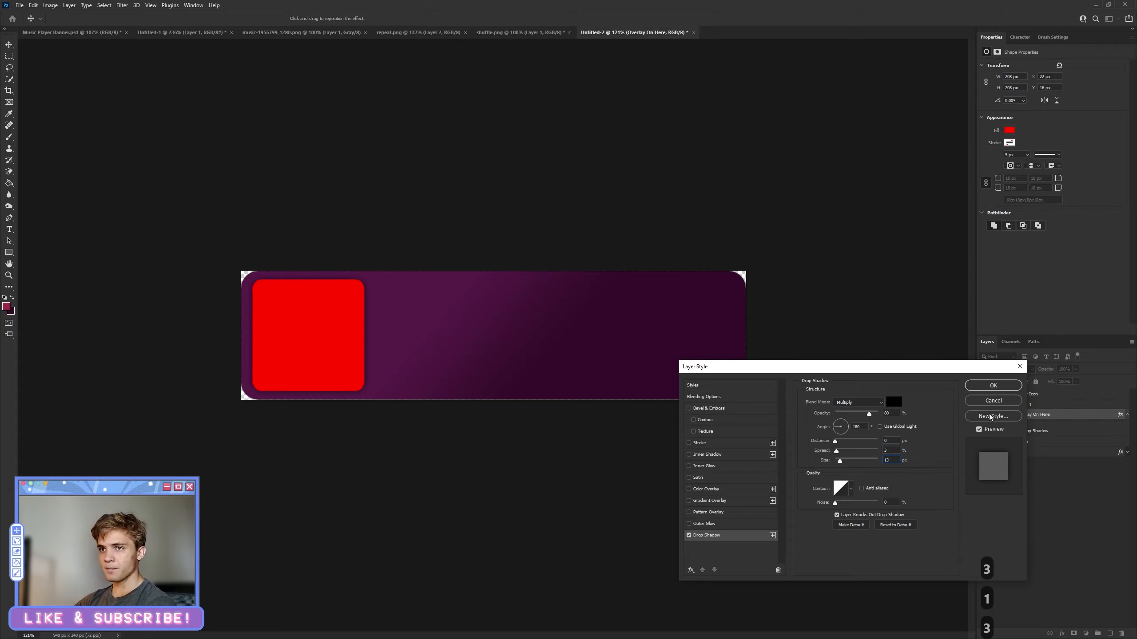
left_click(992, 386)
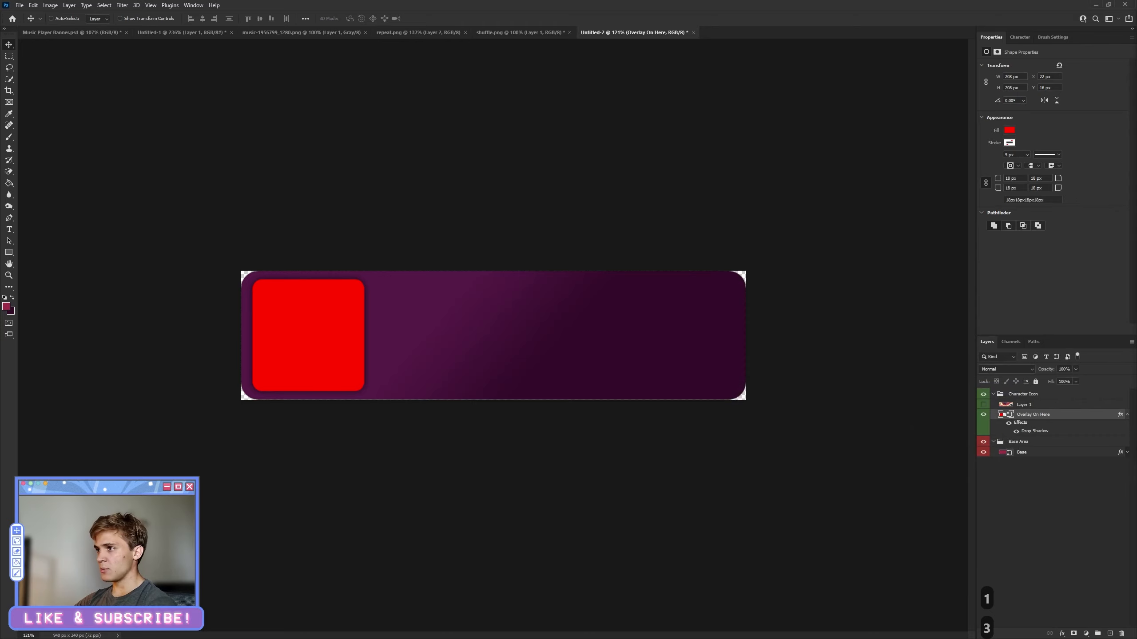
Collapse the Overlay On Here layer's effects and rename Layer 1 as Character
left_click(1026, 406)
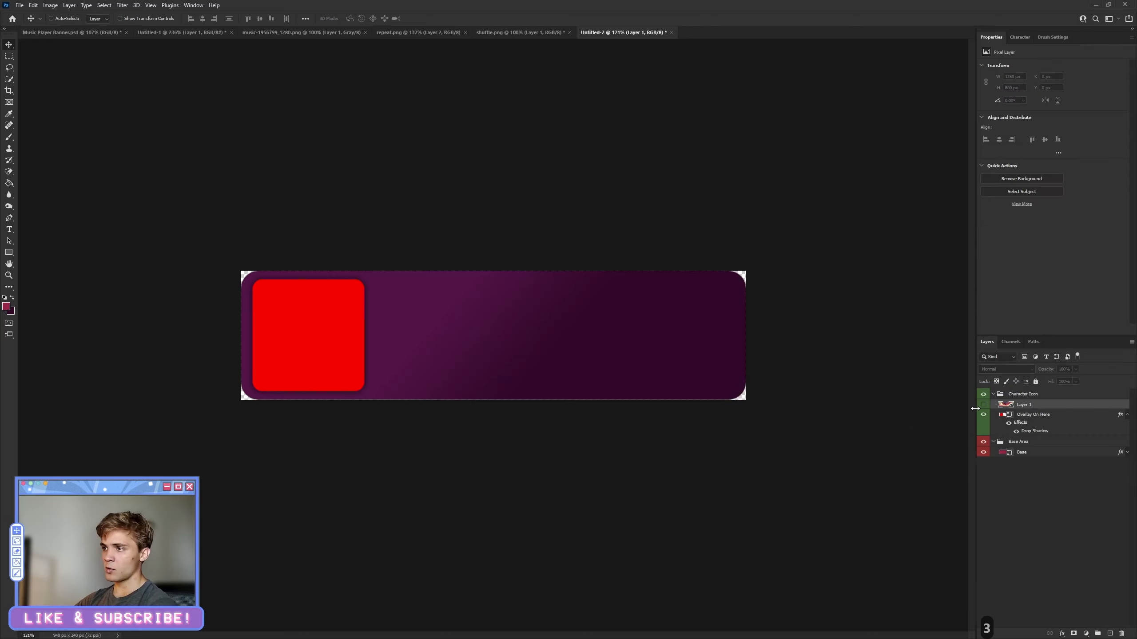
left_click(1127, 415)
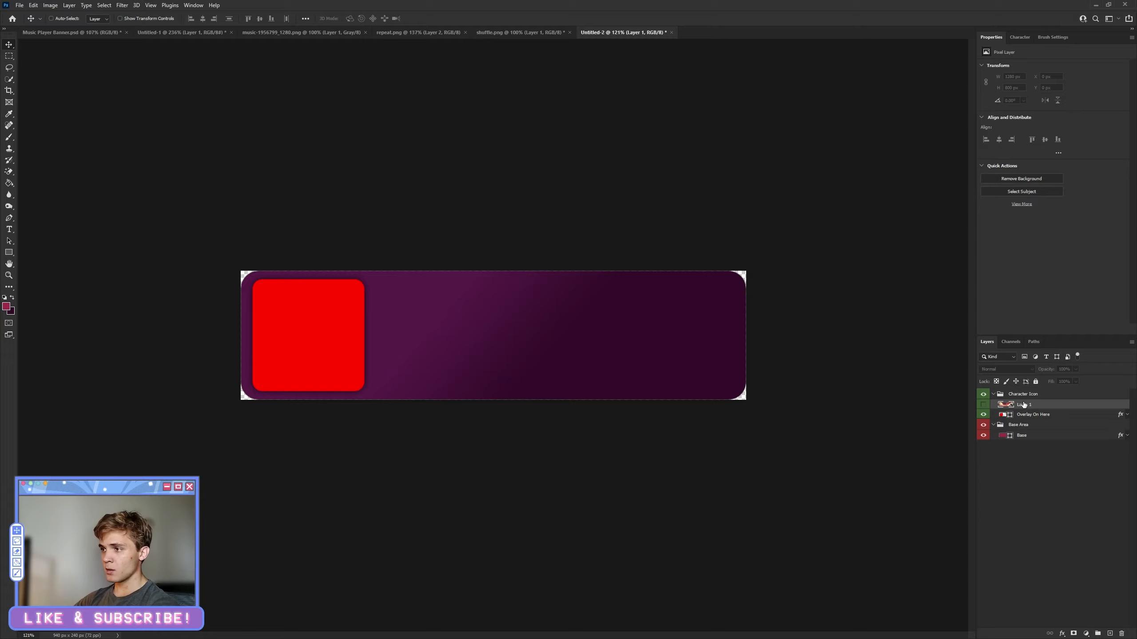
double_click(1025, 405)
type("Ca")
key("BackSpace")
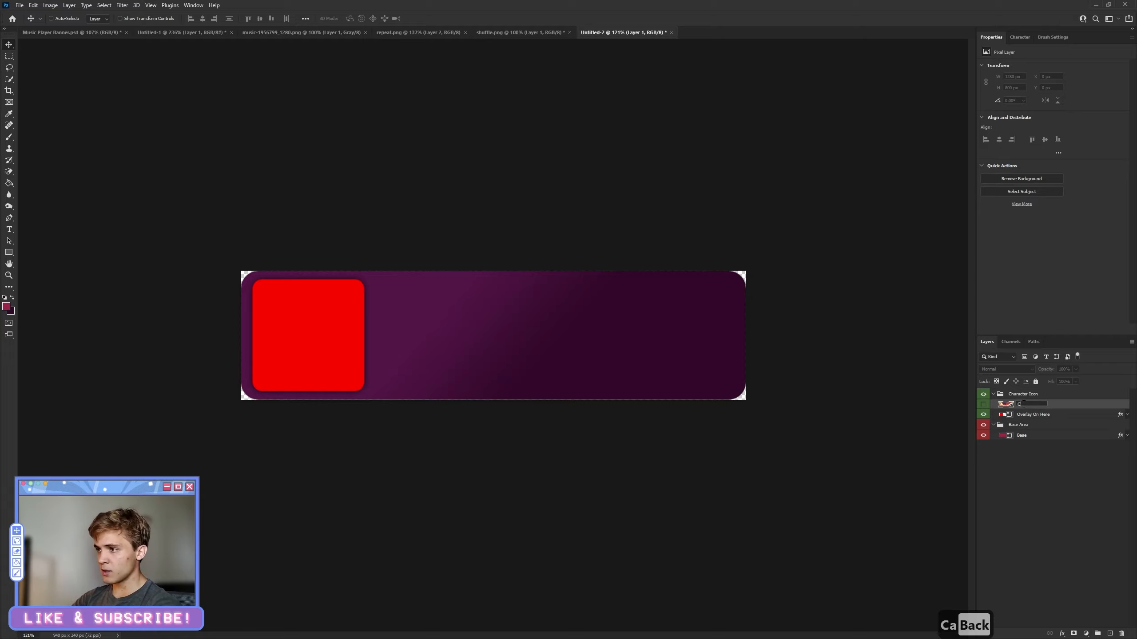
type("haracter")
key("Return")
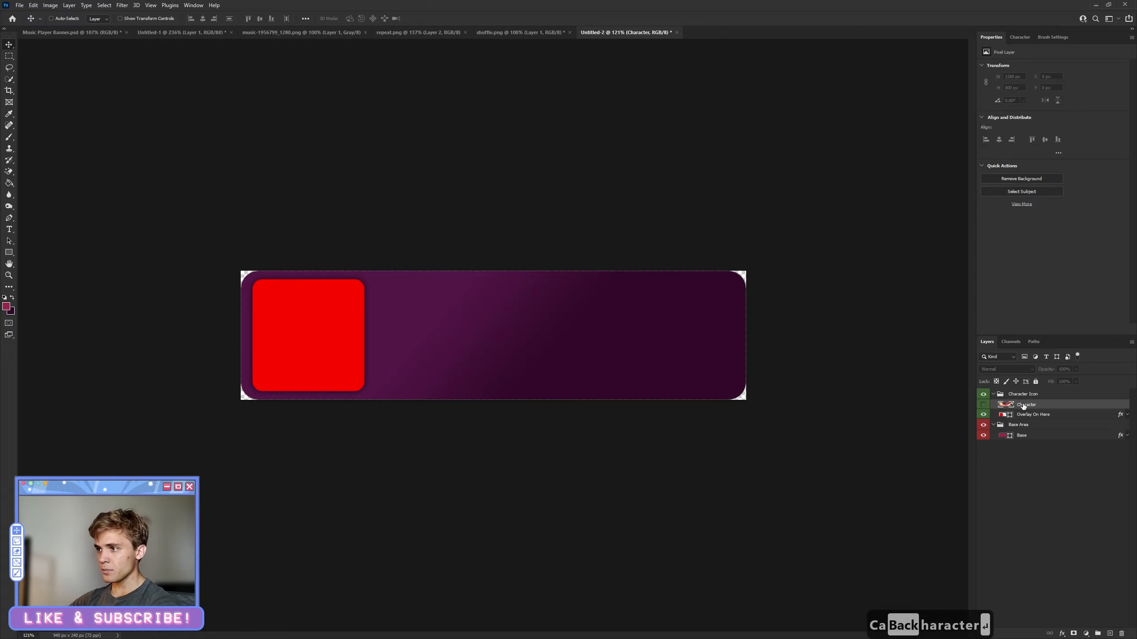
Make the Character layer visible and flip it horizontally with Free Transform
key("ctrl+t")
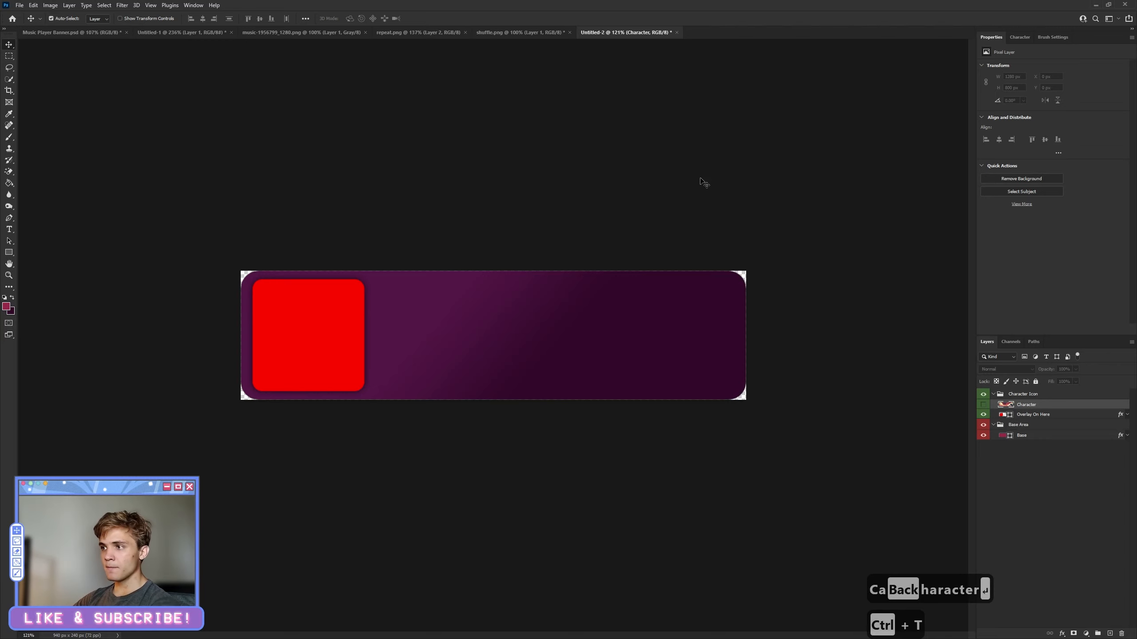
left_click(982, 406)
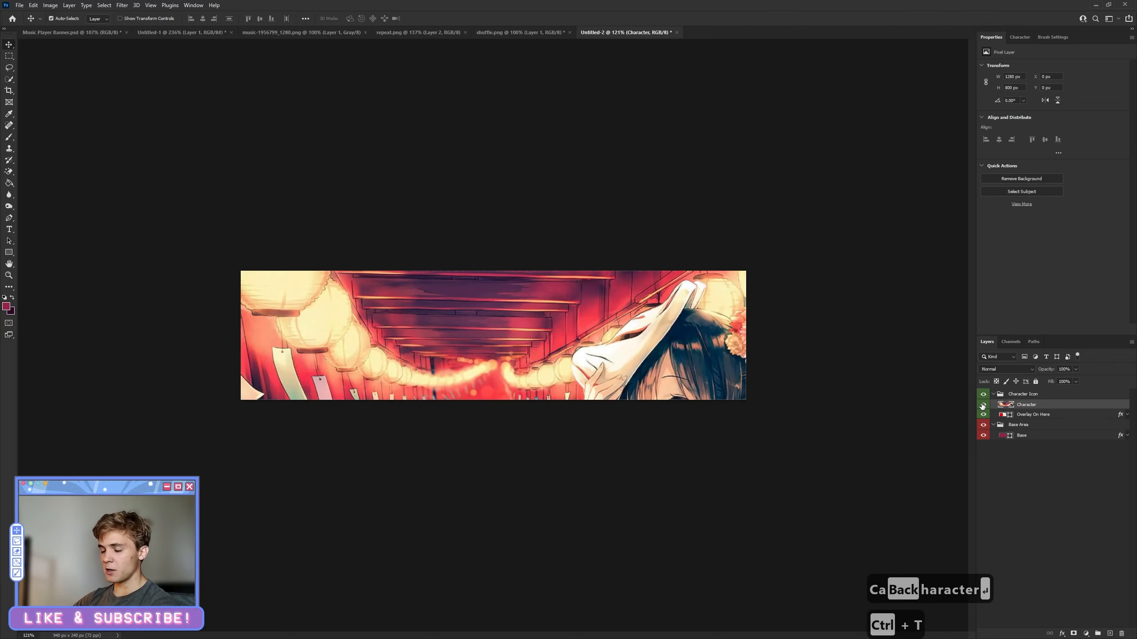
key("ctrl+t")
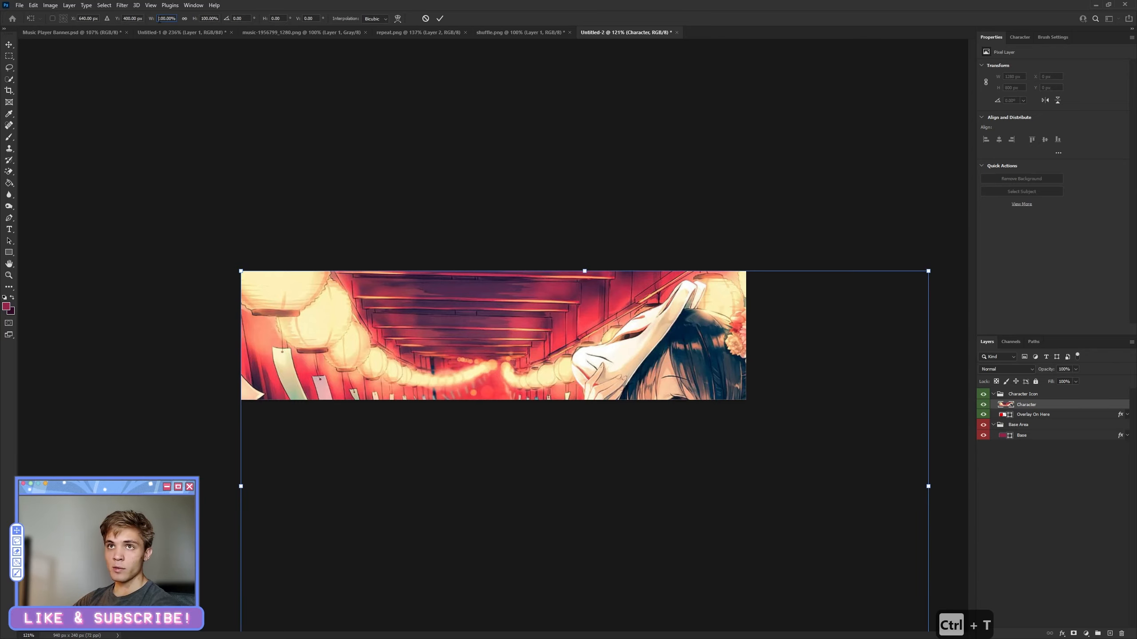
type("-")
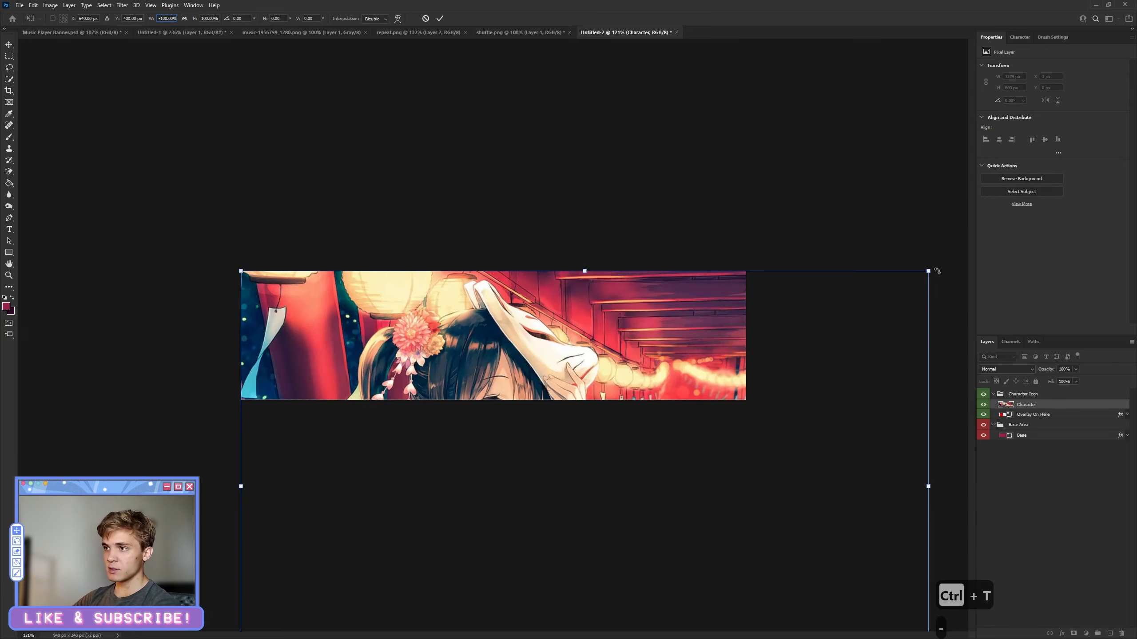
Scale the flipped artwork to about 71% and move it so the girl's face covers the red square
left_click_drag(929, 272, 573, 497)
left_click_drag(481, 586, 440, 379)
left_click_drag(531, 288, 688, 190)
left_click_drag(565, 326, 498, 381)
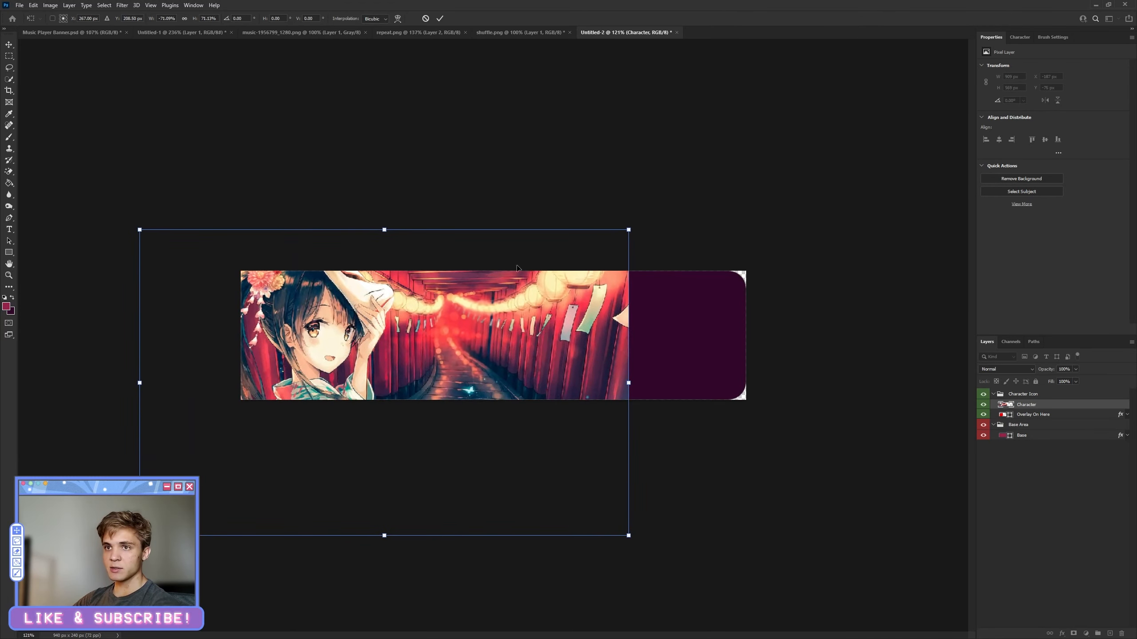
left_click(437, 20)
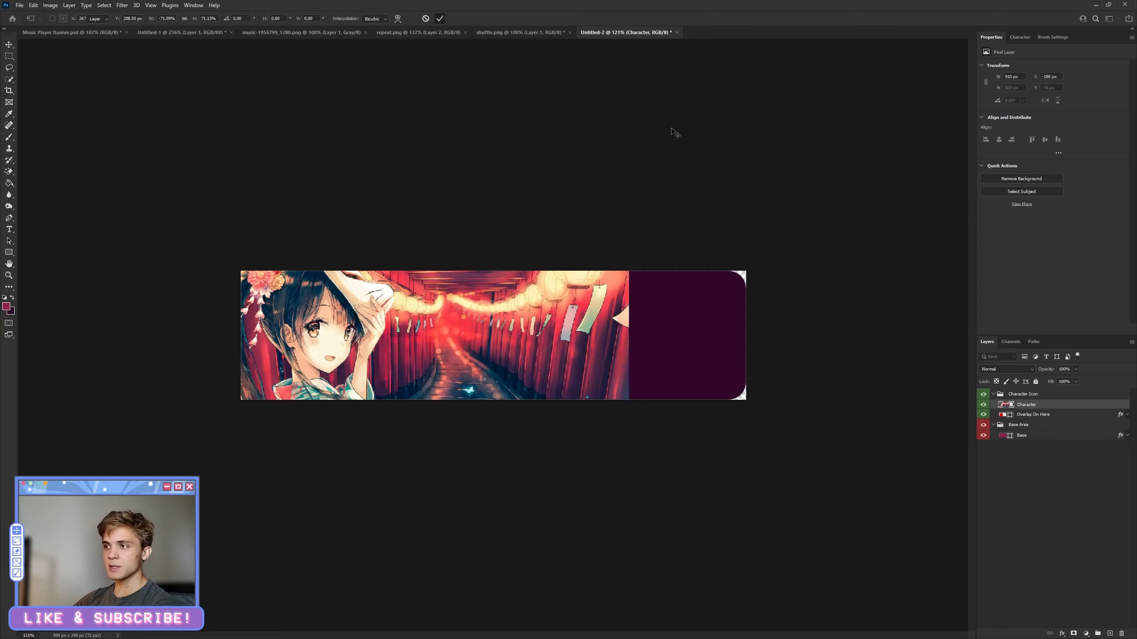
Clip the Character layer to the Overlay On Here shape with a clipping mask
left_click(1029, 408, "alt")
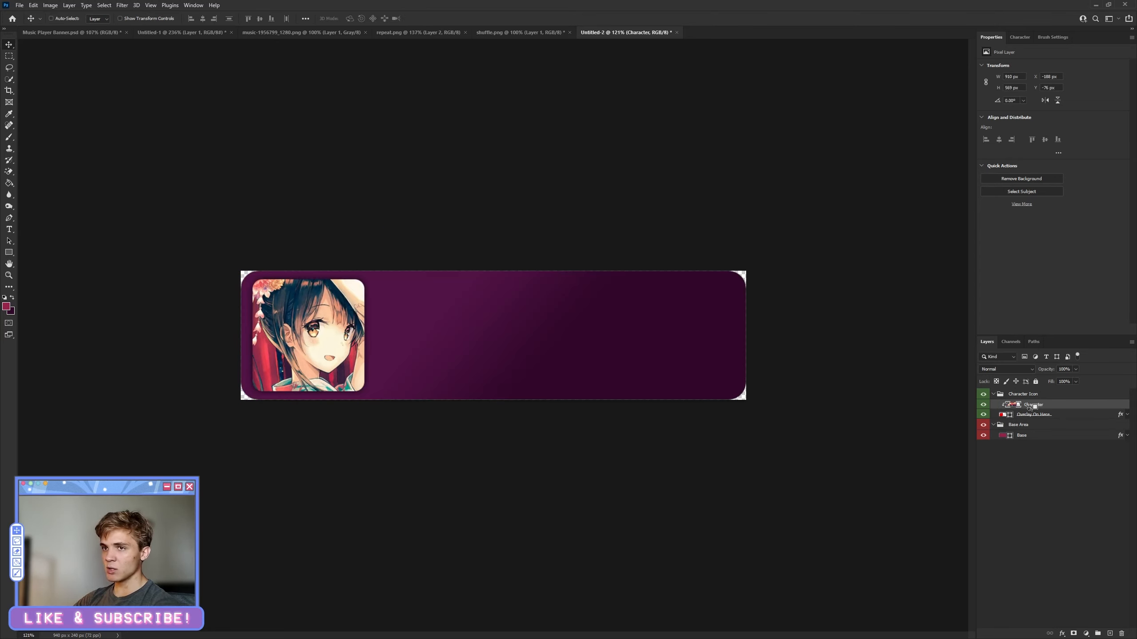
left_click(1029, 409, "alt")
right_click(1032, 406)
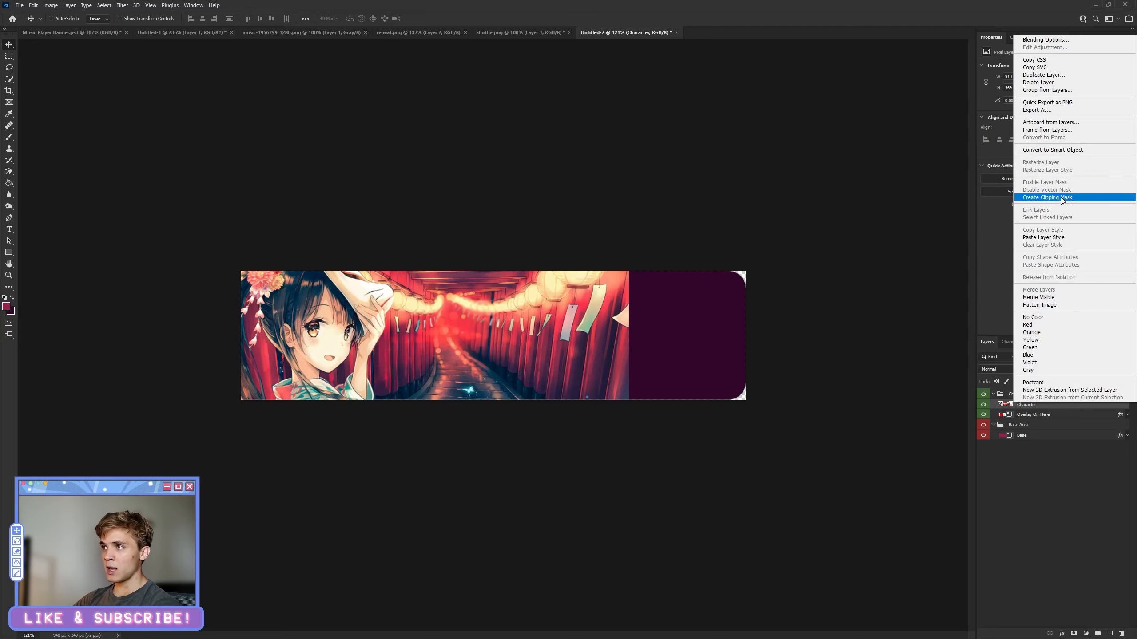
left_click(1042, 196)
Scale the clipped character artwork to about 88% and reposition it so the face is framed in the rounded square
left_click_drag(348, 332, 343, 341)
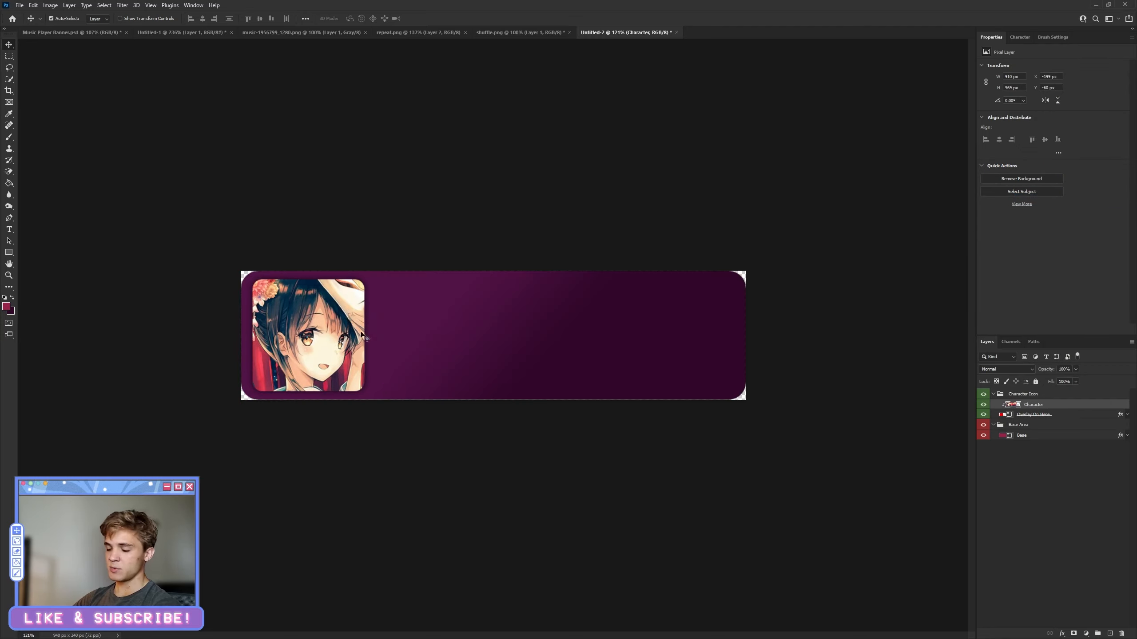
key("ctrl+t")
left_click_drag(620, 236, 564, 274)
left_click_drag(425, 446, 447, 429)
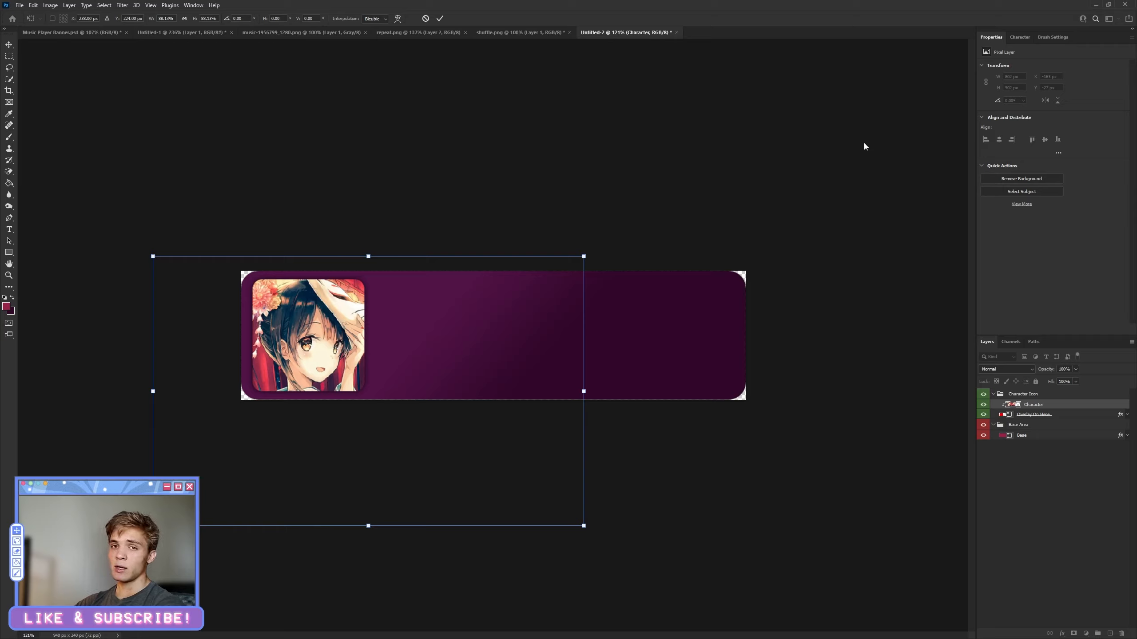
left_click_drag(402, 346, 423, 325)
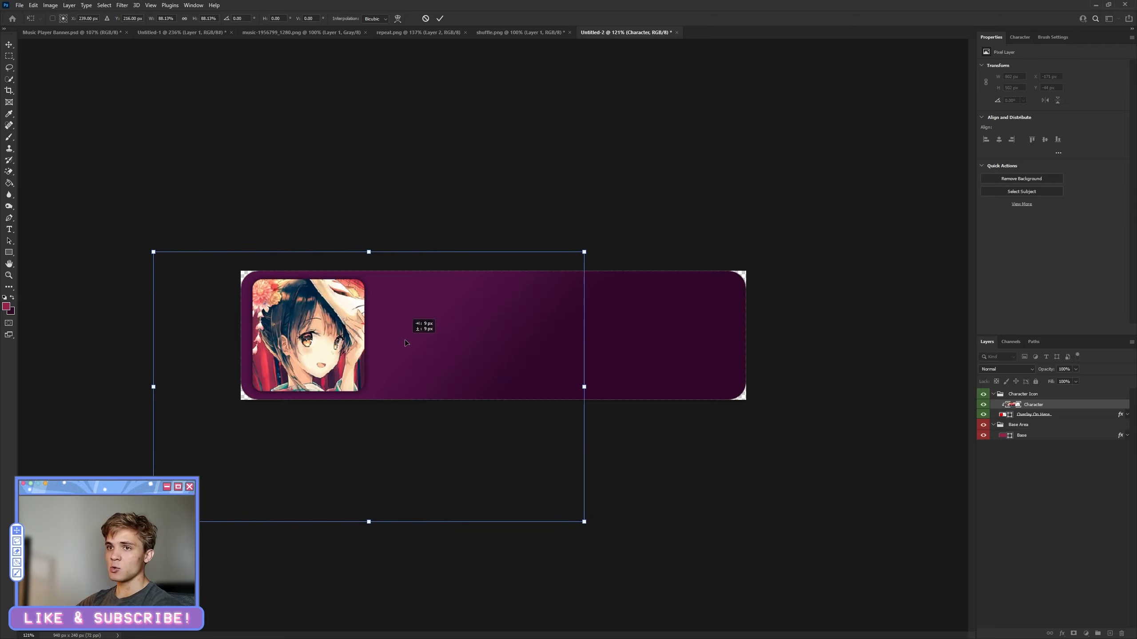
left_click(440, 18)
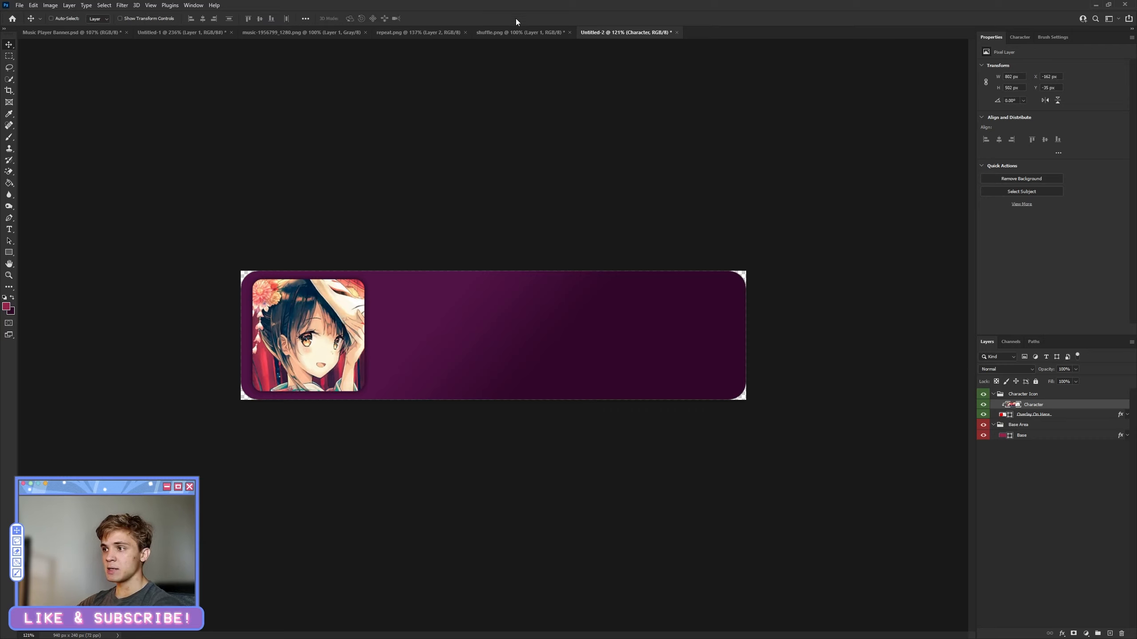
Collapse the Character Icon group, add a new layer above Base and put it in a group named Music Line
left_click(994, 394)
left_click(1029, 416)
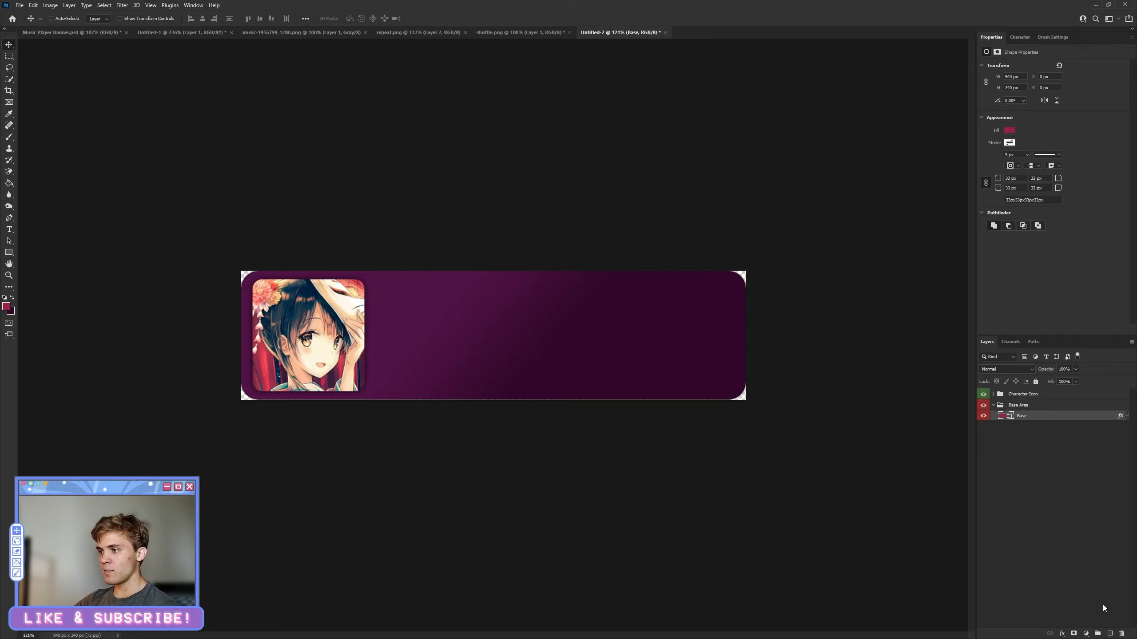
left_click(1112, 633)
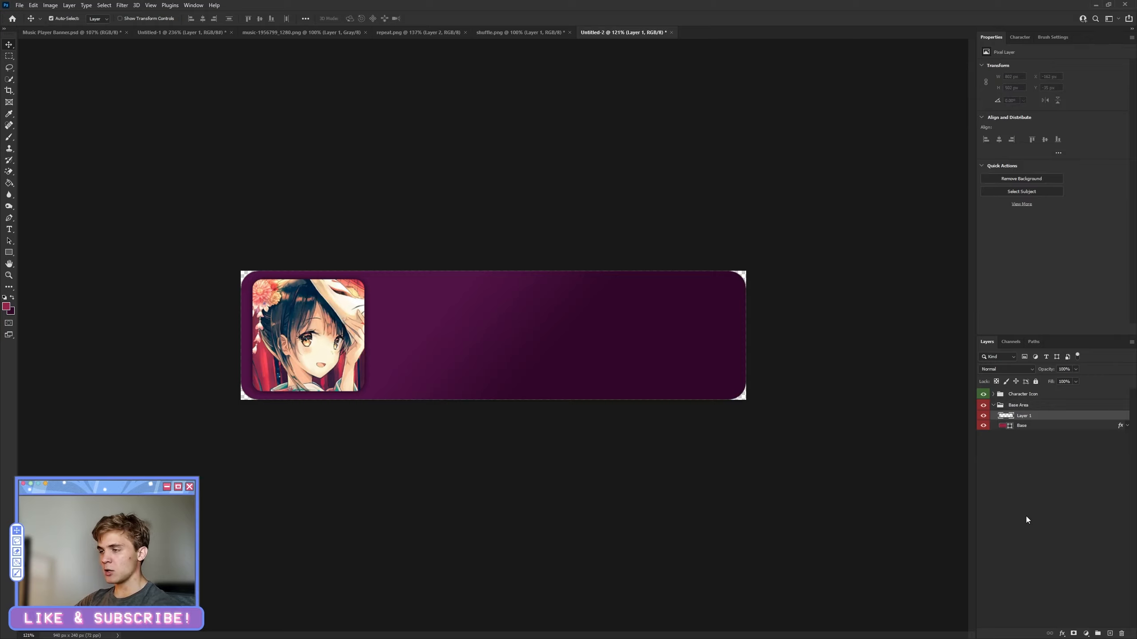
key("ctrl+g")
double_click(1021, 417)
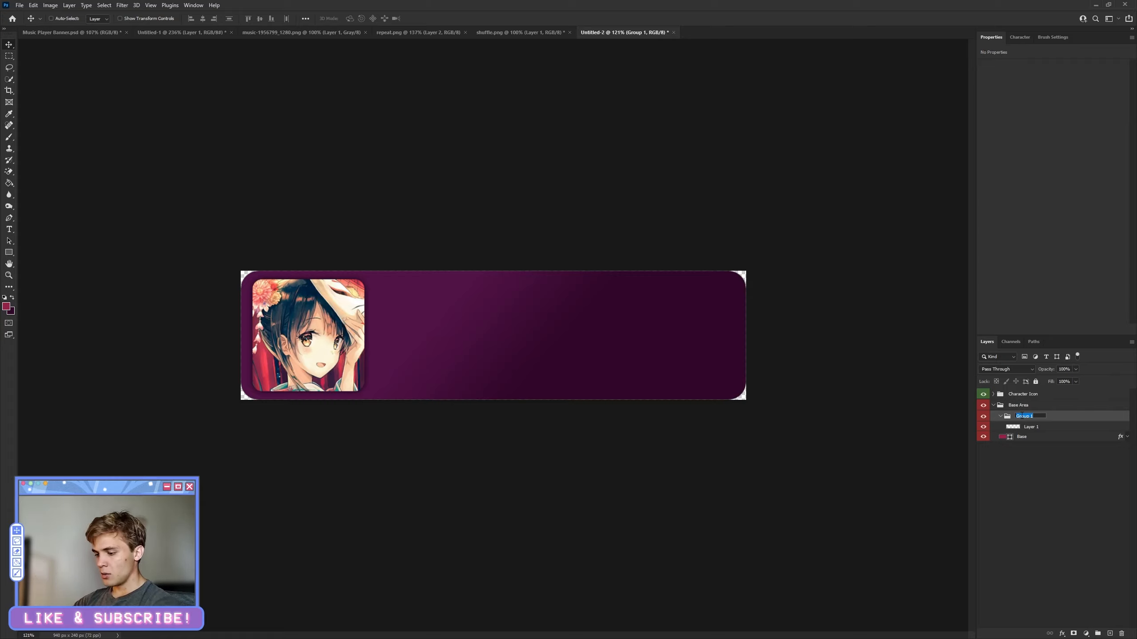
type("Music Line")
key("Return")
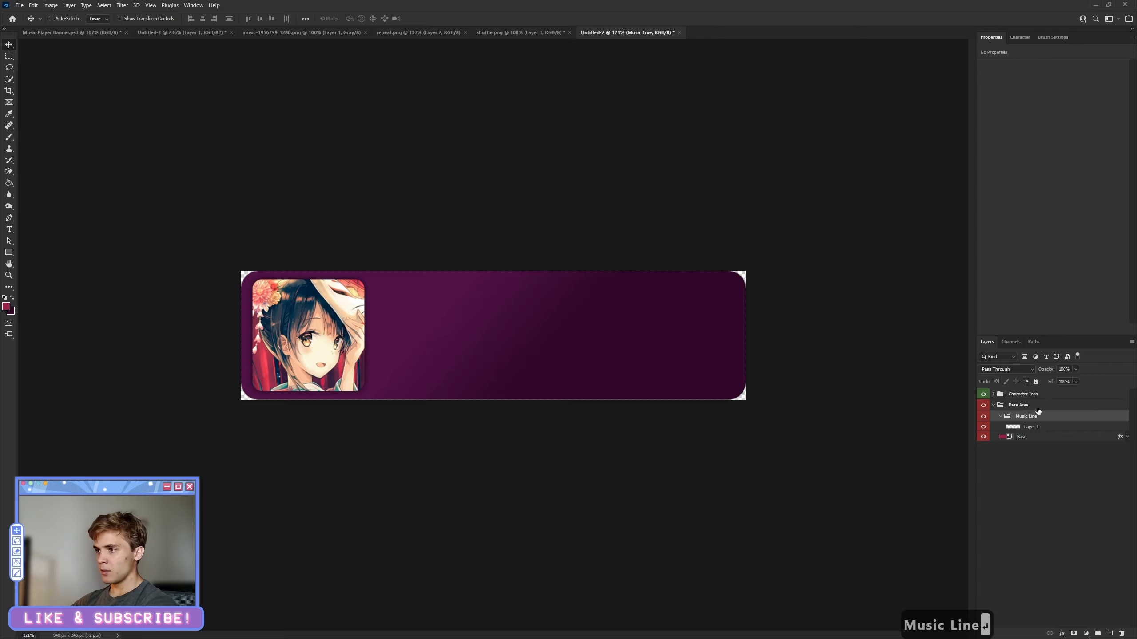
Draw a thin horizontal rectangle about 663 by 10 px beside the character icon in the Music Line group's layer
left_click(1043, 428)
left_click(9, 255)
left_click(10, 255)
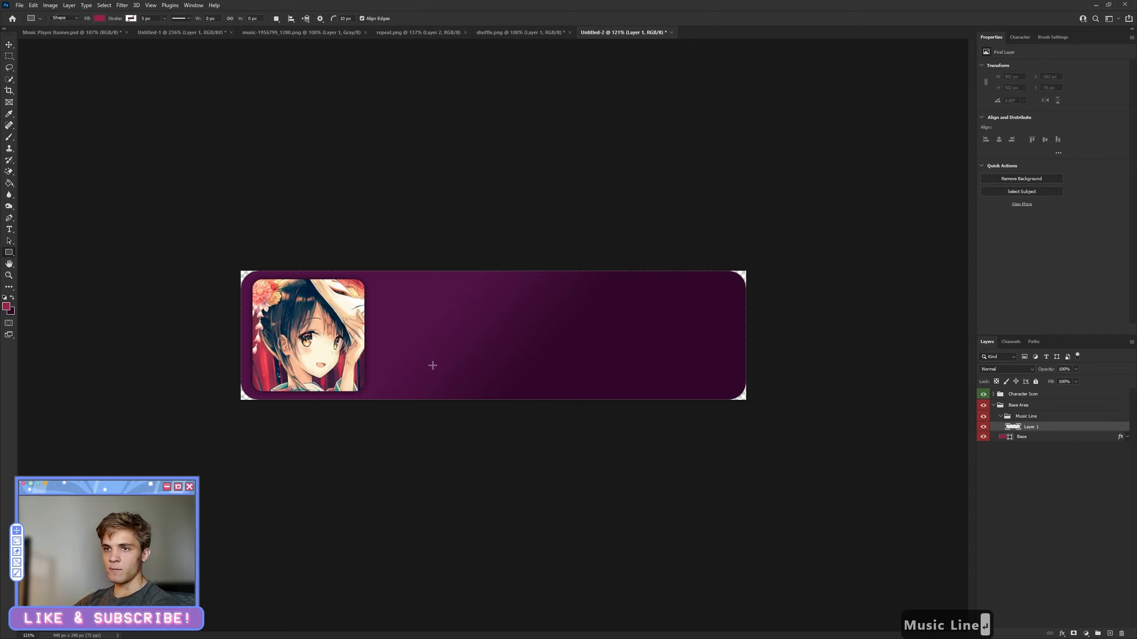
left_click_drag(375, 358, 732, 361)
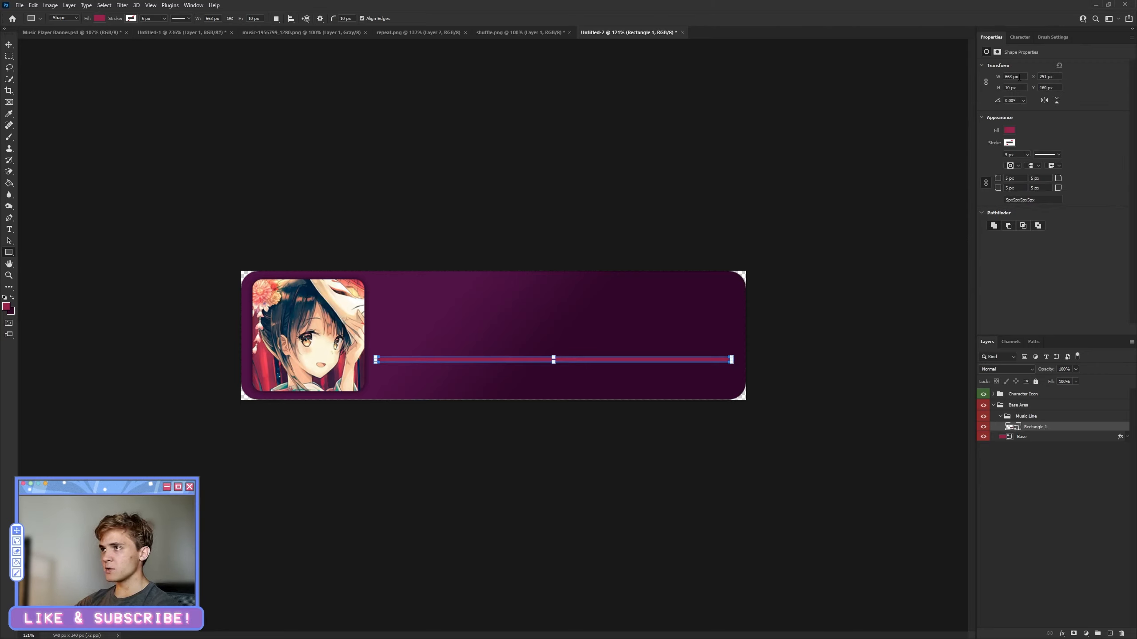
Set the music line rectangle's width to 650 px and height to 6 px
left_click(1015, 76)
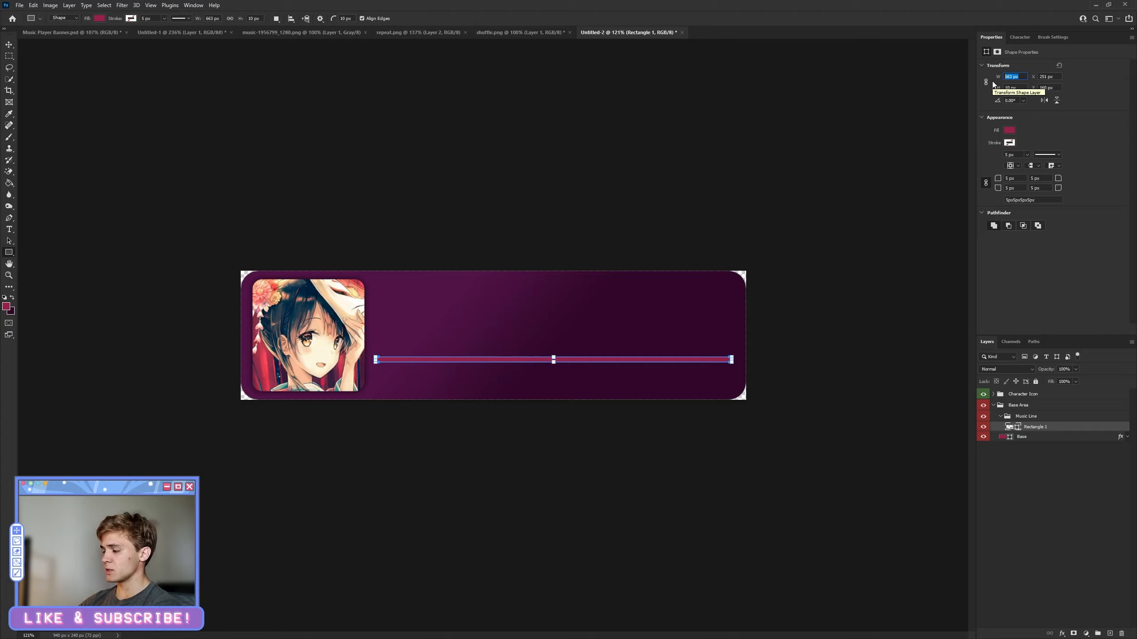
type("650")
key("Return")
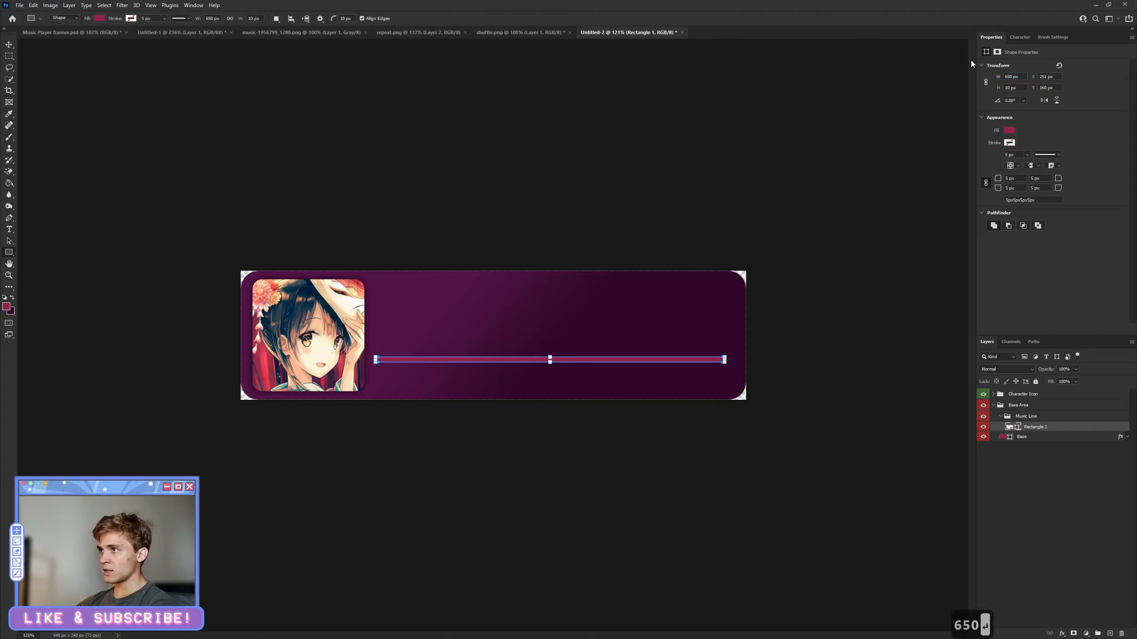
left_click(1026, 88)
type("6")
key("Return")
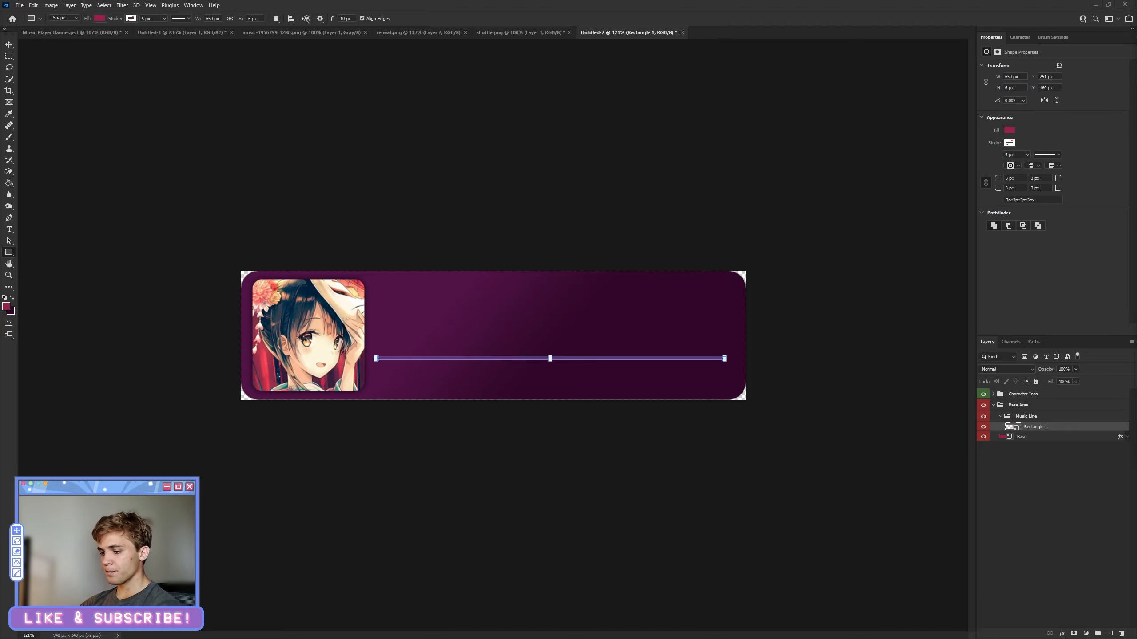
Set the music line rectangle's fill colour to #95224b
key("ctrl+c")
left_click(1006, 132)
left_click(1098, 147)
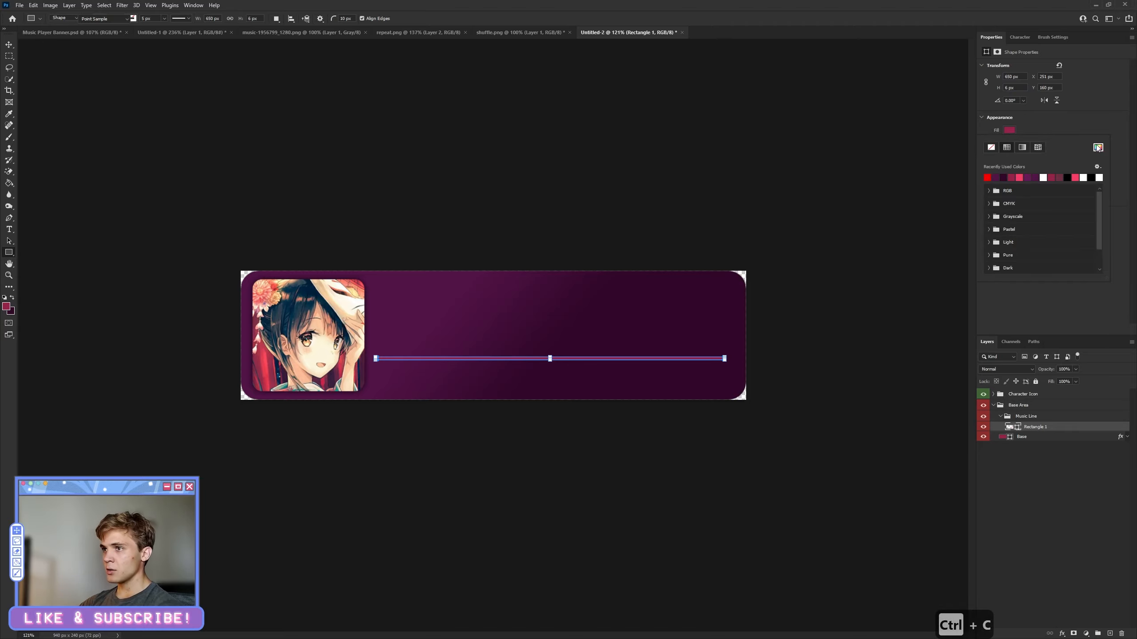
key("ctrl+v")
key("BackSpace")
key("BackSpace")
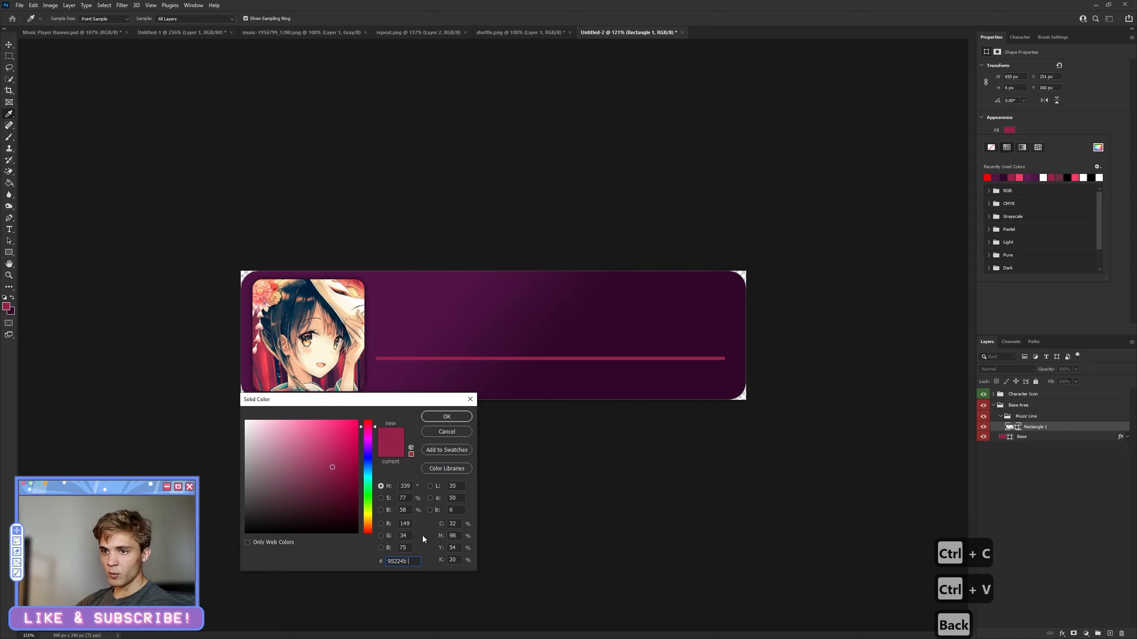
left_click(456, 420)
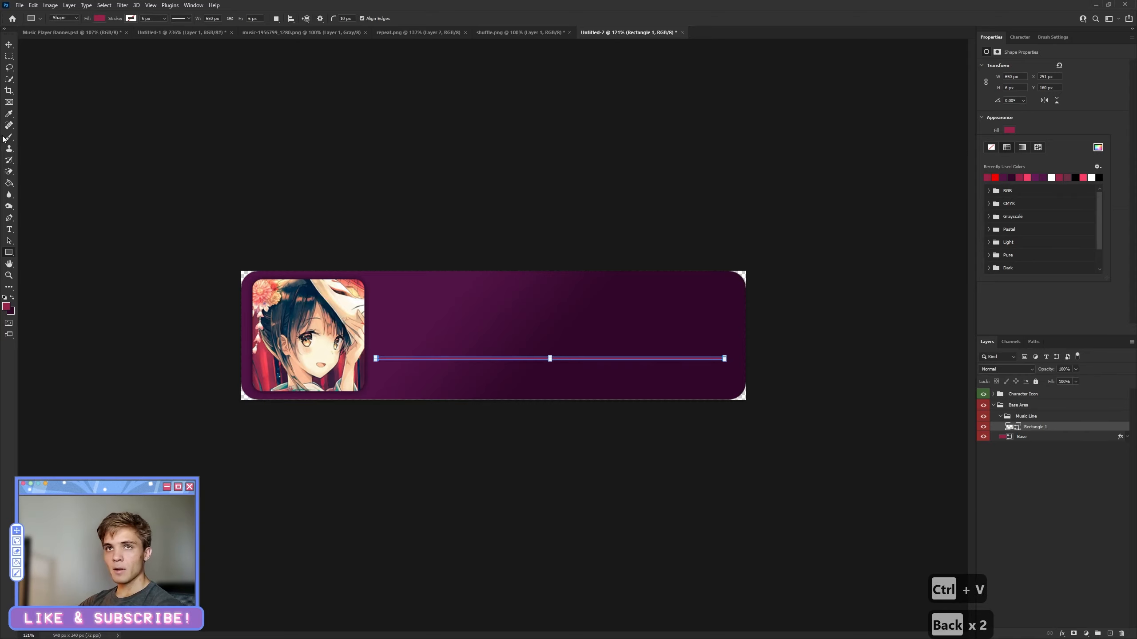
Move the music line slightly down beside the character icon, to a Y position of 164 px
left_click(13, 47)
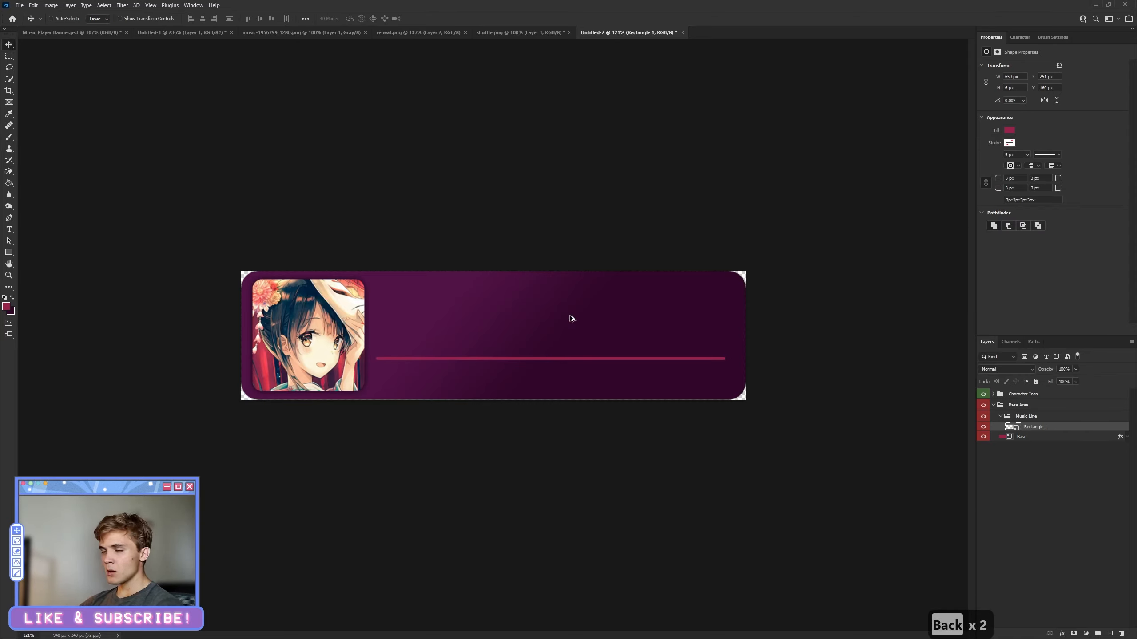
scroll(573, 319, "up", 3)
left_click_drag(684, 364, 677, 372)
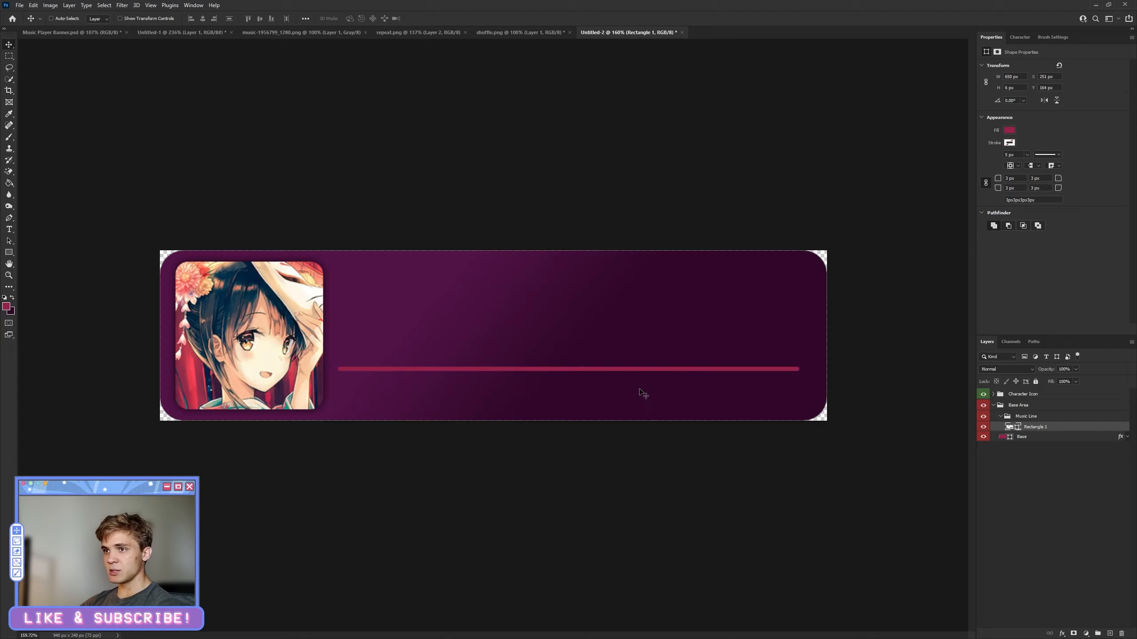
Rename the rectangle layer as Darker Line, then duplicate it and name the copy Lighter Line
double_click(1035, 428)
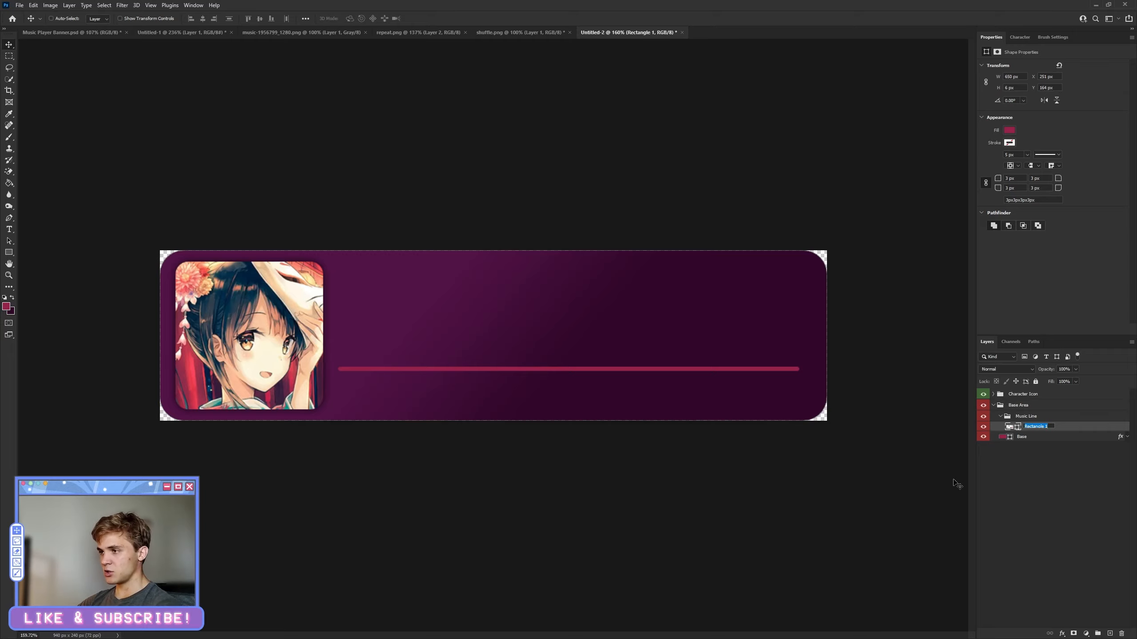
type("Darker Line")
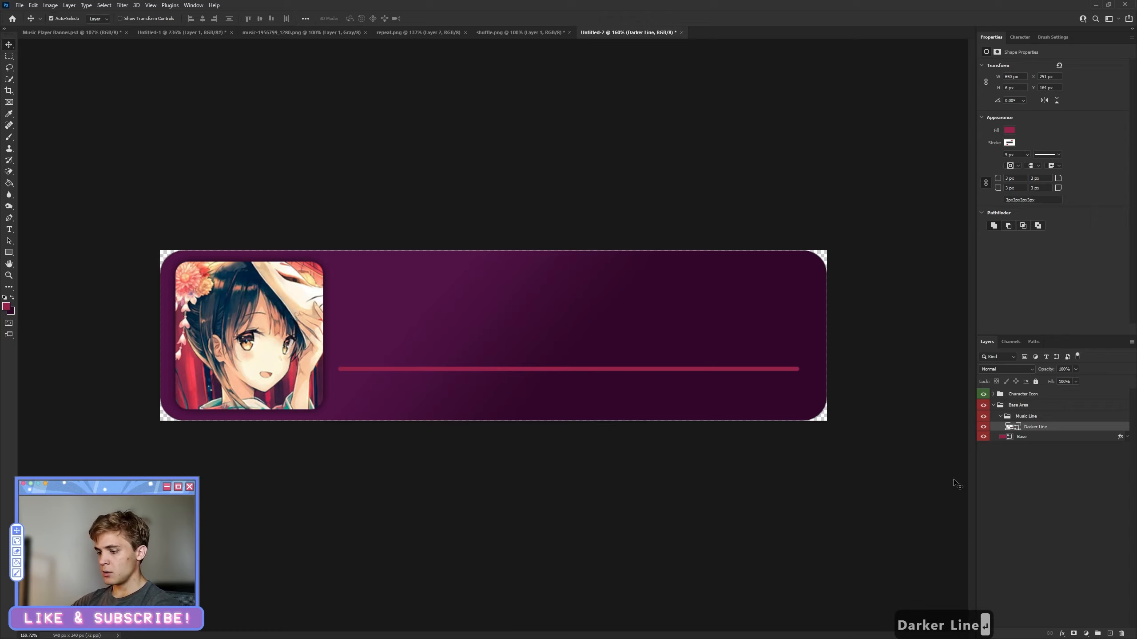
key("Return")
key("ctrl+j")
double_click(1027, 426)
type("L")
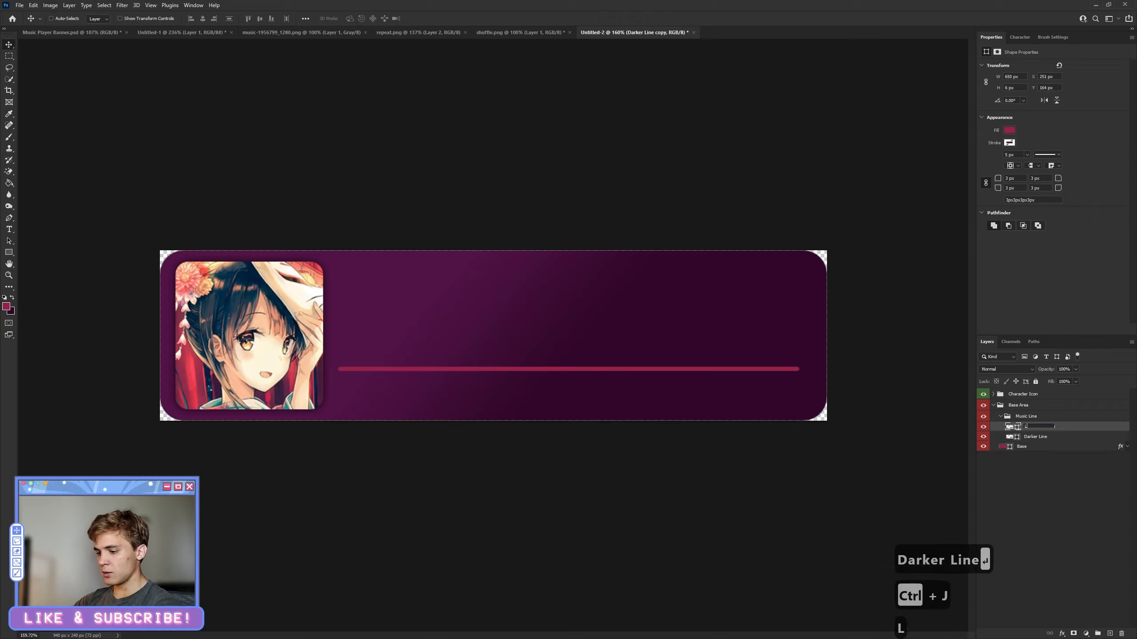
type("ighter Line")
key("Return")
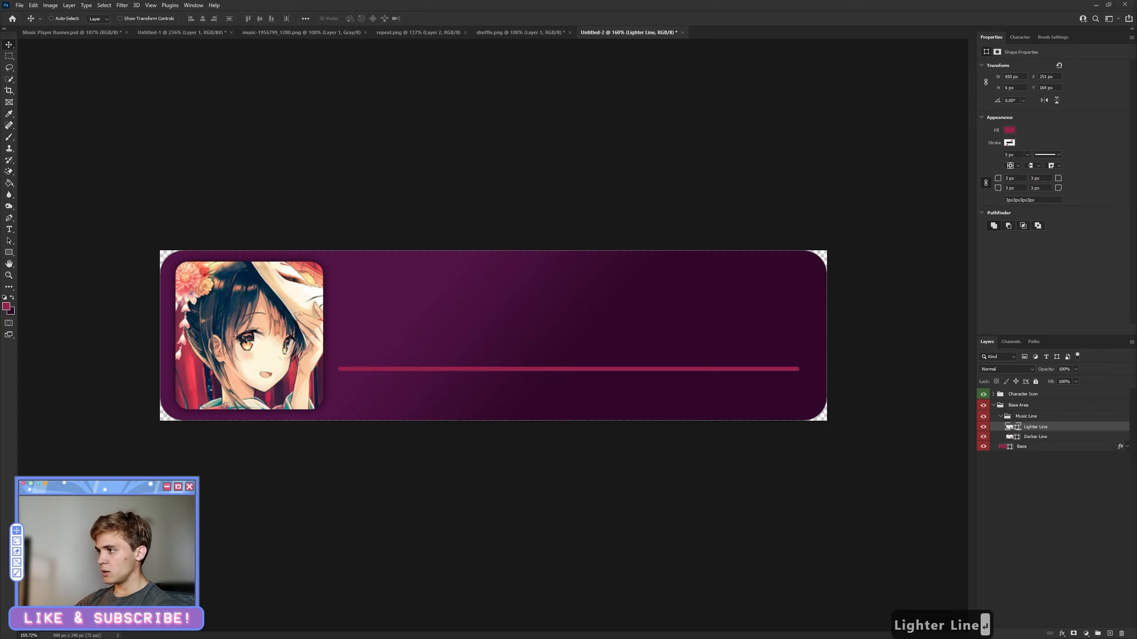
Set the fill colour of the Lighter Line shape to #f73c67
key("ctrl+c")
left_click(1013, 131)
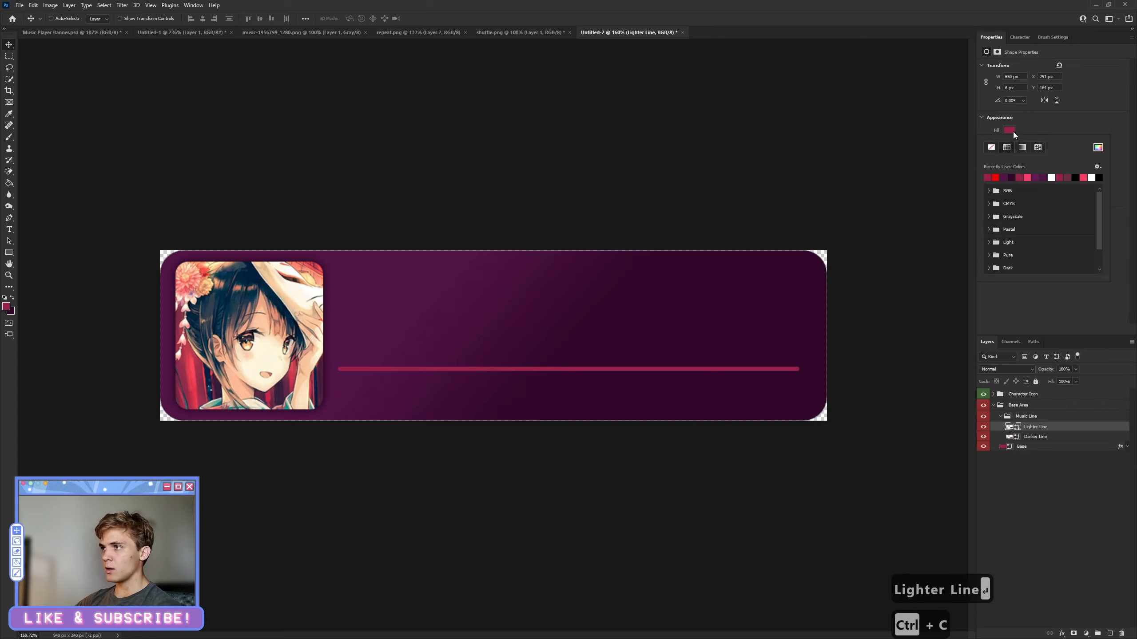
left_click(1098, 148)
key("ctrl+v")
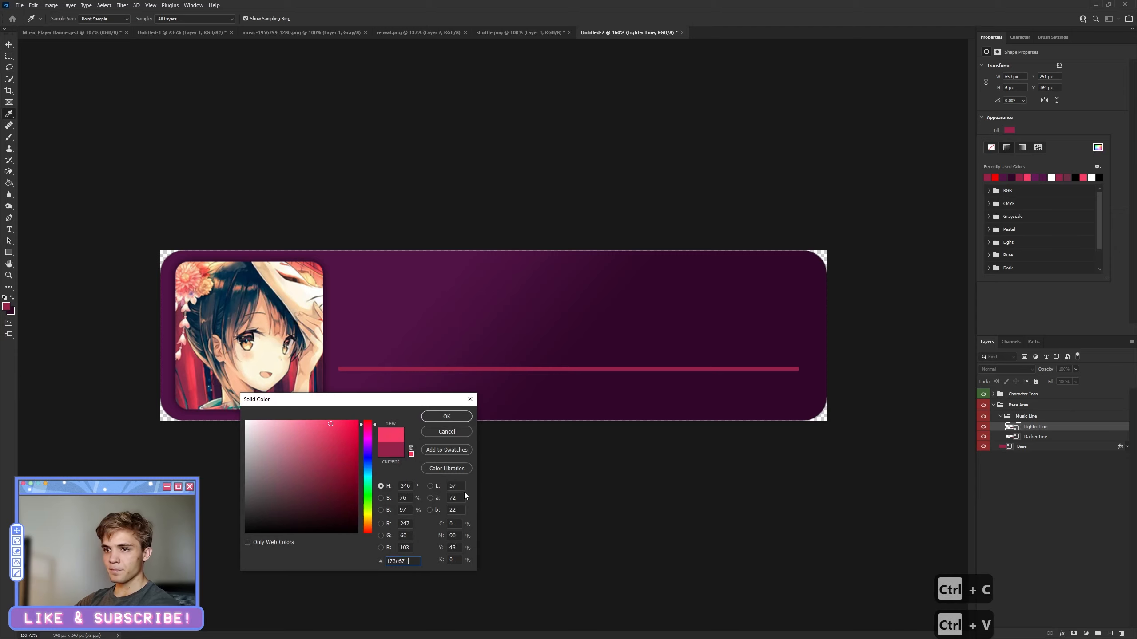
key("BackSpace")
key("BackSpace")
left_click(447, 417)
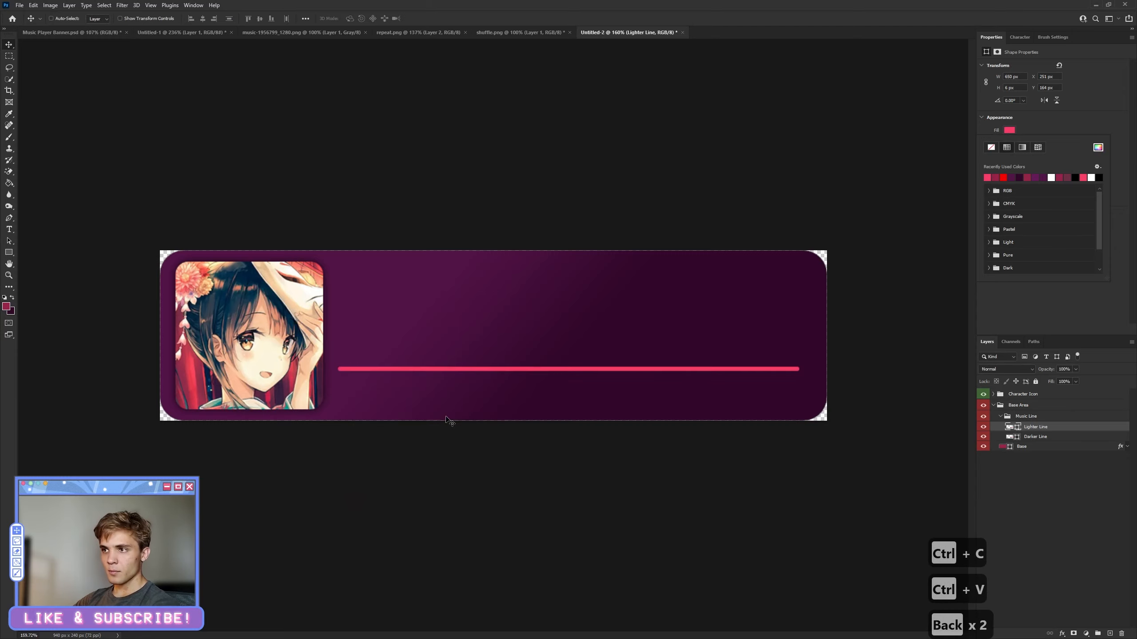
Shorten the Lighter Line from its far end to about 229 px wide, keeping its start beside the character icon
left_click(9, 45)
key("ctrl+t")
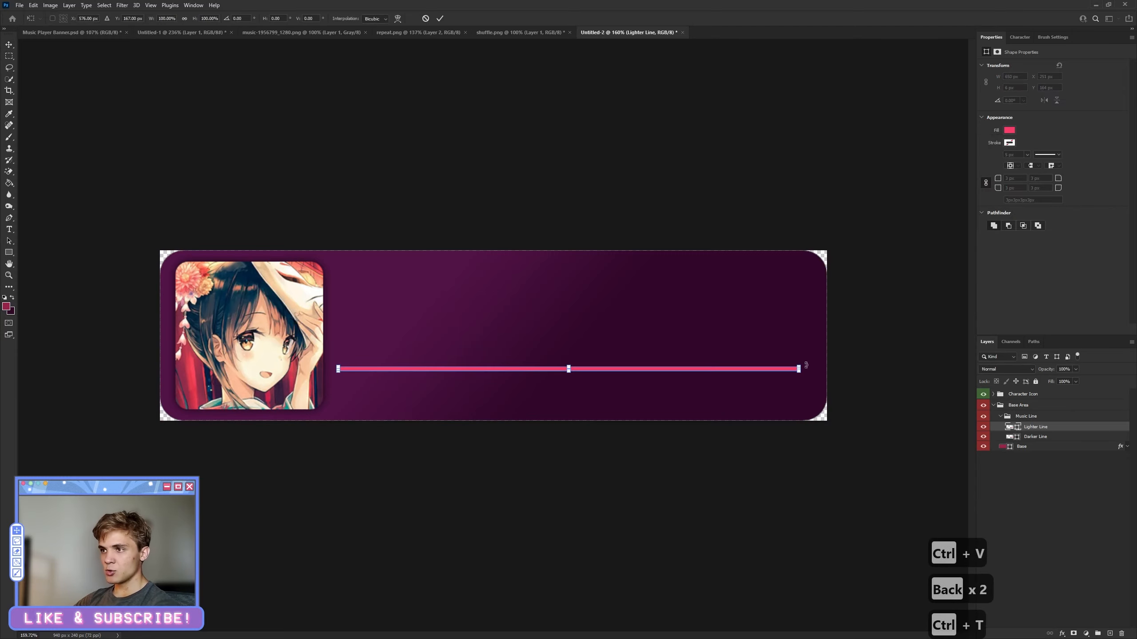
left_click_drag(799, 370, 500, 377)
left_click(440, 18)
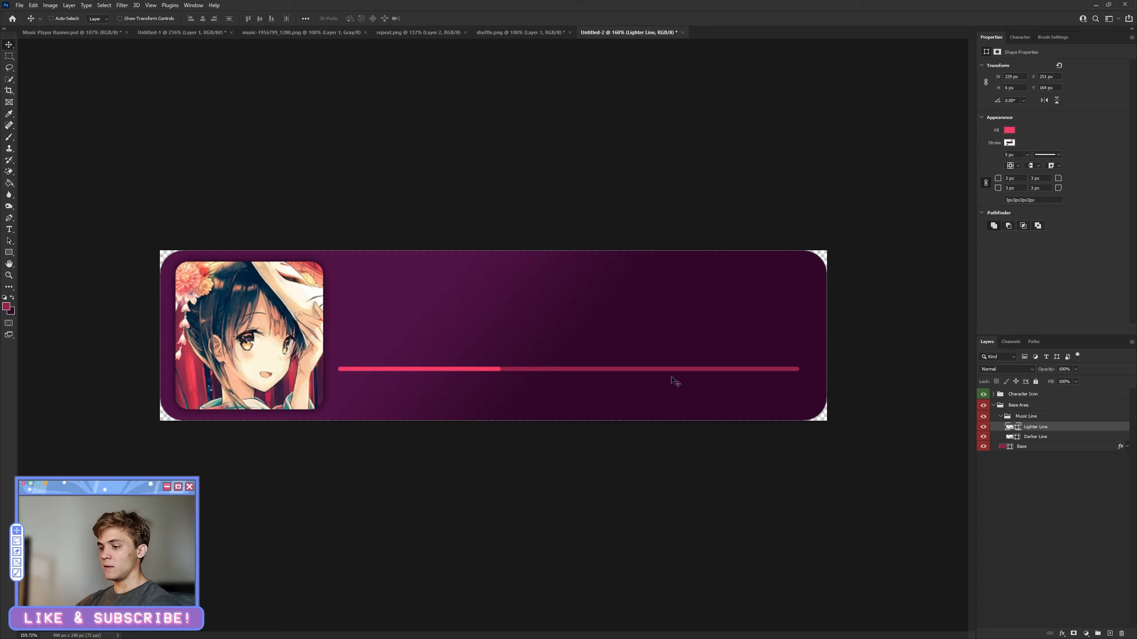
Add a layer in the Music Line group and draw a circle about 17 px across at the lighter line's end
left_click(1110, 633)
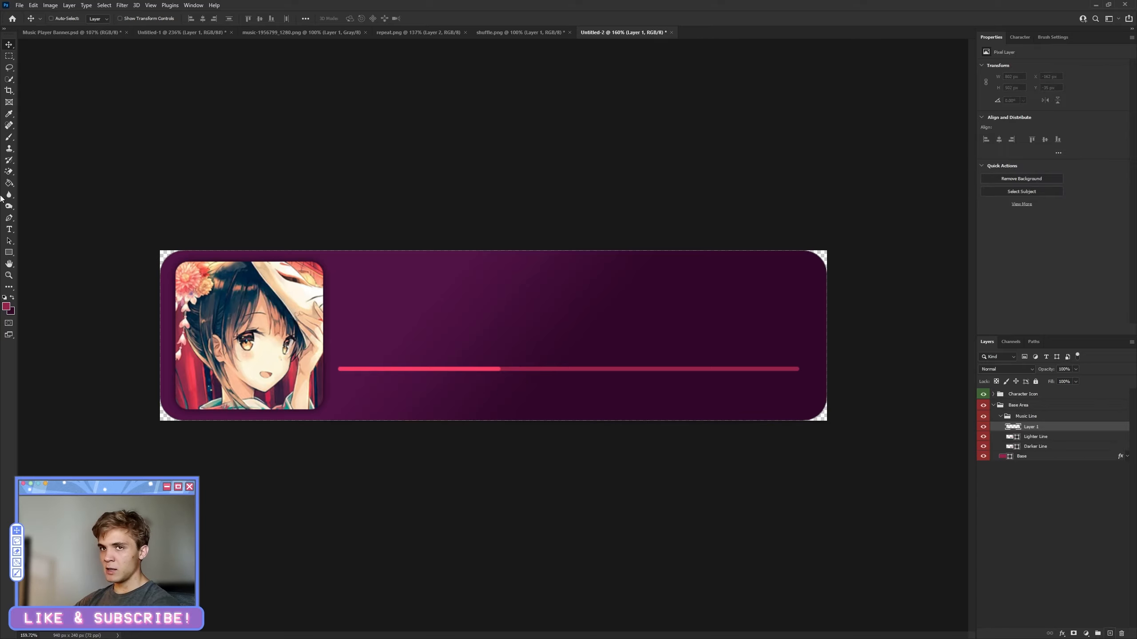
left_click(9, 252)
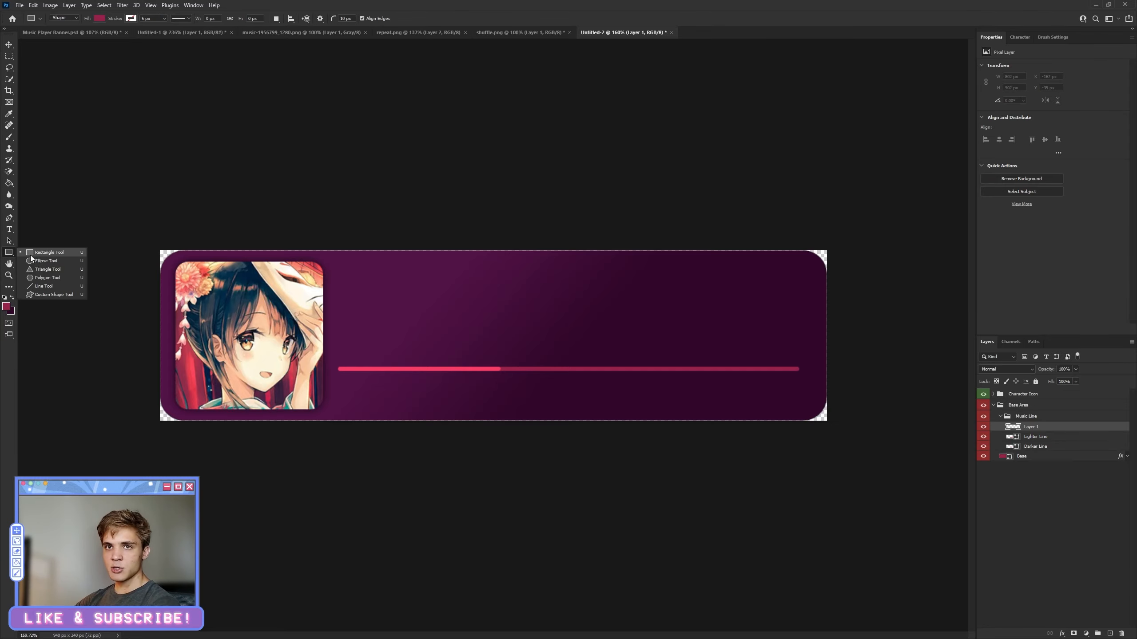
left_click(44, 253)
scroll(425, 385, "up", 8)
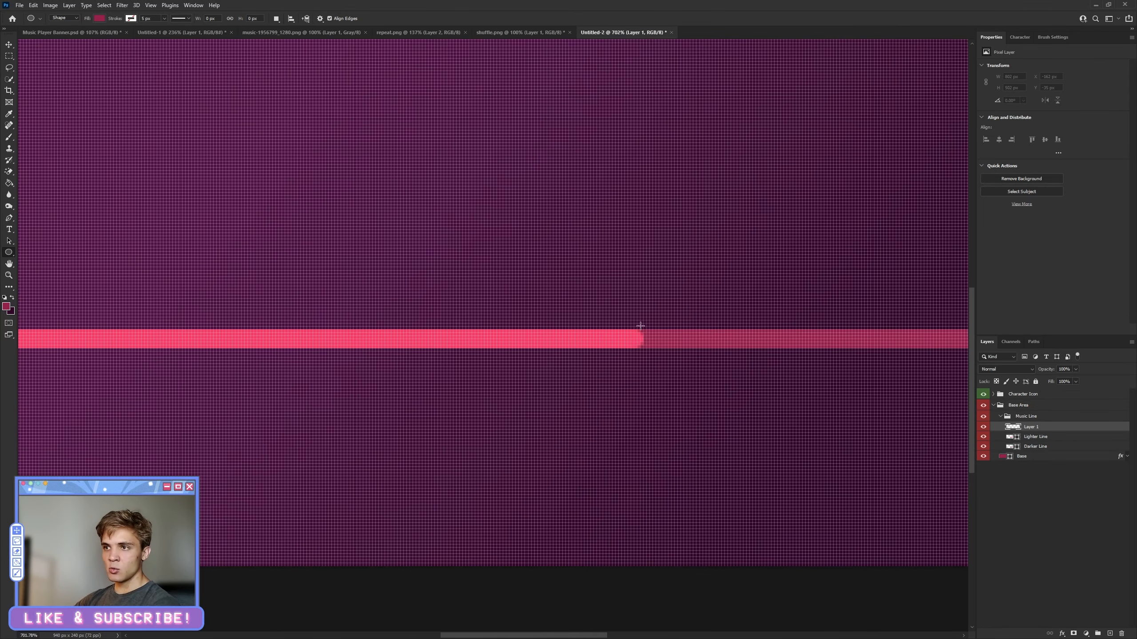
left_click_drag(623, 315, 676, 372)
Set the circle's width and height to 16 px and fill it with the lighter line's recently used pink
left_click(1014, 76)
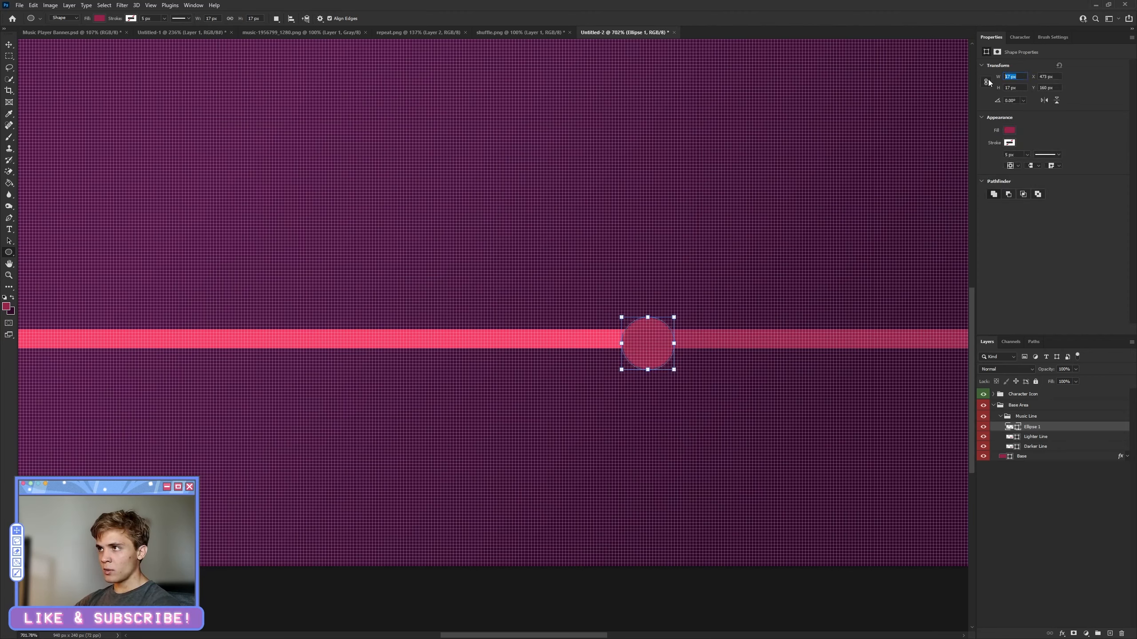
type("16")
key("Tab")
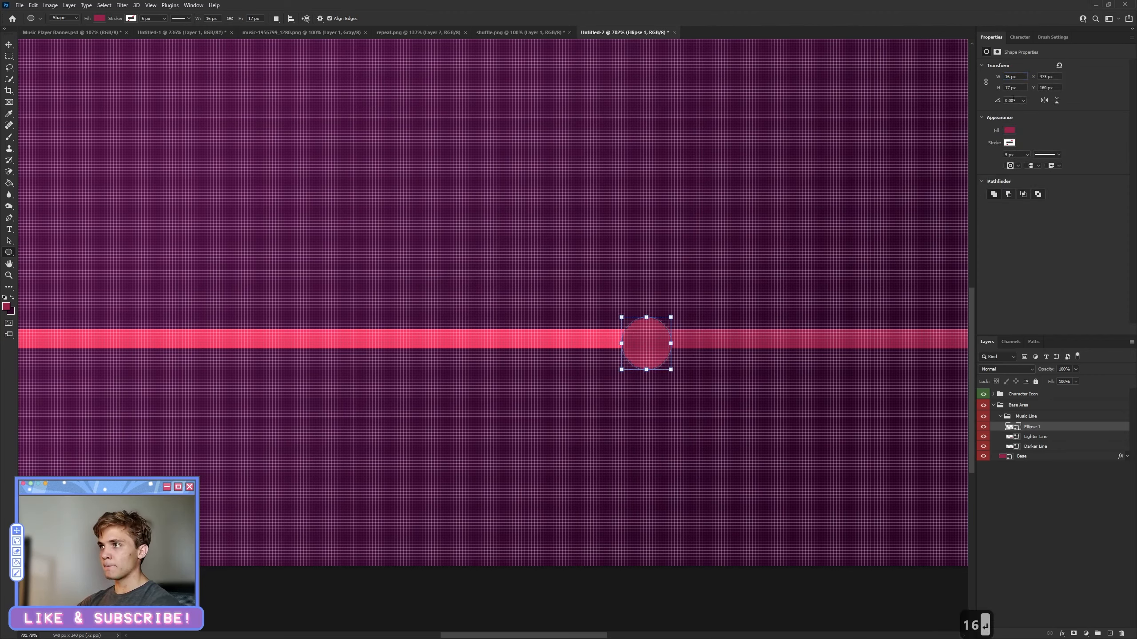
type("16")
key("Return")
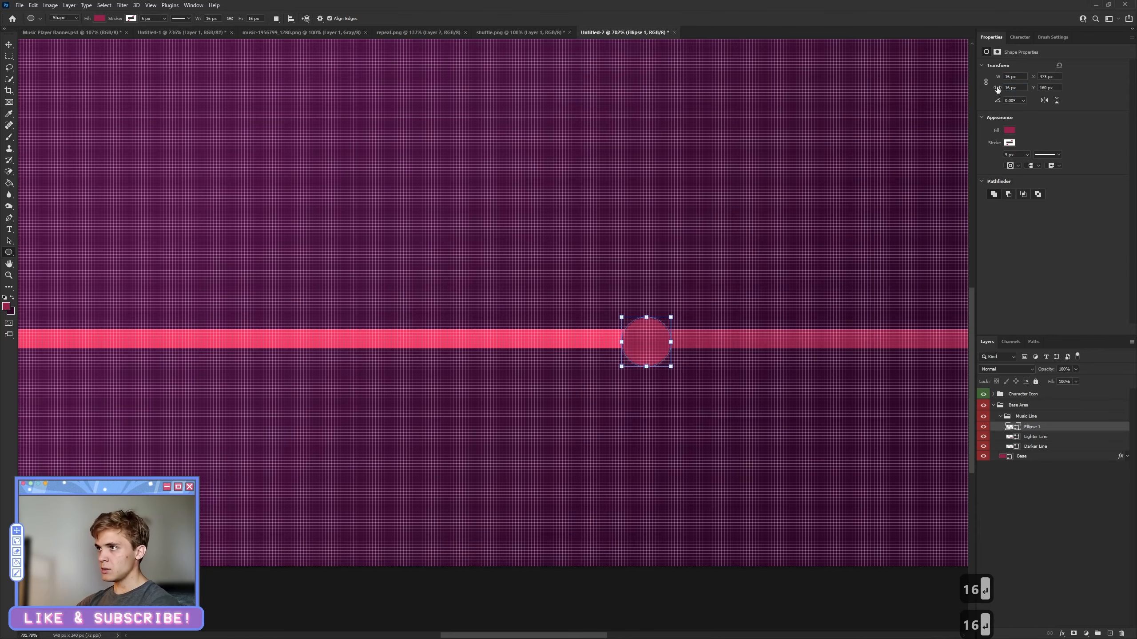
left_click(1008, 141)
left_click(988, 176)
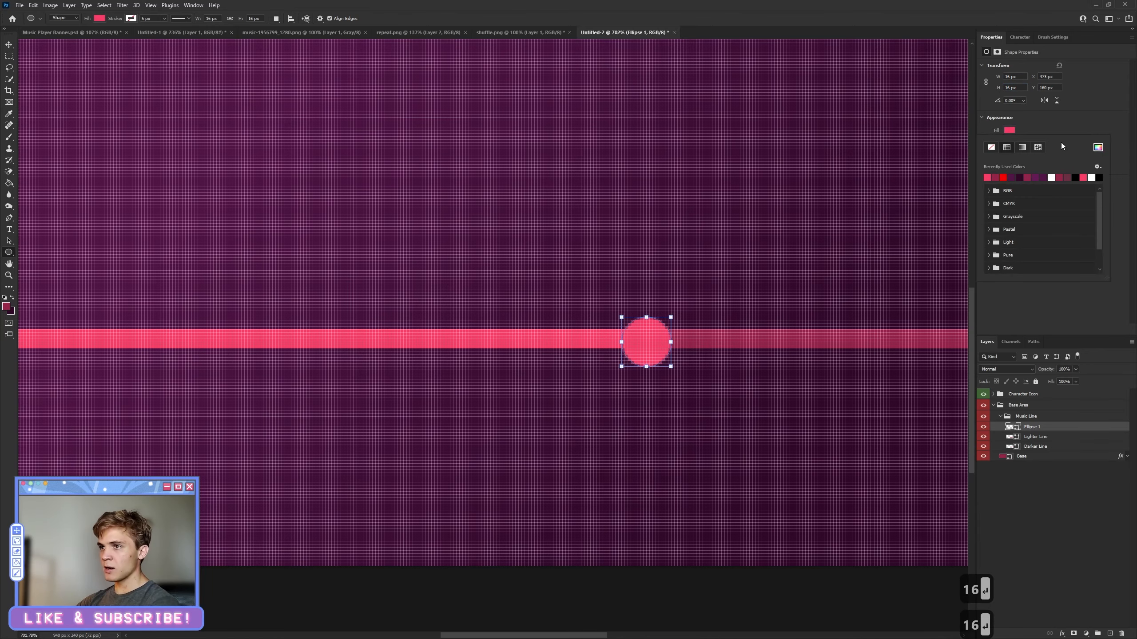
Move the pink circle so it is vertically centred on the music line and covers the lighter line's end
key("v")
scroll(636, 275, "up", 2)
left_click_drag(647, 375, 631, 379)
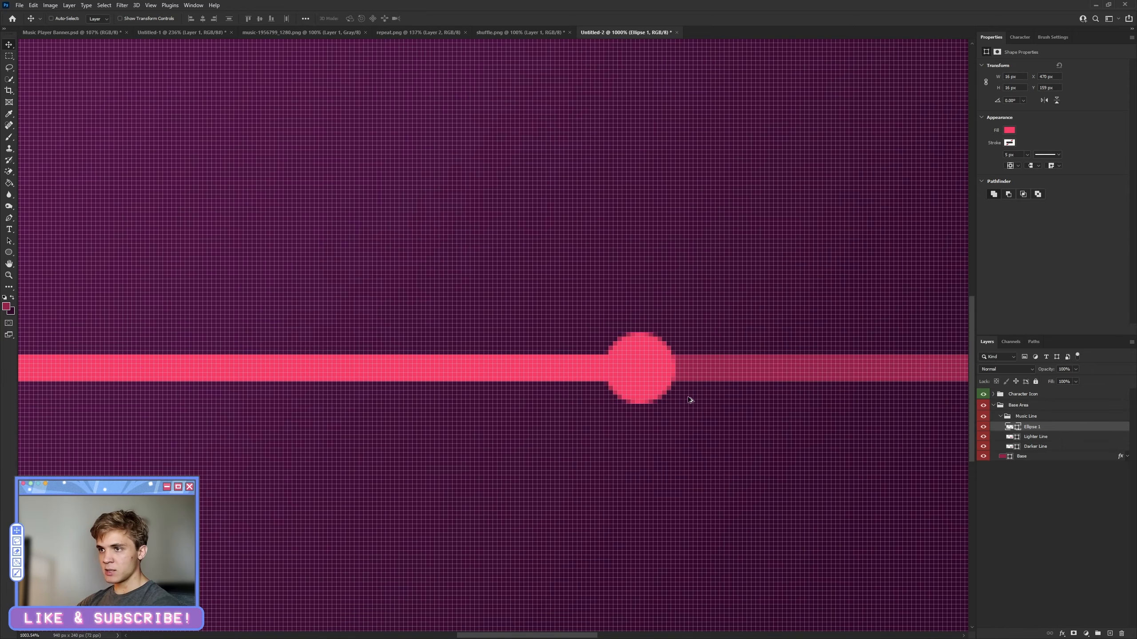
Rename the circle's layer as Dot
scroll(691, 398, "down", 10)
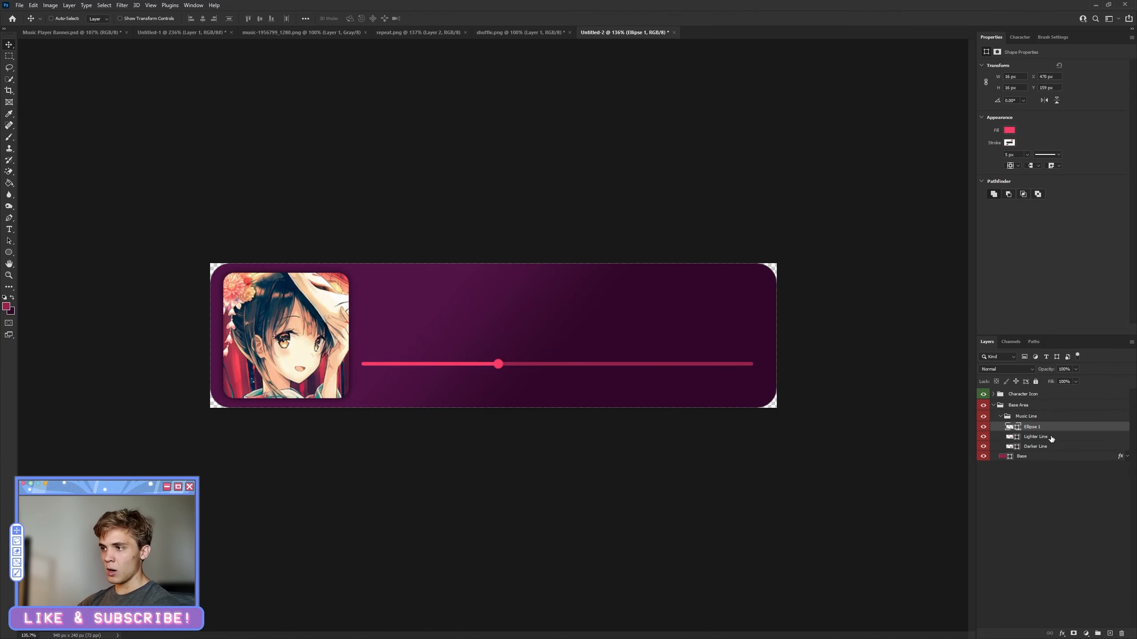
double_click(1038, 430)
type("Dot")
key("Return")
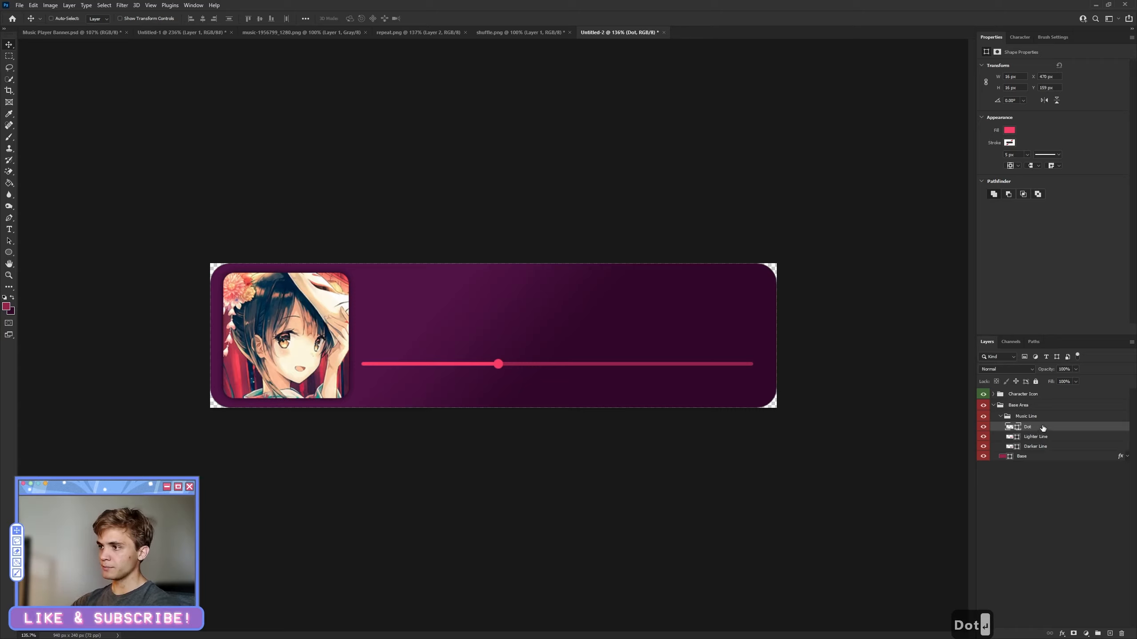
Collapse the Music Line group, add a new layer above it and put that layer in a group named Music Controls
left_click(1013, 417)
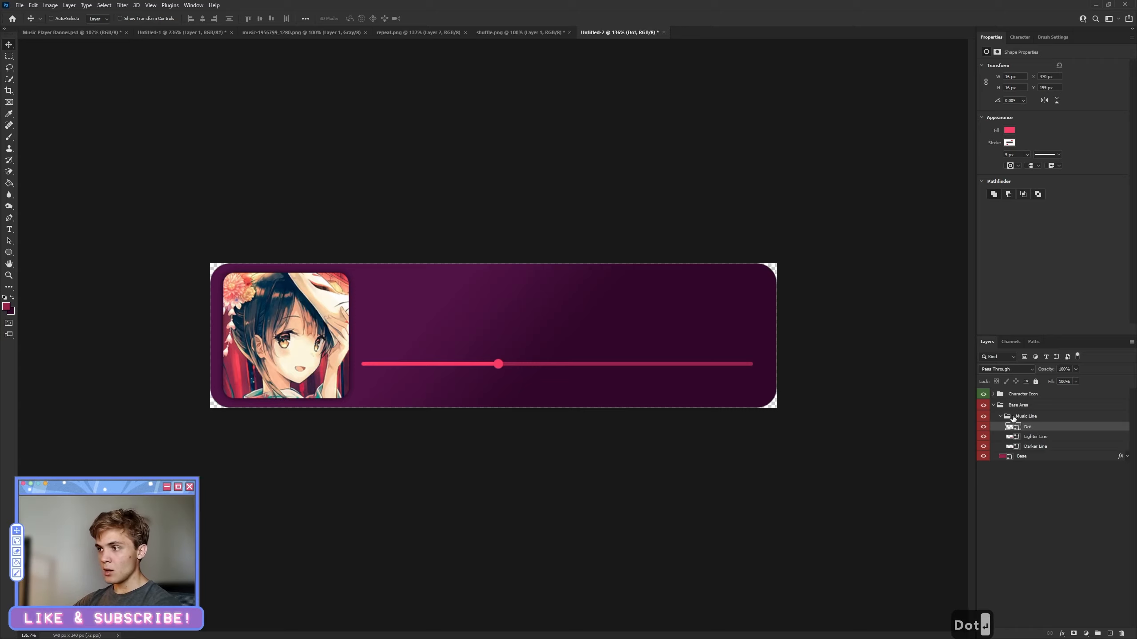
left_click(1109, 634)
key("ctrl+g")
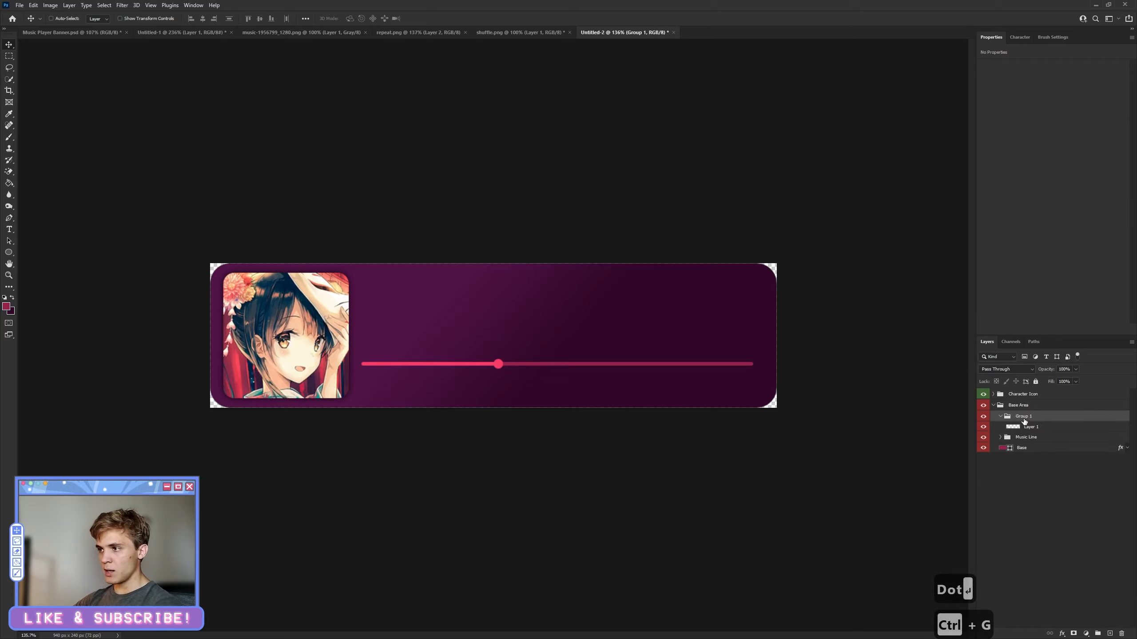
double_click(1024, 416)
type("Music")
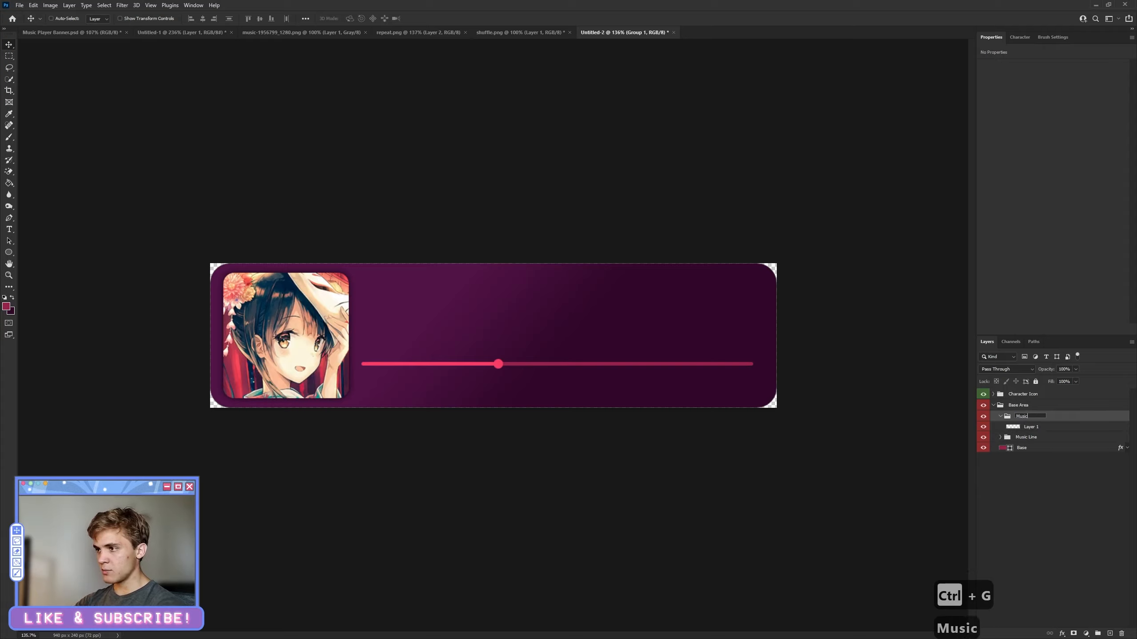
type(" Controls")
key("Return")
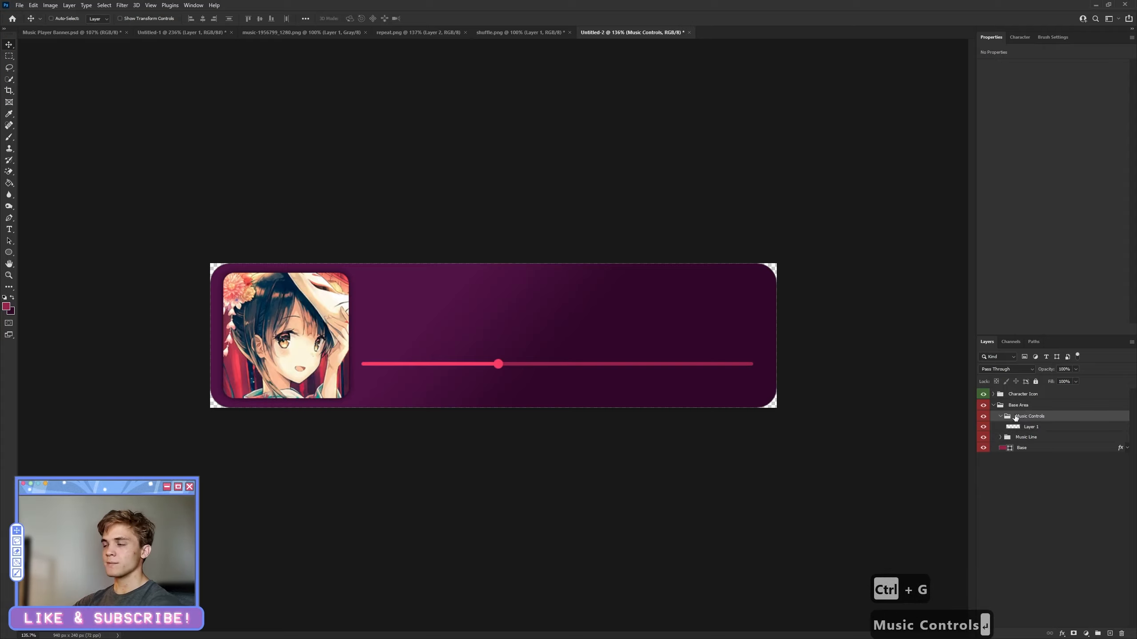
Bring the shuffle icon from shuffle.png and the repeat icon from repeat.png into the banner's Music Controls group
left_click(496, 32)
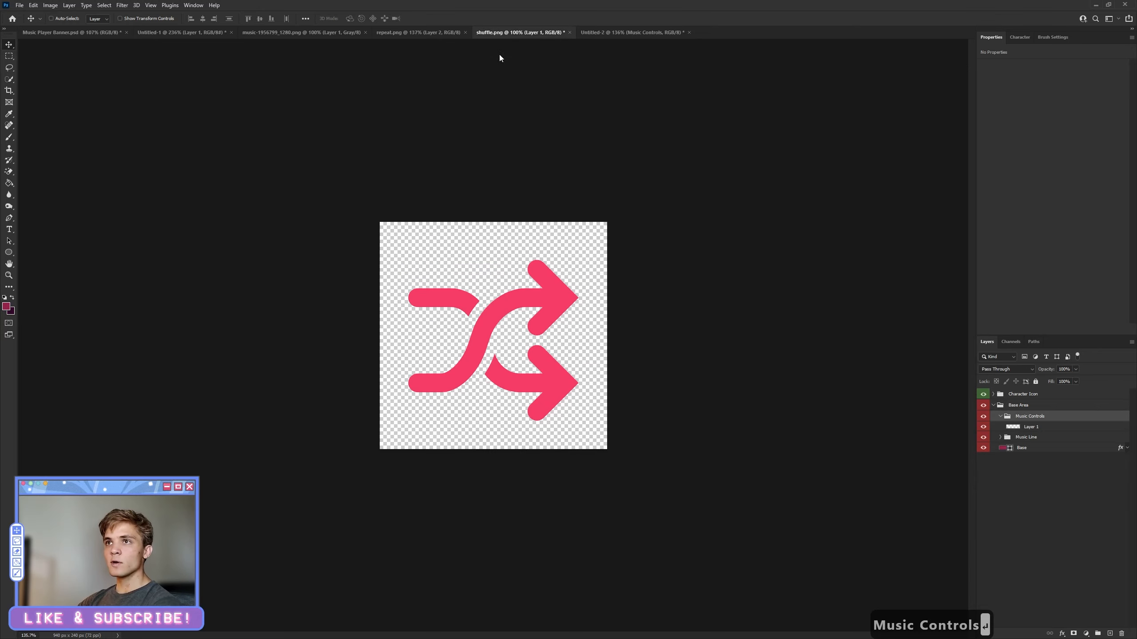
left_click_drag(517, 257, 461, 48)
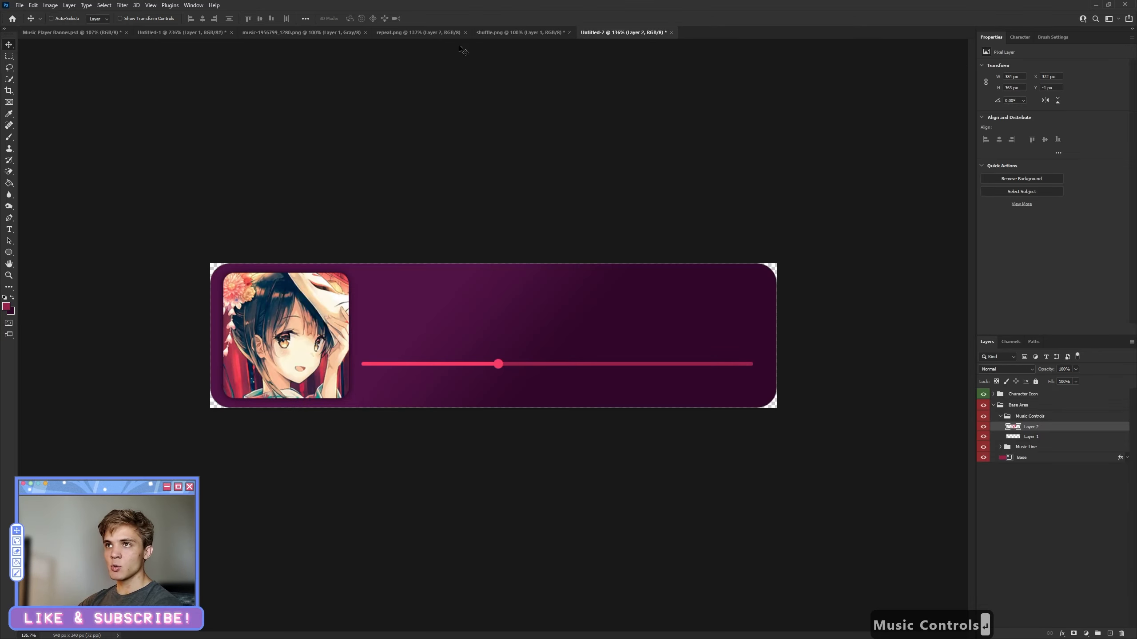
left_click(405, 32)
mouse_move(500, 181)
left_mouse_down()
mouse_move(600, 32)
mouse_move(524, 285)
left_mouse_up()
In music-1956799_1280.png, make a rectangular marquee selection around the rewind, play and fast-forward icons
left_click(286, 32)
mouse_move(448, 321)
left_mouse_down()
mouse_move(558, 73)
mouse_move(446, 313)
mouse_move(550, 352)
mouse_move(554, 374)
left_mouse_up()
key("ctrl+z")
left_click(9, 56)
key("Delete")
left_click_drag(317, 295, 451, 357)
left_click(451, 358)
left_click_drag(299, 292, 674, 388)
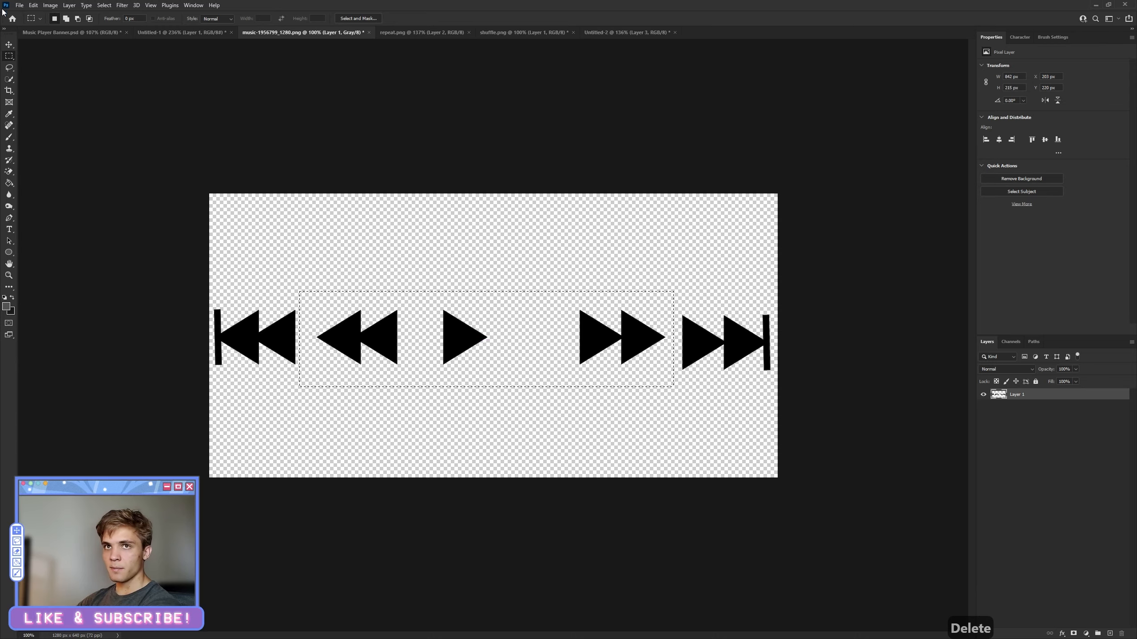
Move the selected rewind, play and fast-forward icons into the banner document's Music Controls group
left_click(9, 44)
left_click_drag(490, 310, 582, 123)
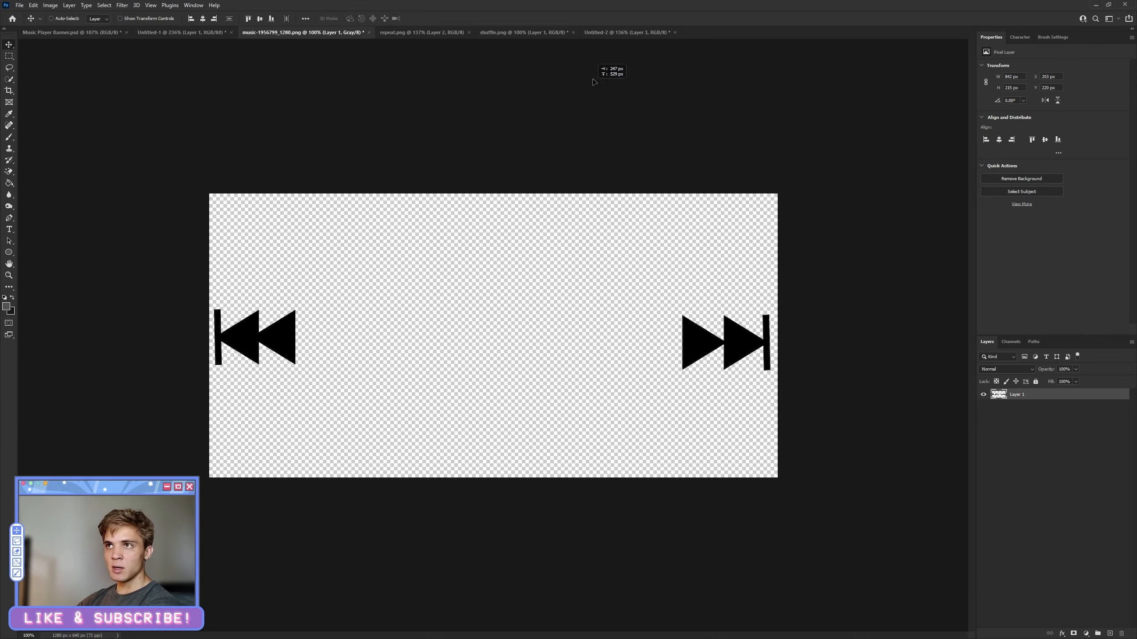
left_click(603, 36)
left_click_drag(481, 325, 482, 333)
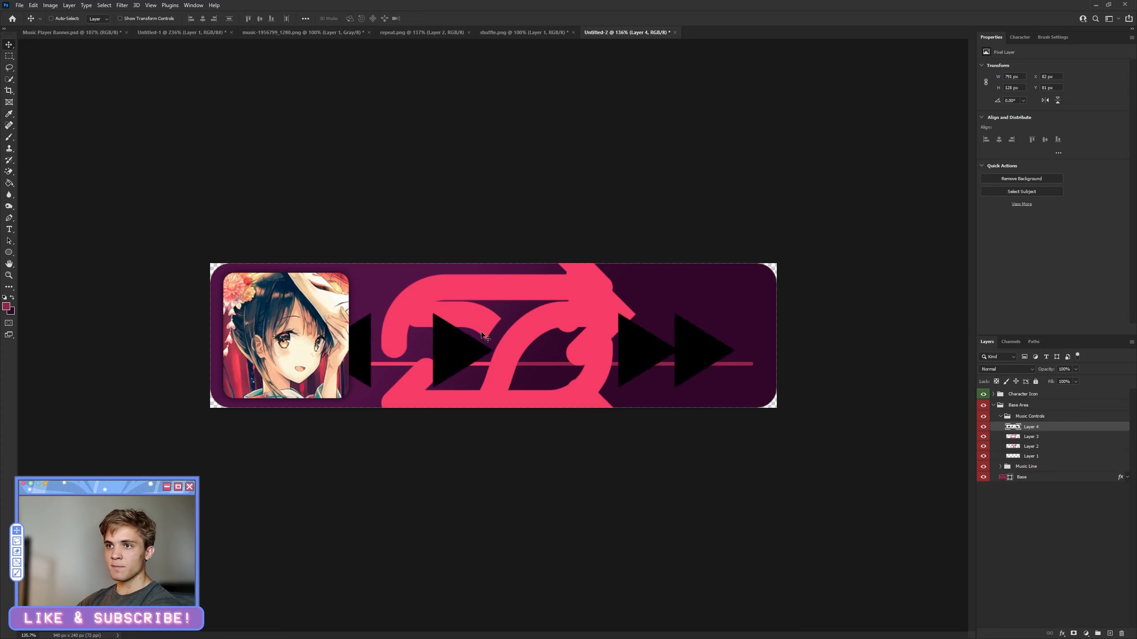
left_click(34, 5)
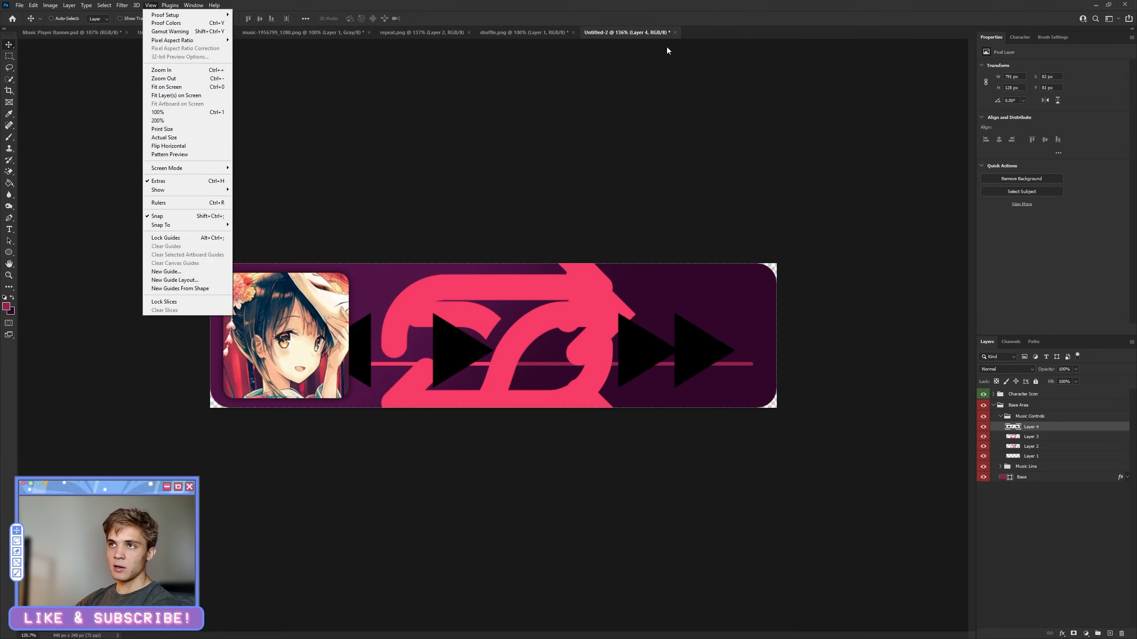
left_click(634, 52)
left_click(38, 4)
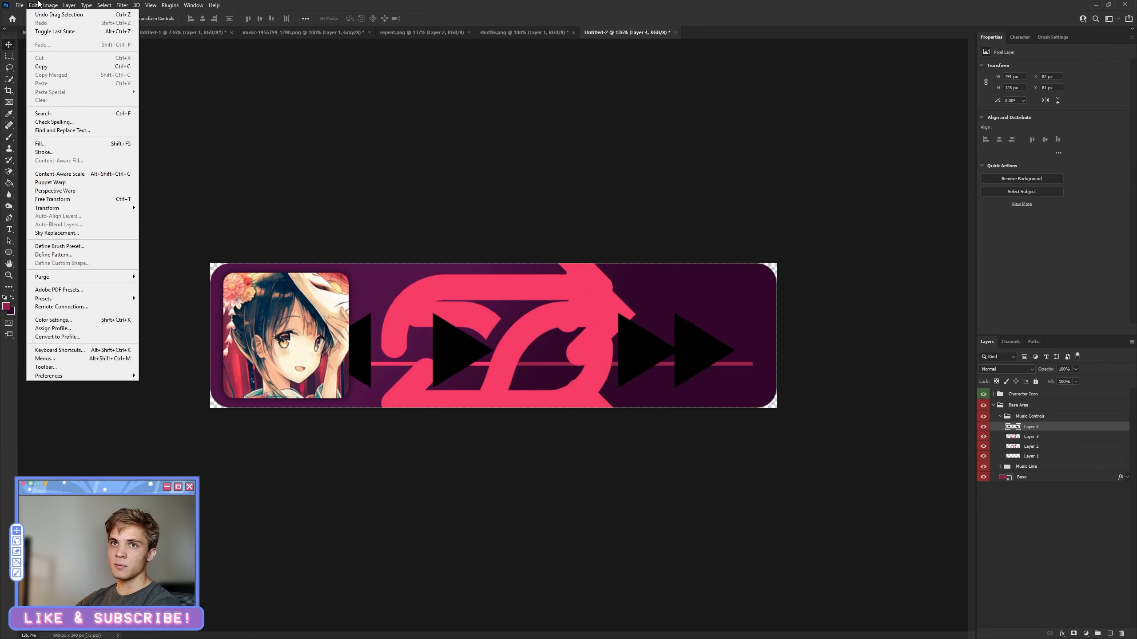
left_click(884, 177)
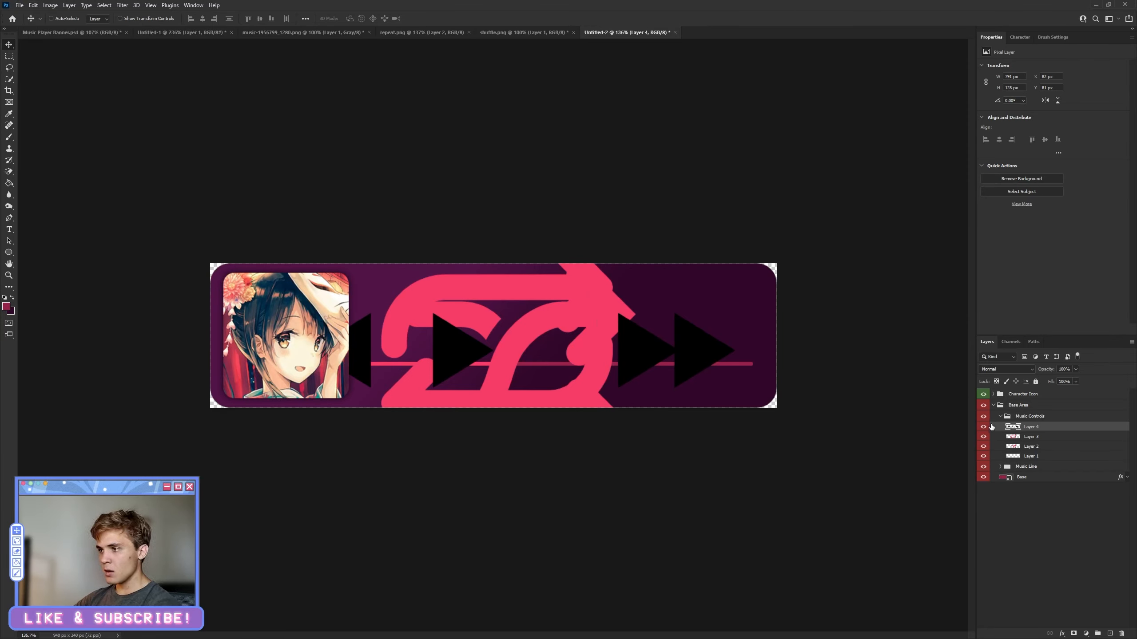
Hide the three icon layers in the Music Controls group and delete the empty Layer 1
left_click(984, 447)
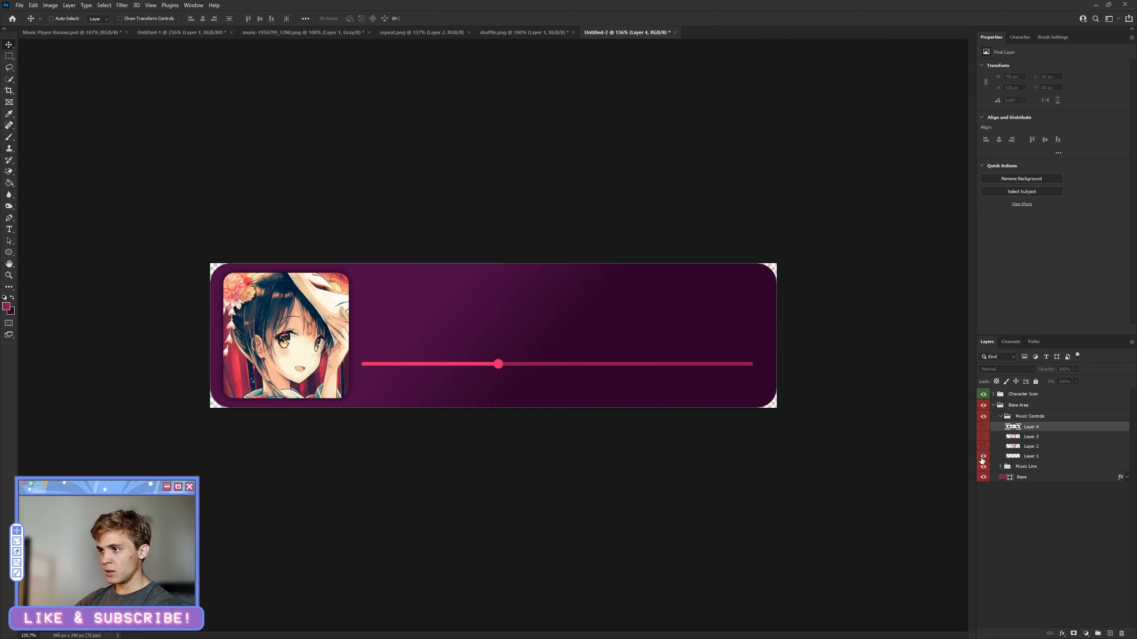
left_click(1037, 458)
key("Delete")
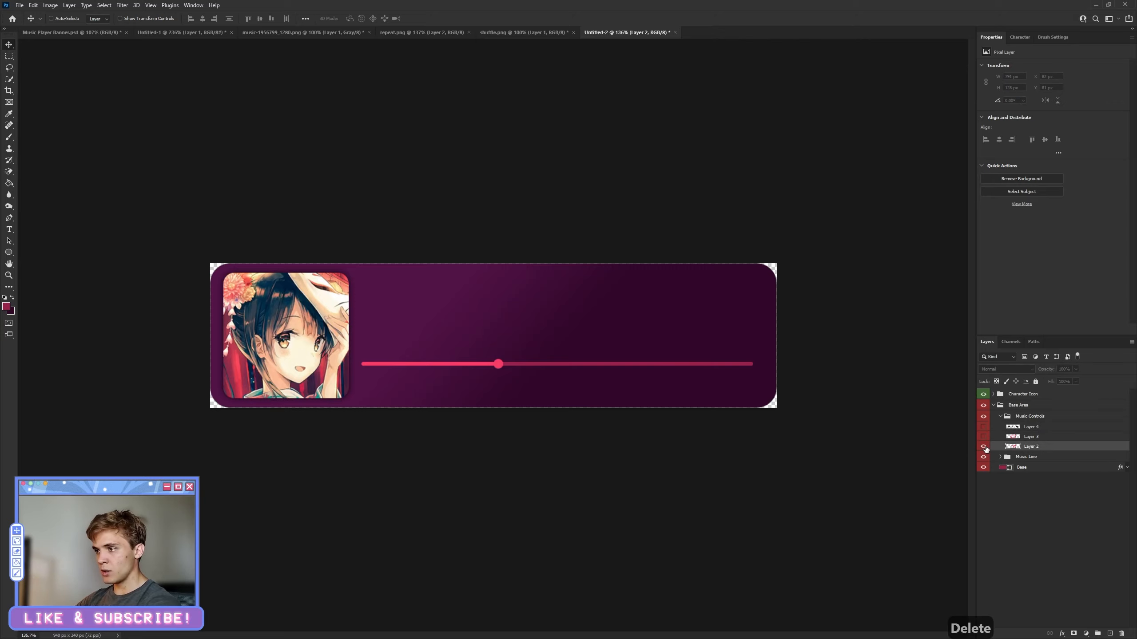
Show Layer 2 and Layer 3 and scale both down together to small icons beneath the progress line
left_click(984, 447)
left_click(983, 436)
left_click(1011, 436)
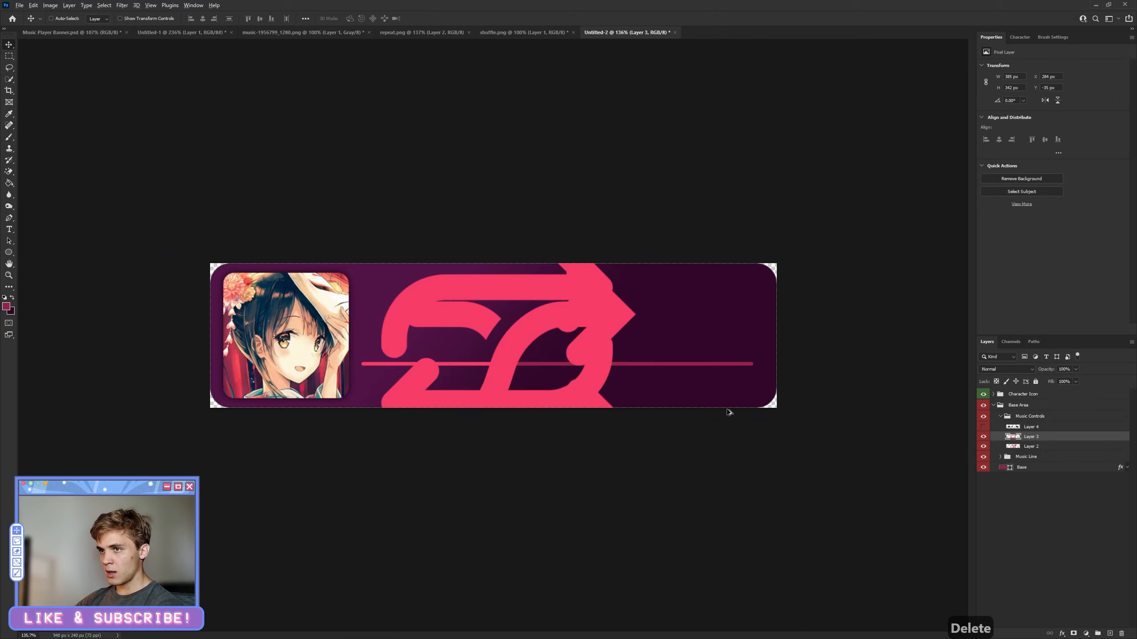
key("ctrl+0")
left_click(1047, 446, "ctrl")
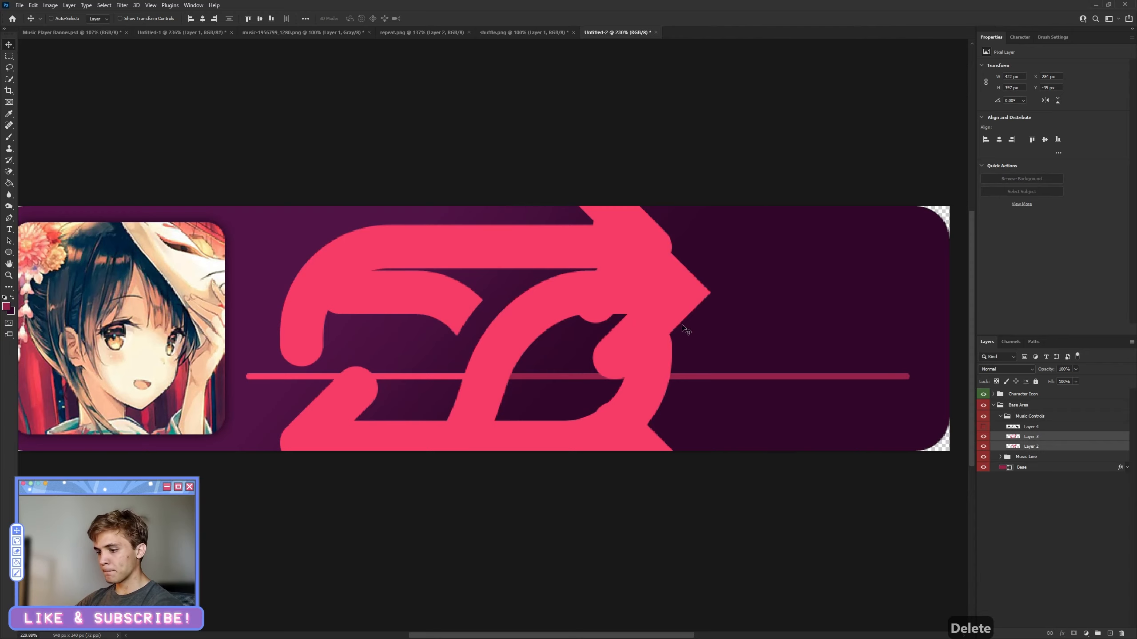
key("ctrl+t")
left_click_drag(705, 169, 308, 411)
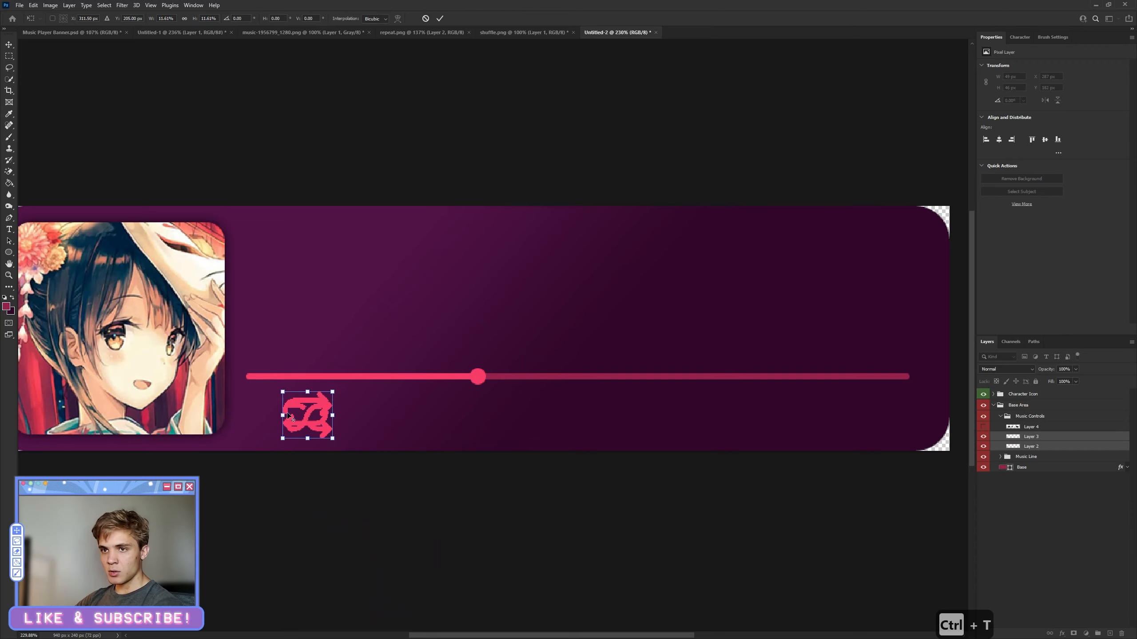
Shrink the two icons further to about 40 px wide, place them under the progress line's left end and apply the transform
scroll(321, 407, "up", 2)
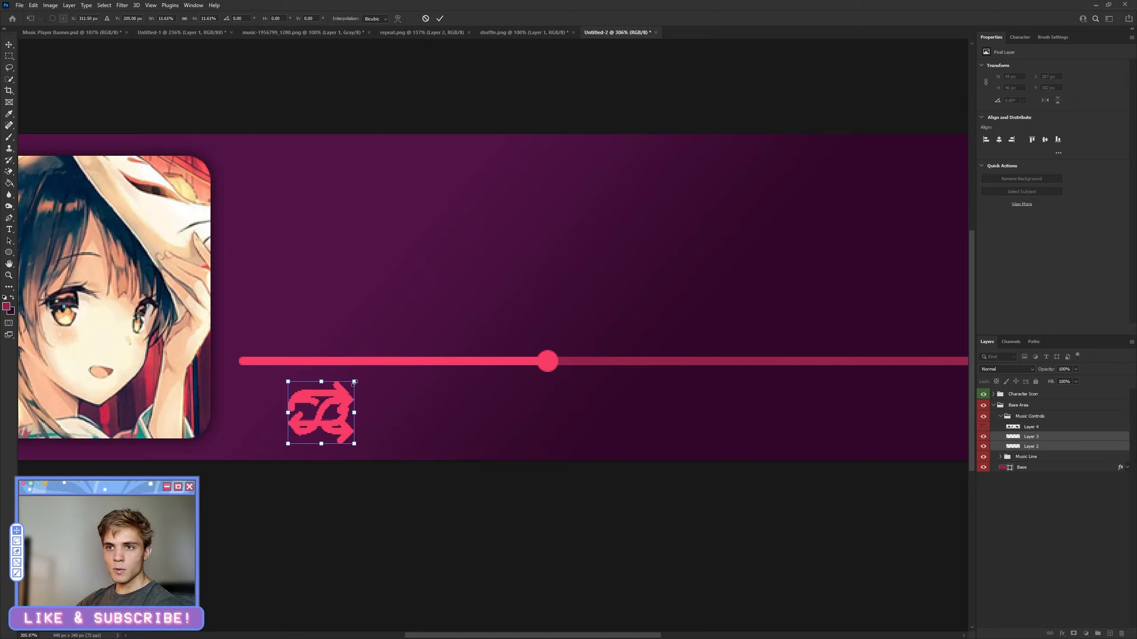
left_click_drag(354, 381, 345, 389)
left_click_drag(306, 427, 245, 427)
left_click_drag(280, 384, 280, 384)
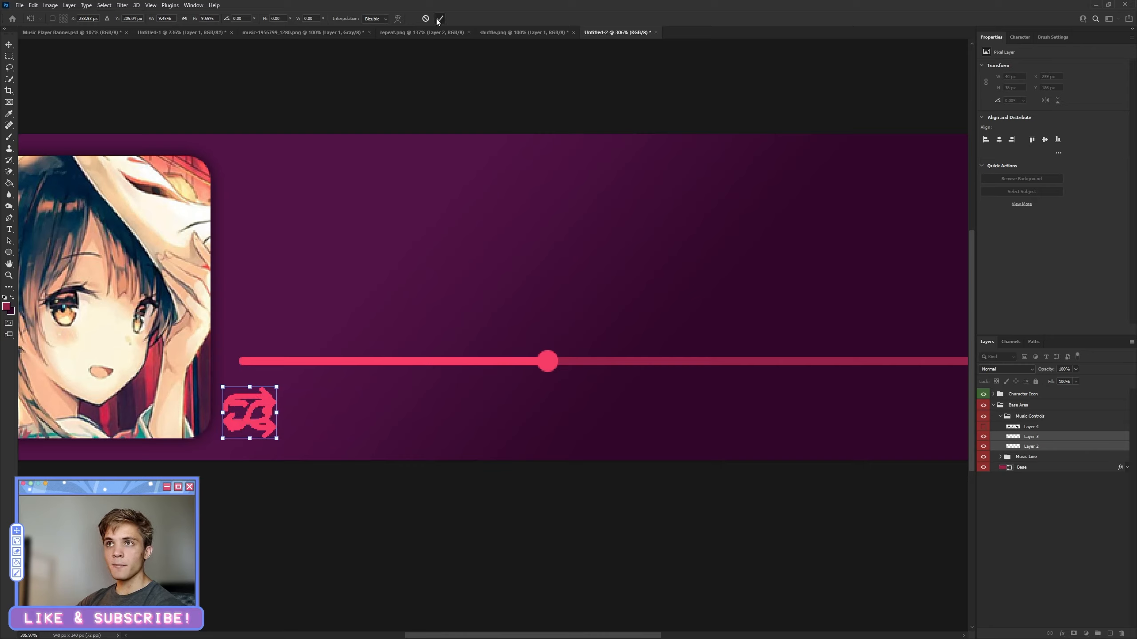
left_click(439, 19)
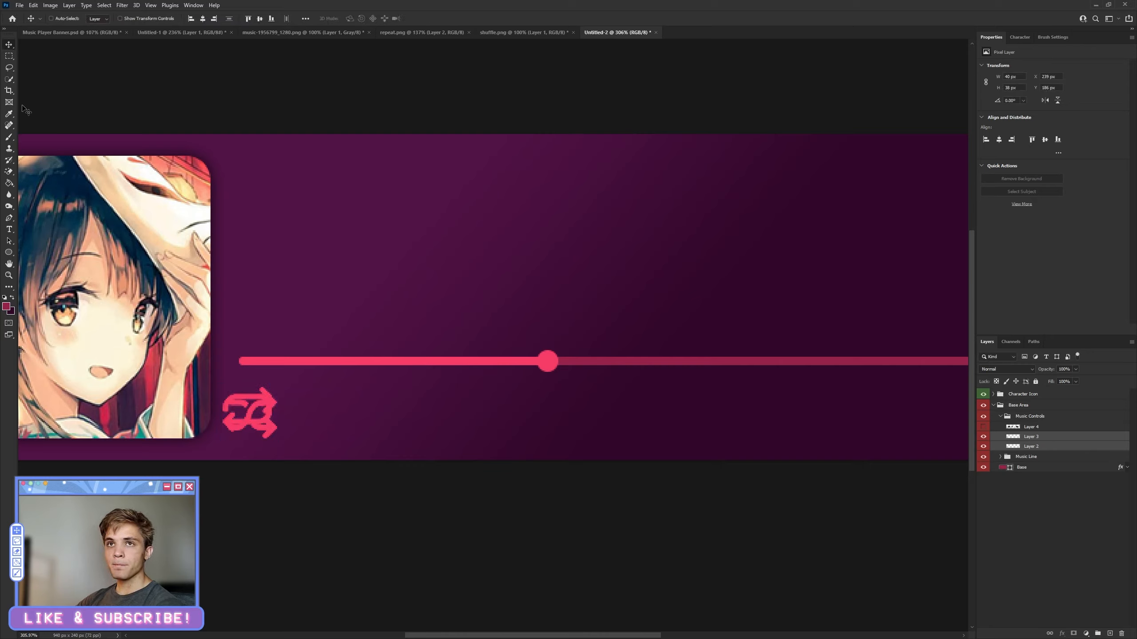
left_click(1039, 441)
left_click(983, 437)
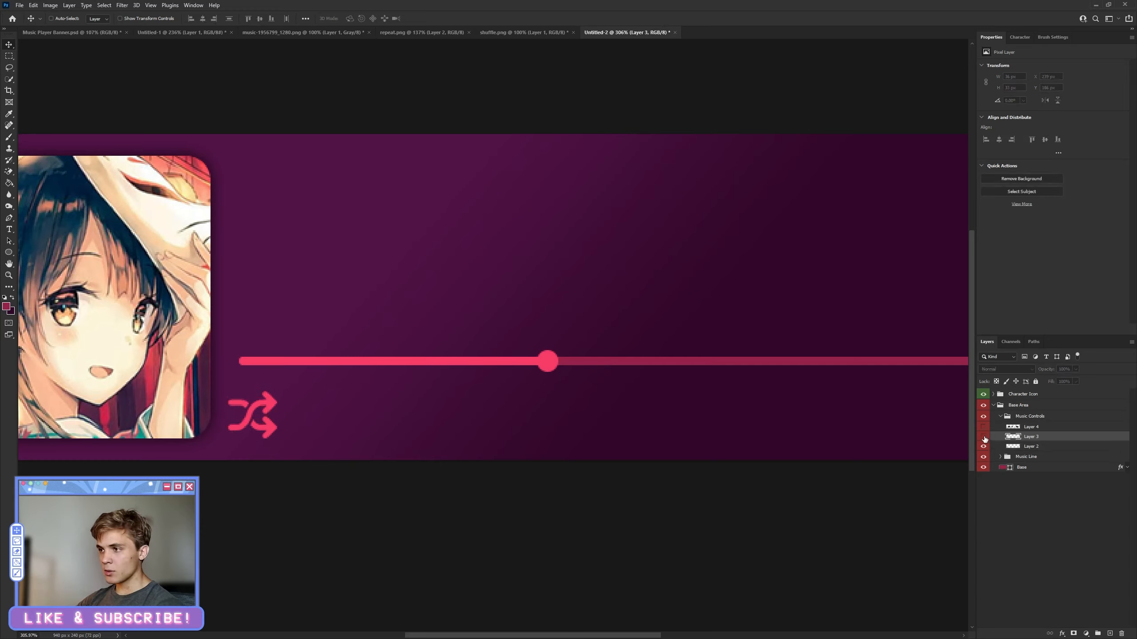
double_click(1031, 437)
type("Repat")
key("Return")
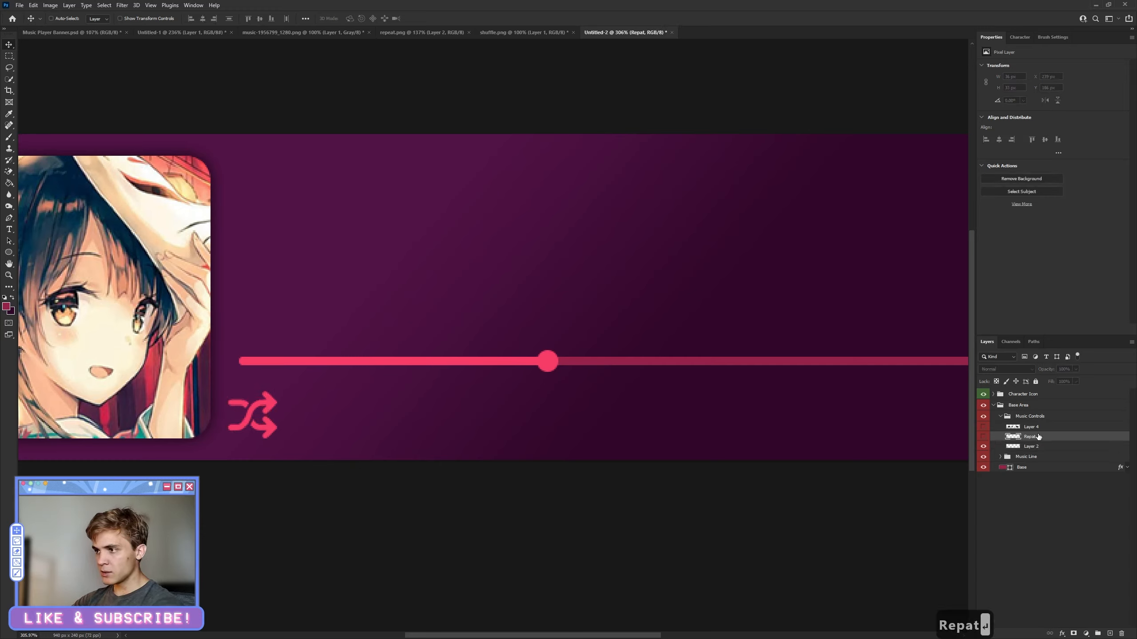
Rename the hidden icon layer above Layer 2 to Shuffle, and rename Layer 2 to Repeat
double_click(1030, 437)
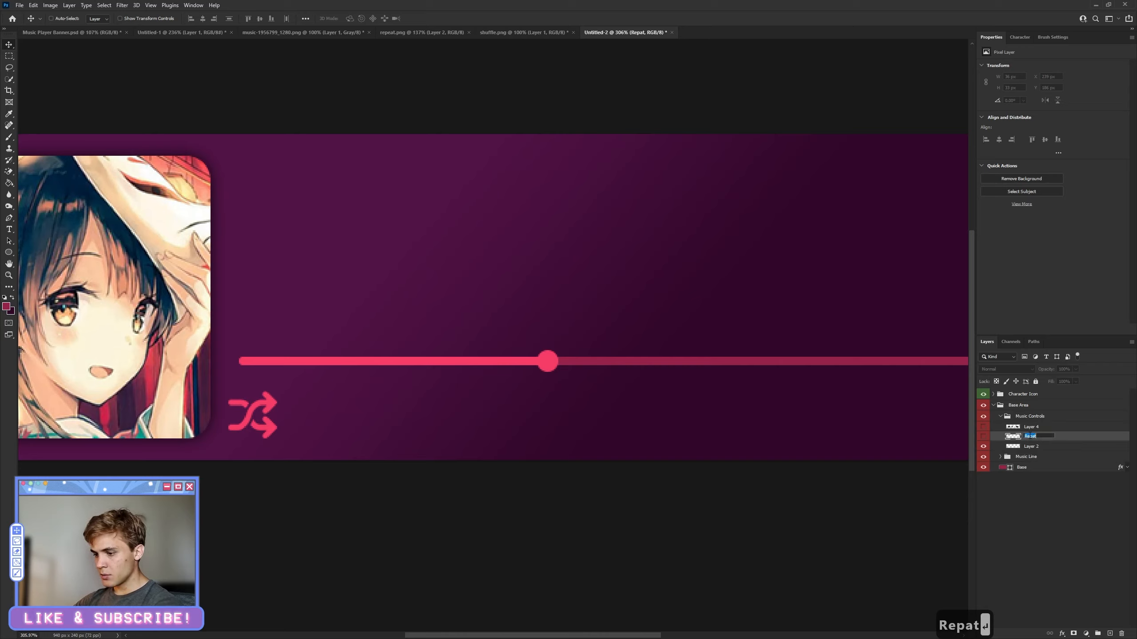
type("Shuffe")
key("BackSpace")
type("le")
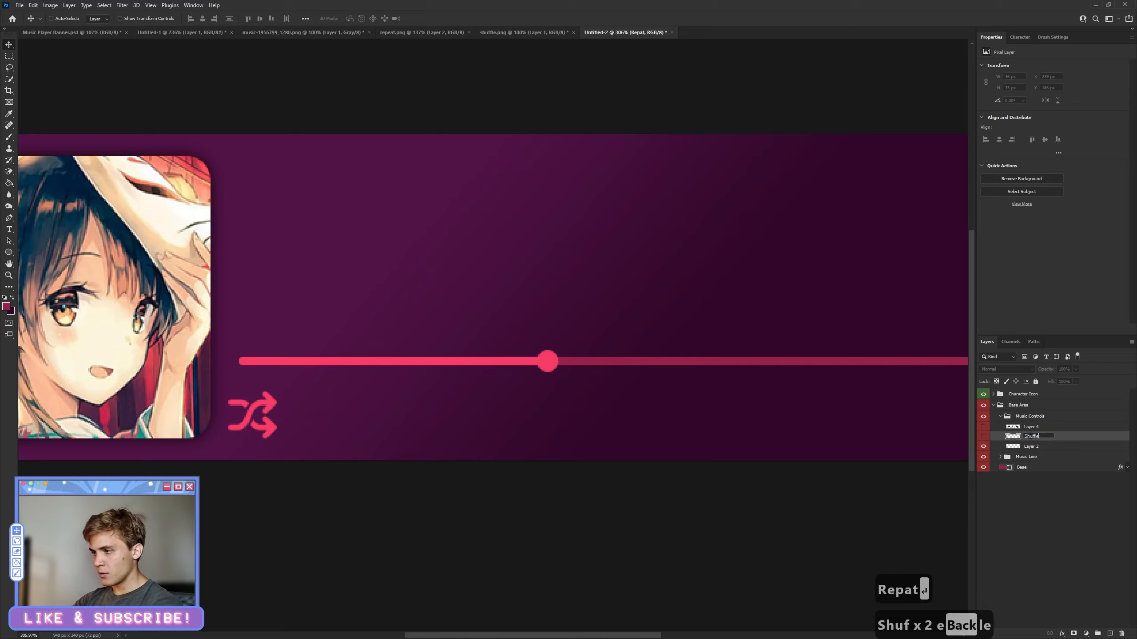
key("Return")
double_click(1031, 445)
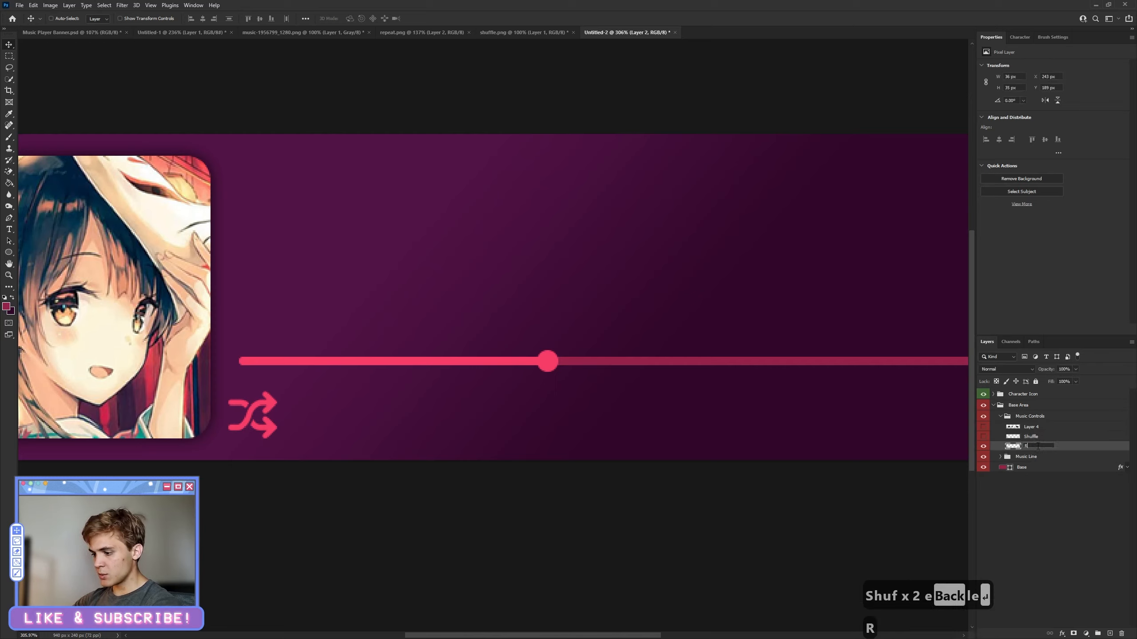
type("Repeat")
key("Return")
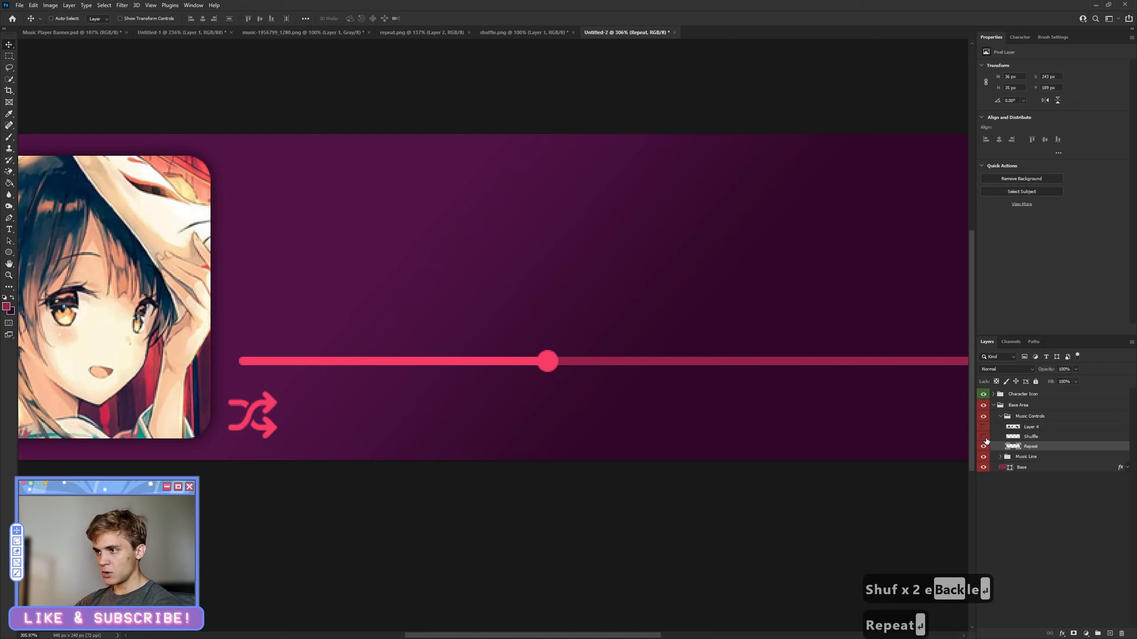
Show the Shuffle layer, then place the crossed-arrows icon under the progress line's right end and the loop-arrows icon under its left end
left_click(984, 437)
left_click(1030, 438)
left_click_drag(314, 417, 554, 415)
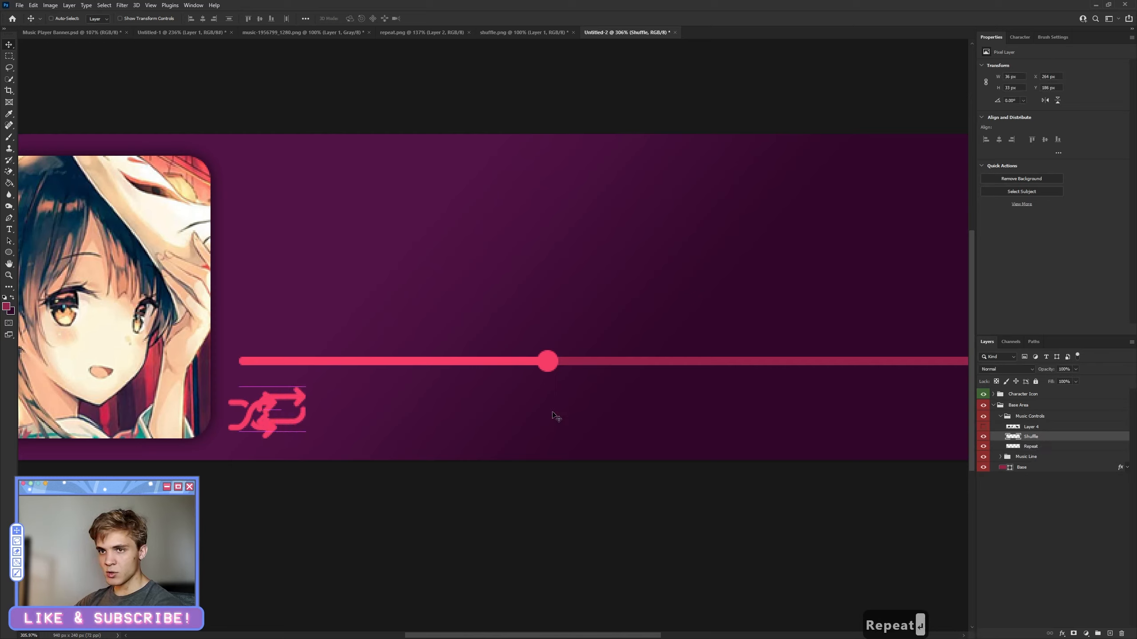
left_click(1030, 447)
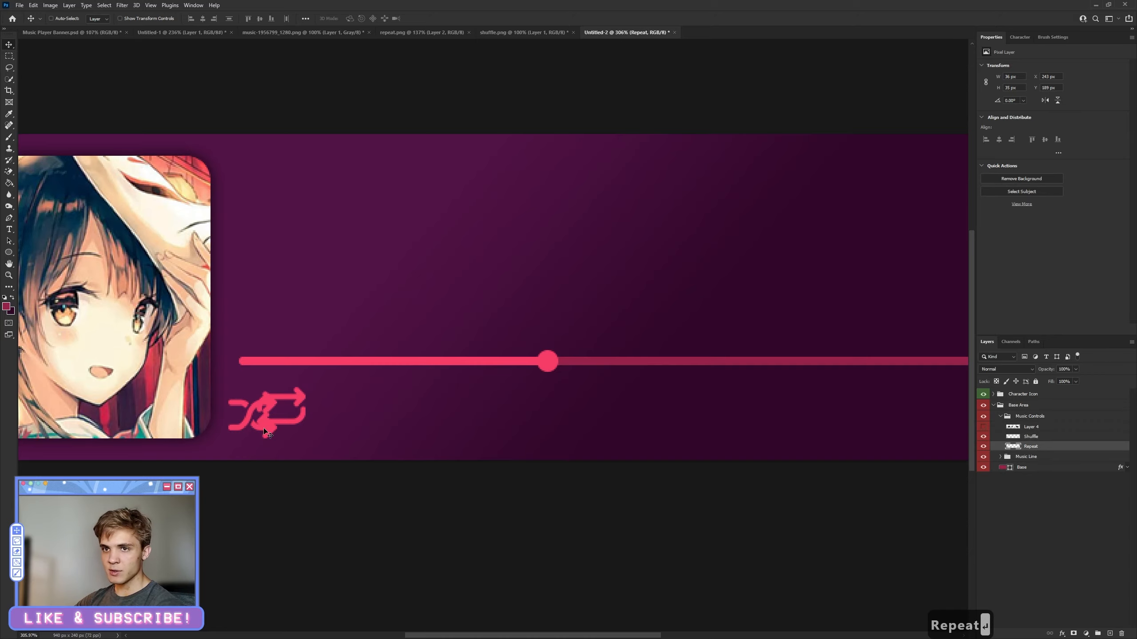
left_click_drag(264, 429, 906, 448)
scroll(910, 440, "down", 3)
scroll(842, 433, "up", 1)
left_click_drag(783, 440, 923, 448)
left_click(1031, 436)
left_click_drag(449, 430, 414, 432)
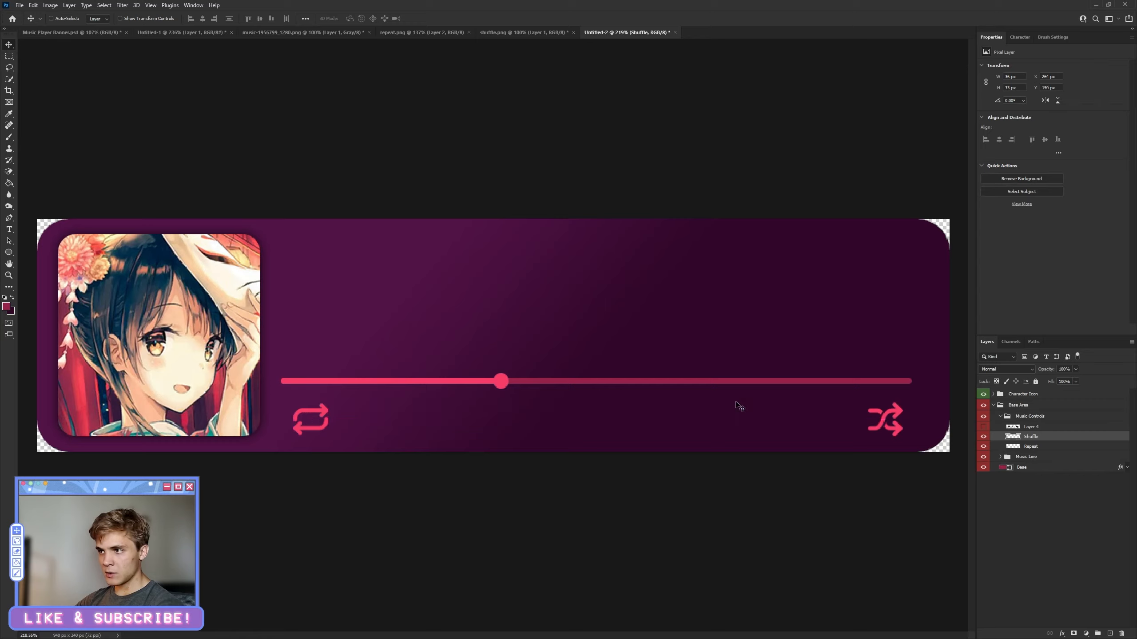
Move the Repeat layer above Shuffle and recolour it with a rasterized Color Overlay sampled from the darker part of the progress line
left_click_drag(1031, 448, 1029, 433)
right_click(1029, 438)
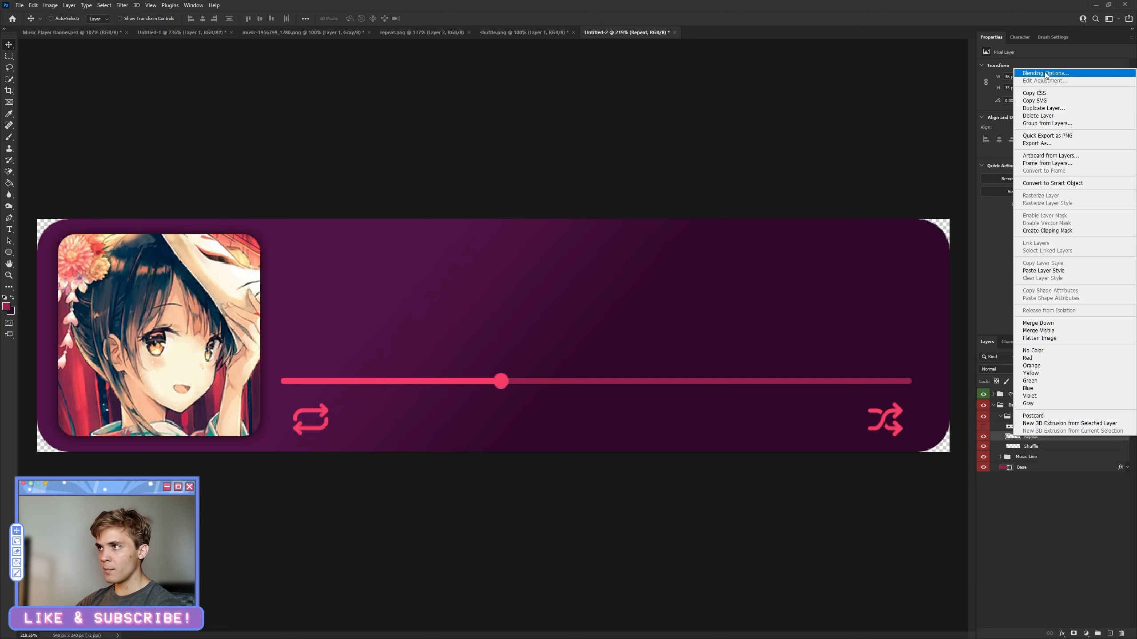
left_click(1045, 73)
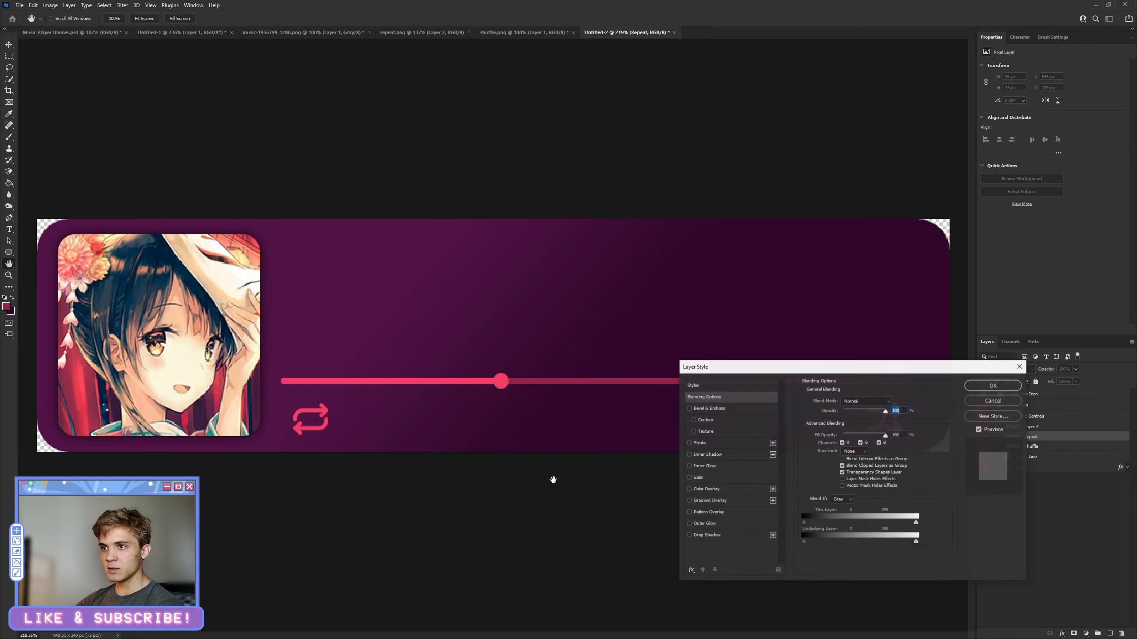
left_click(705, 489)
left_click(894, 402)
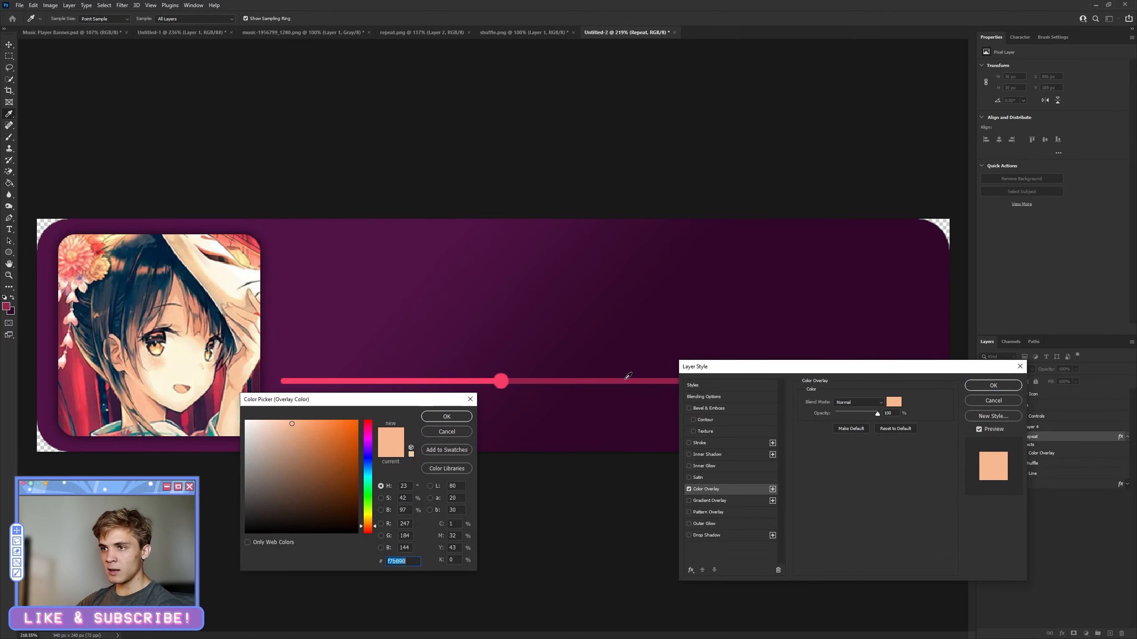
left_click(625, 380)
left_click(447, 416)
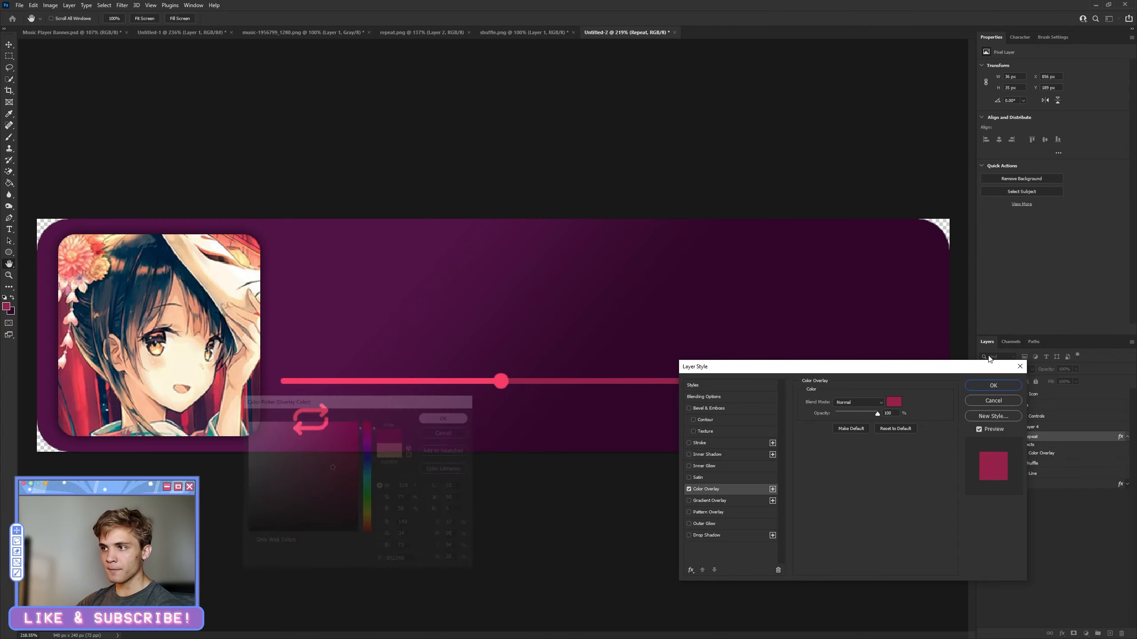
left_click(977, 384)
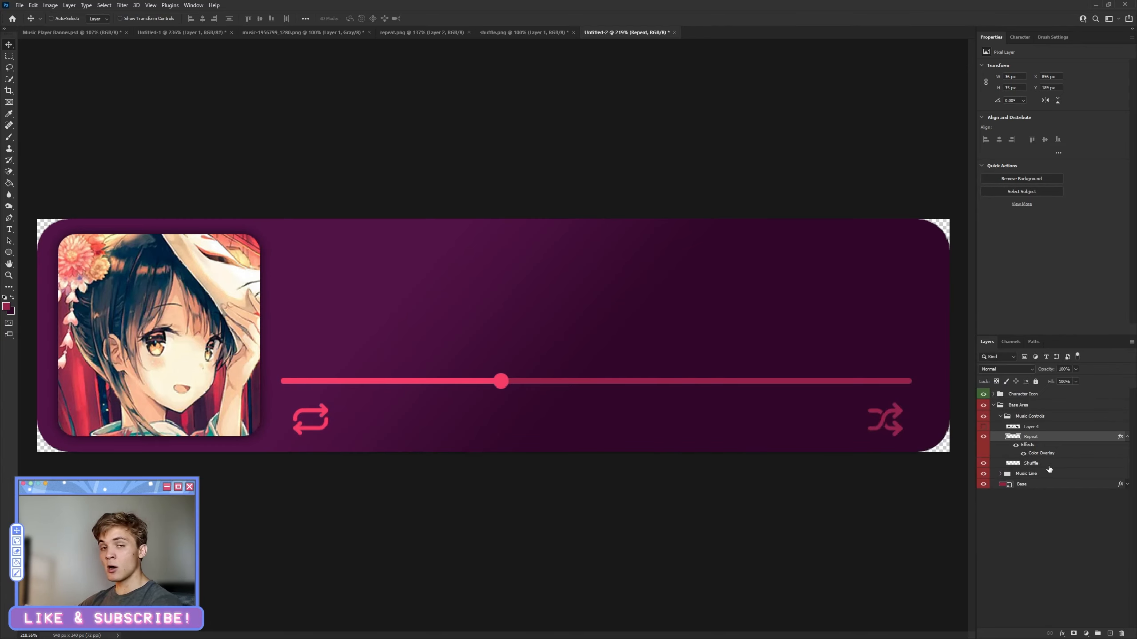
right_click(1083, 441)
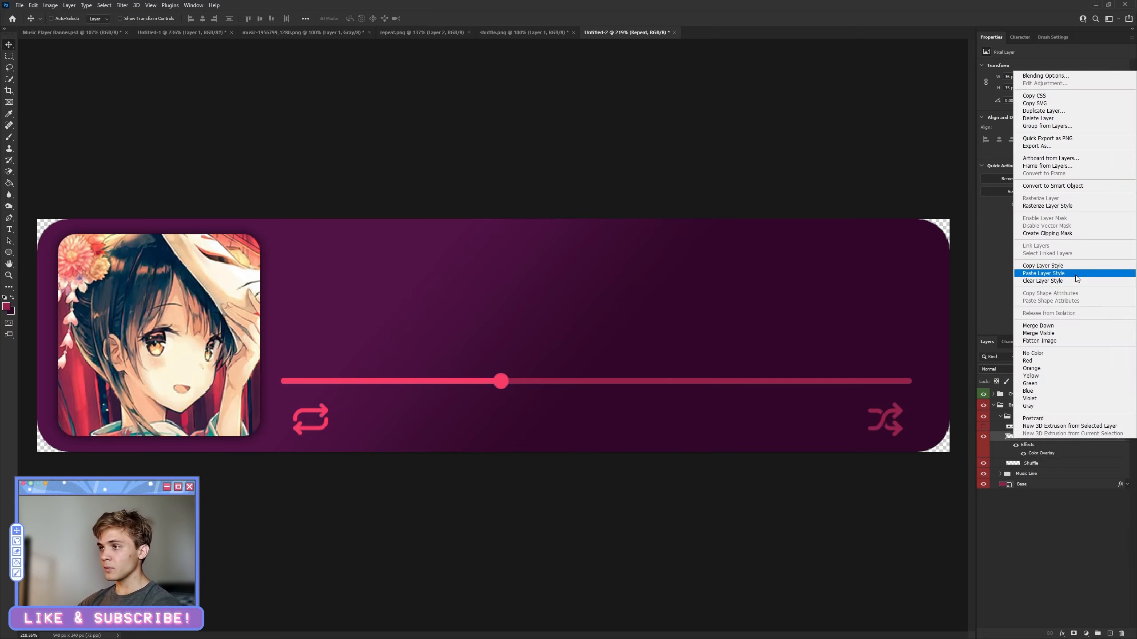
left_click(1055, 206)
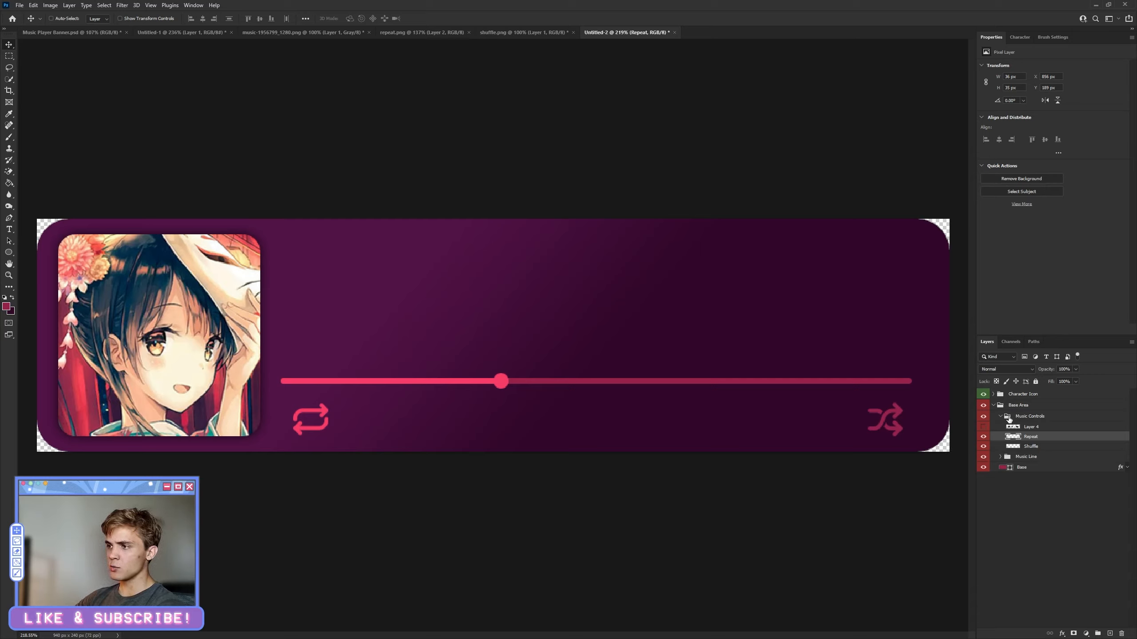
Show Layer 4 and scale its rewind, play and fast-forward icons to about 251 × 41 px, placed beneath the middle of the progress line
left_click(984, 428)
left_click(1035, 428)
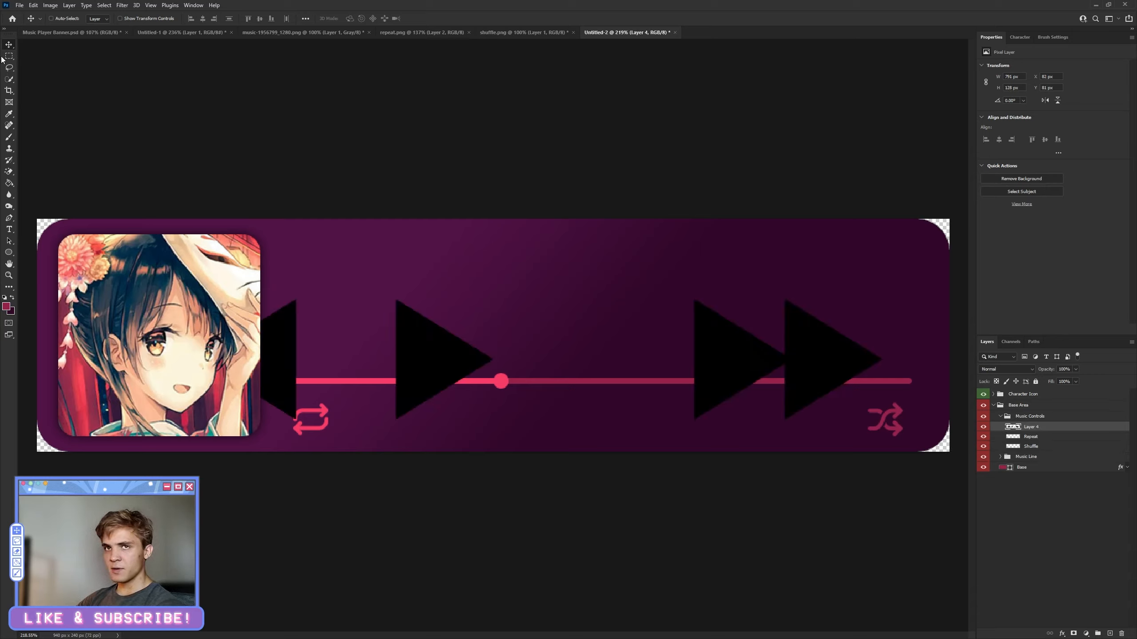
left_click_drag(441, 330, 576, 305)
key("ctrl+t")
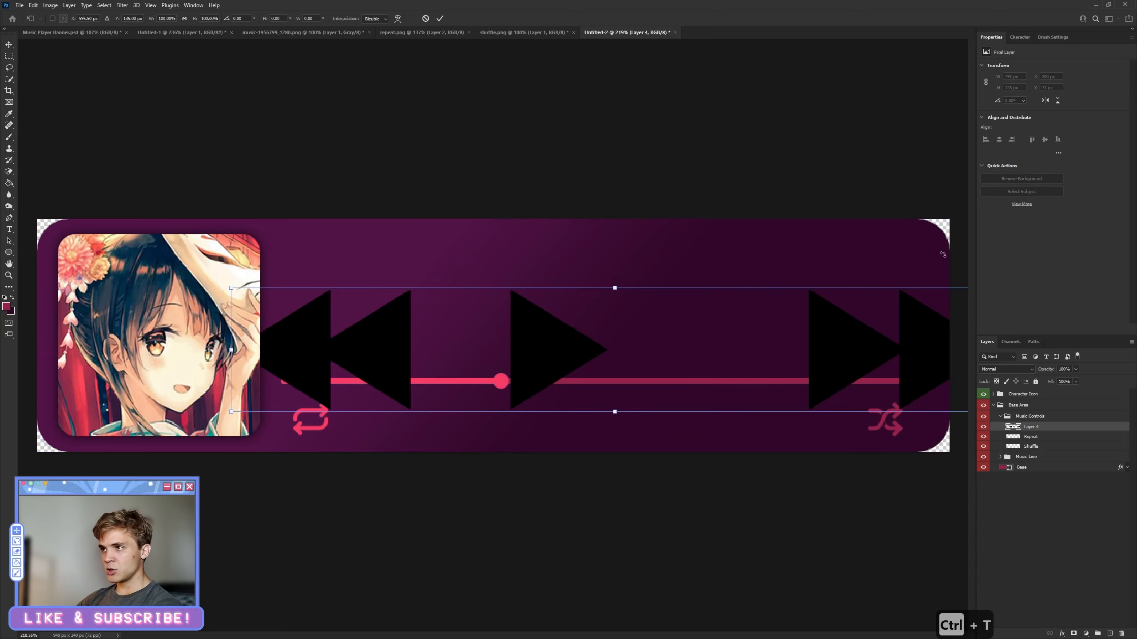
left_click_drag(231, 289, 735, 376)
left_click_drag(863, 405, 600, 427)
left_click_drag(724, 398, 700, 399)
left_click_drag(620, 426, 615, 425)
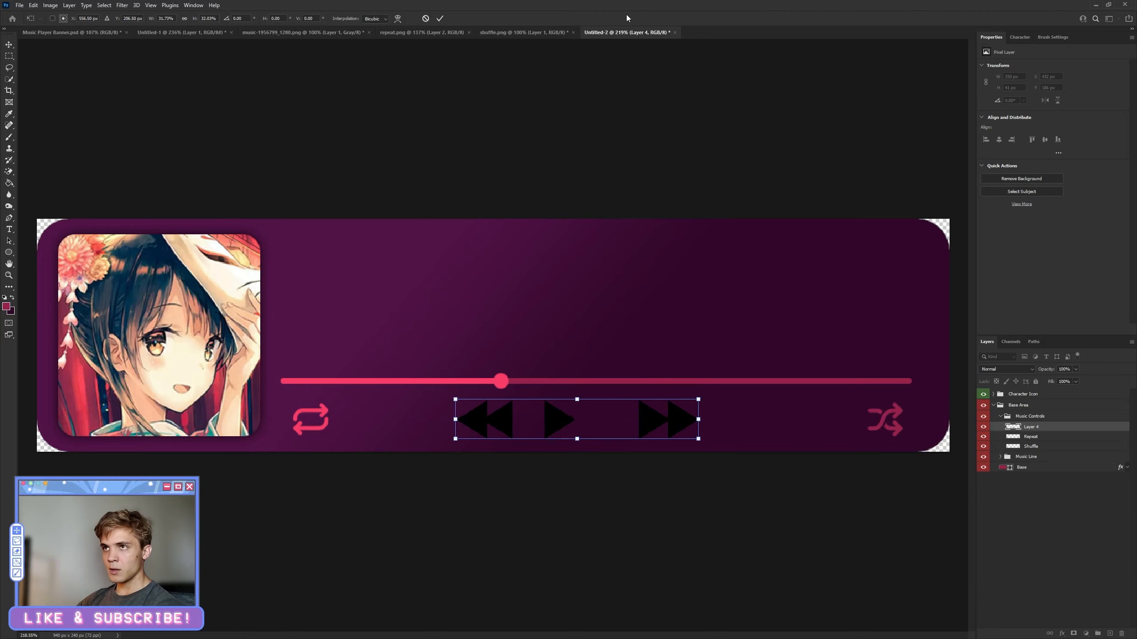
left_click(441, 18)
Apply a Color Overlay to Layer 4 in the progress line's bright pink and rasterize the layer style
right_click(1030, 427)
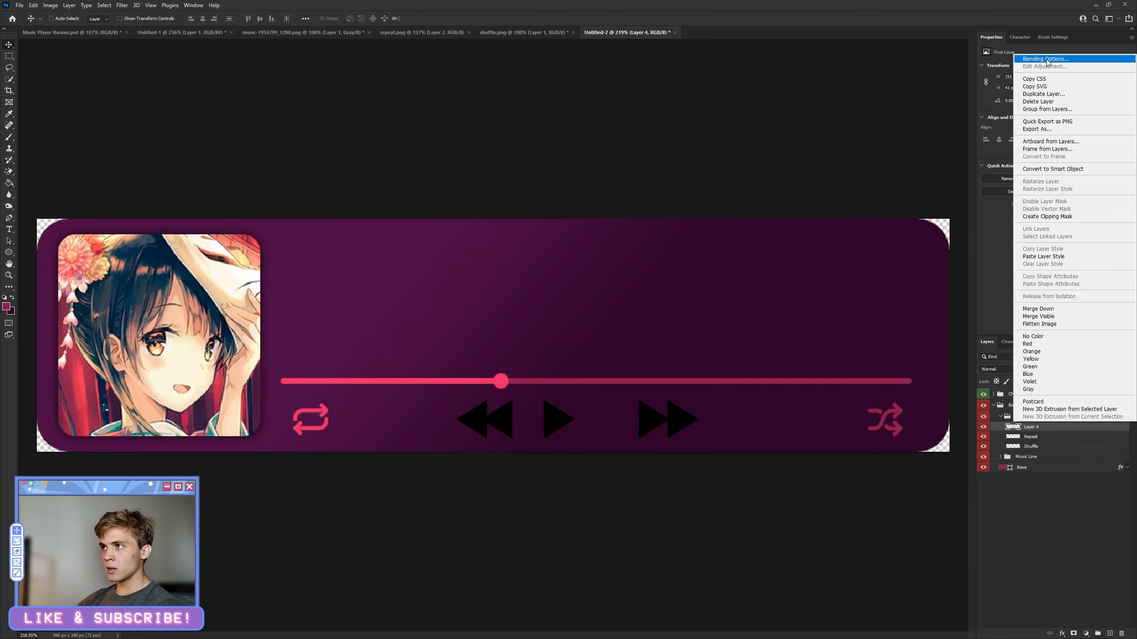
key("Escape")
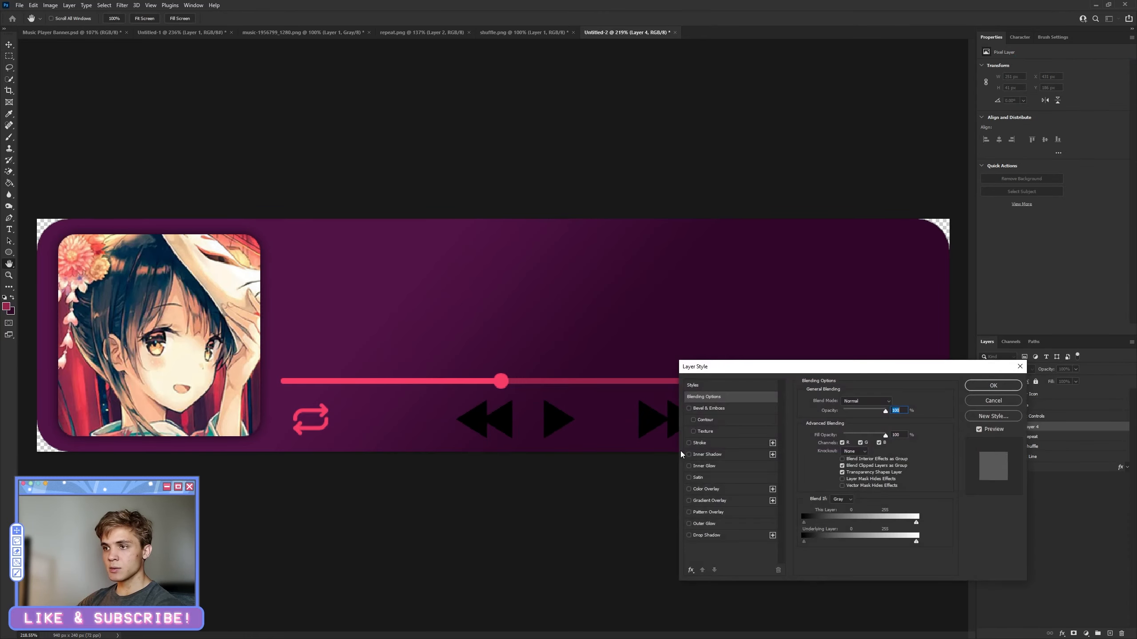
left_click(709, 490)
left_click(900, 400)
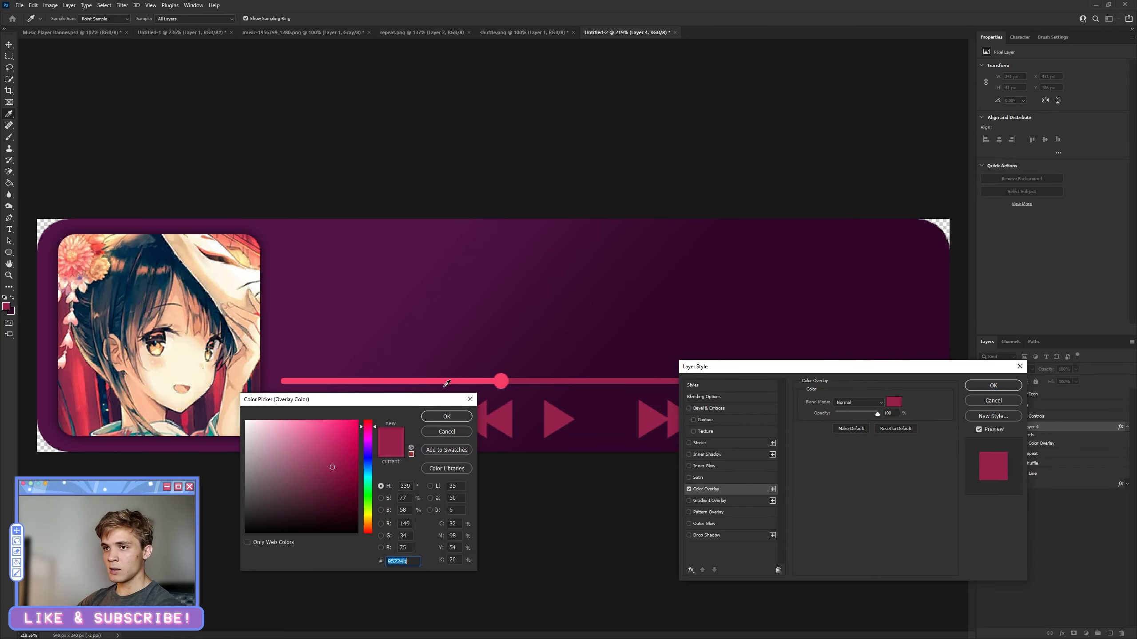
left_click(444, 382)
left_click(447, 416)
left_click(983, 392)
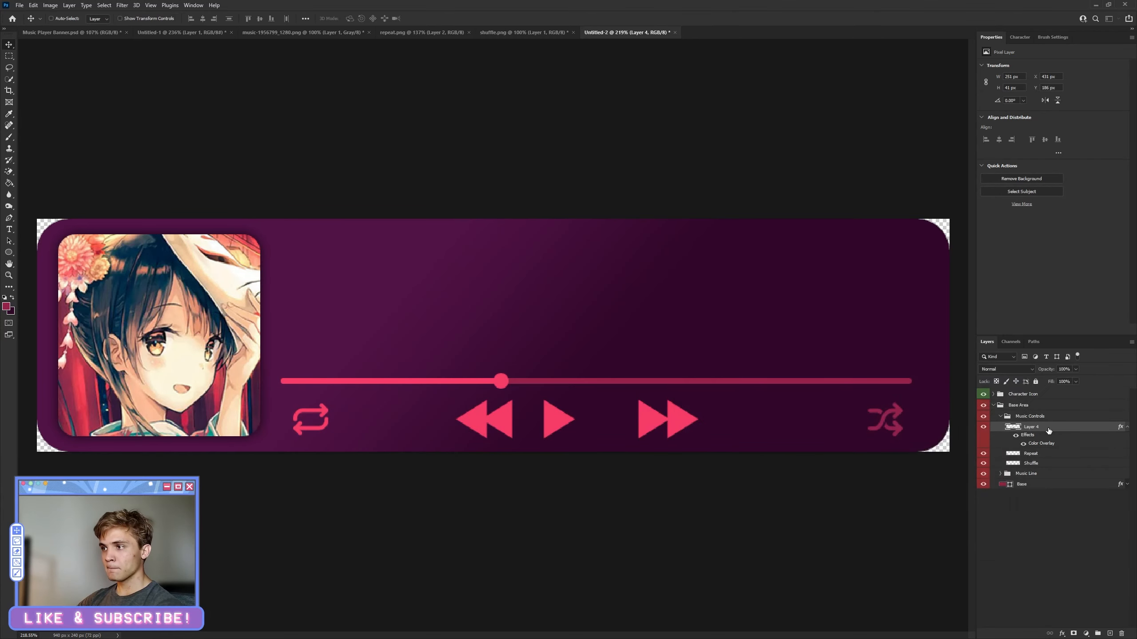
right_click(1030, 426)
left_click(1047, 195)
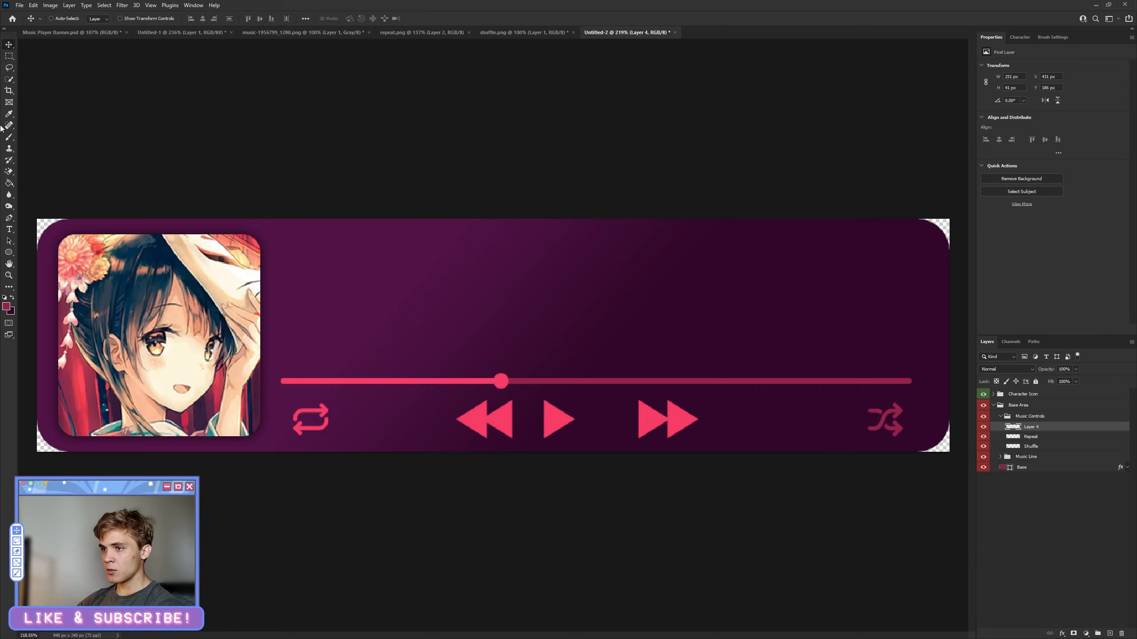
Copy the rewind icon and the fast-forward icon from Layer 4 onto separate layers using rectangular marquee selections
left_click(9, 56)
left_click_drag(450, 388, 528, 451)
key("ctrl+j")
left_click(1039, 437)
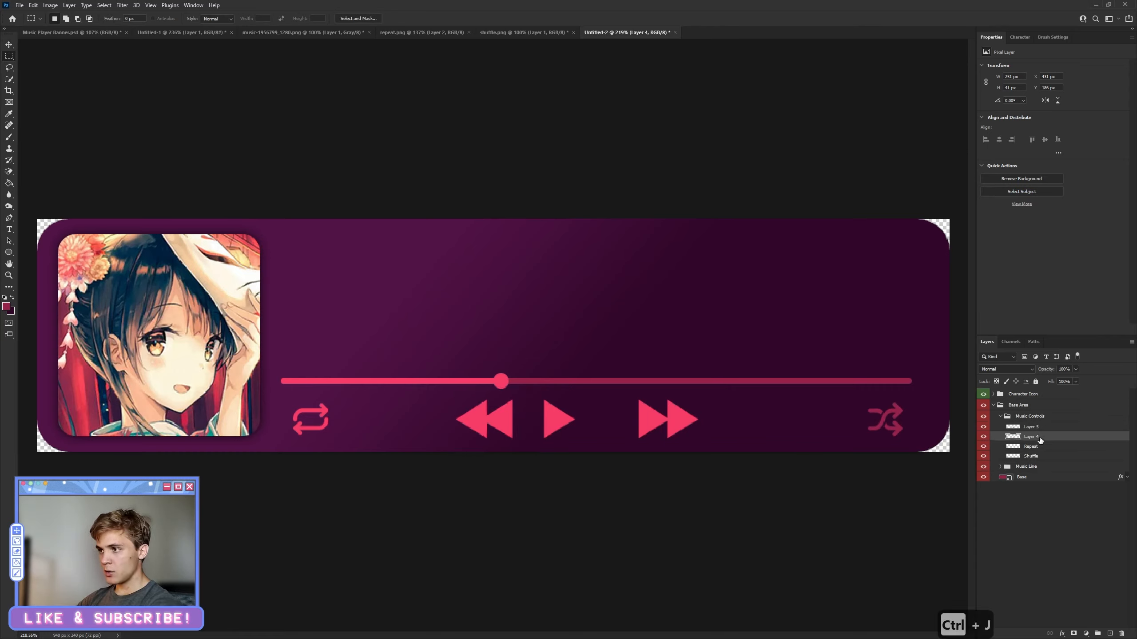
left_click_drag(732, 384, 620, 450)
key("ctrl+j")
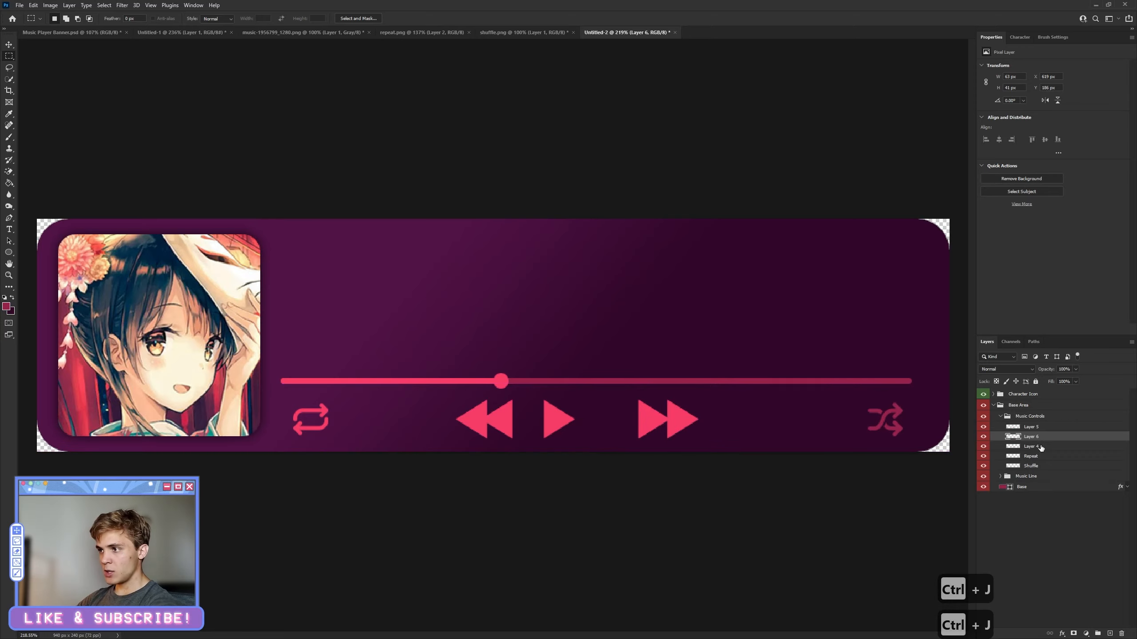
Copy the play icon from Layer 4 onto its own layer and delete the original Layer 4
left_click(1028, 447)
mouse_move(530, 390)
left_mouse_down()
mouse_move(584, 428)
mouse_move(589, 453)
left_mouse_up()
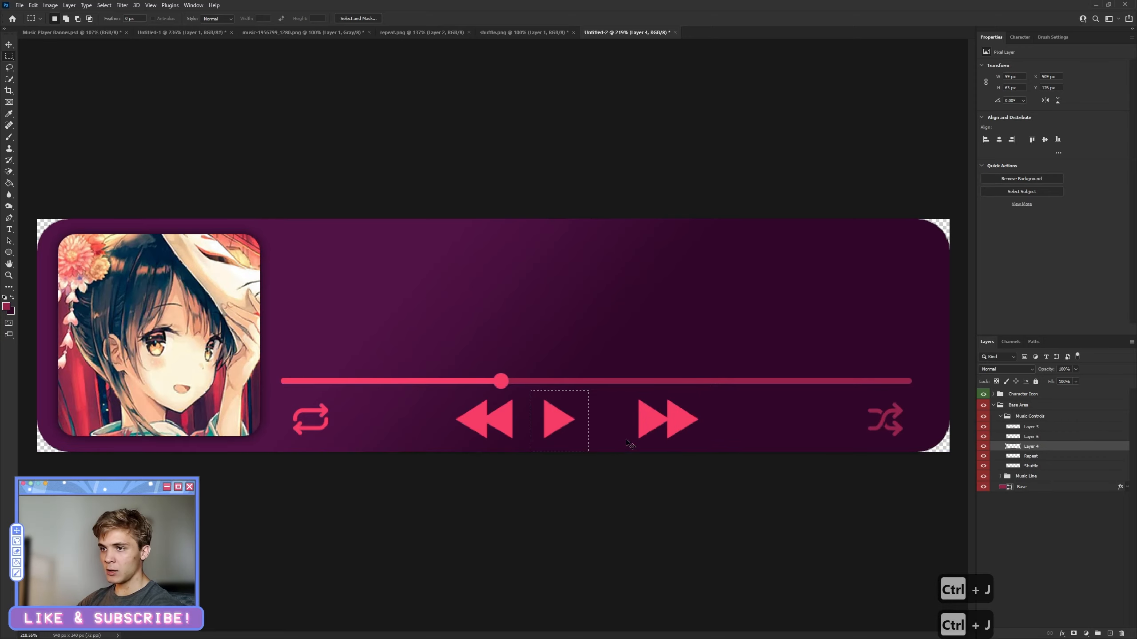
key("ctrl+j")
left_click(1036, 457)
key("Delete")
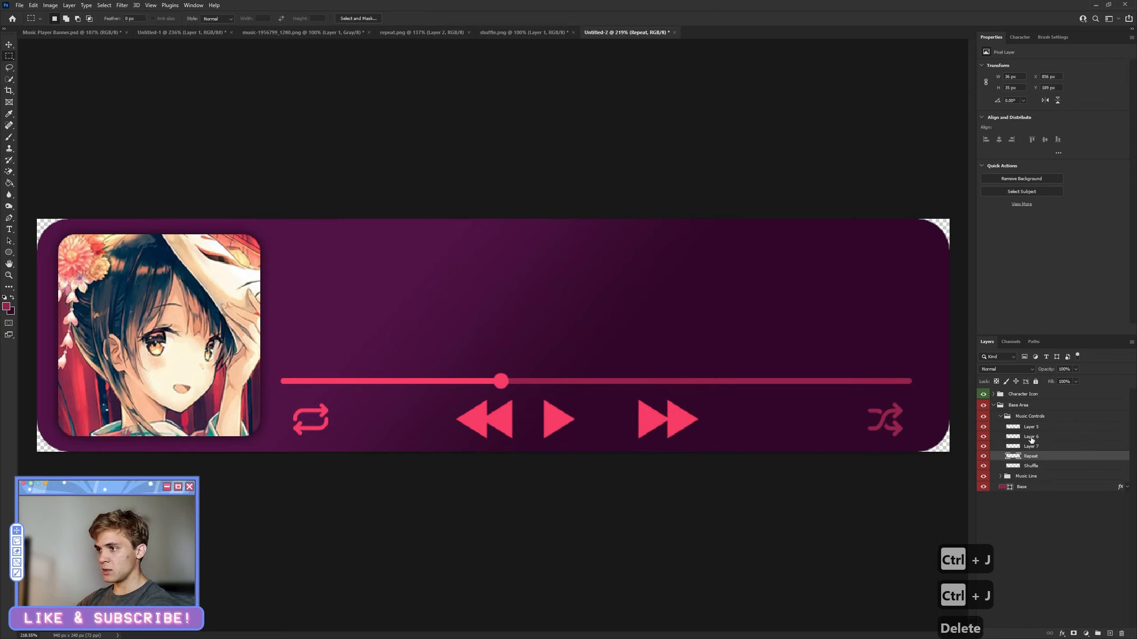
Put the play icon's layer in a new group named "Play Button" and rename the layer "Ply Icon"
left_click(983, 447)
left_click(982, 447)
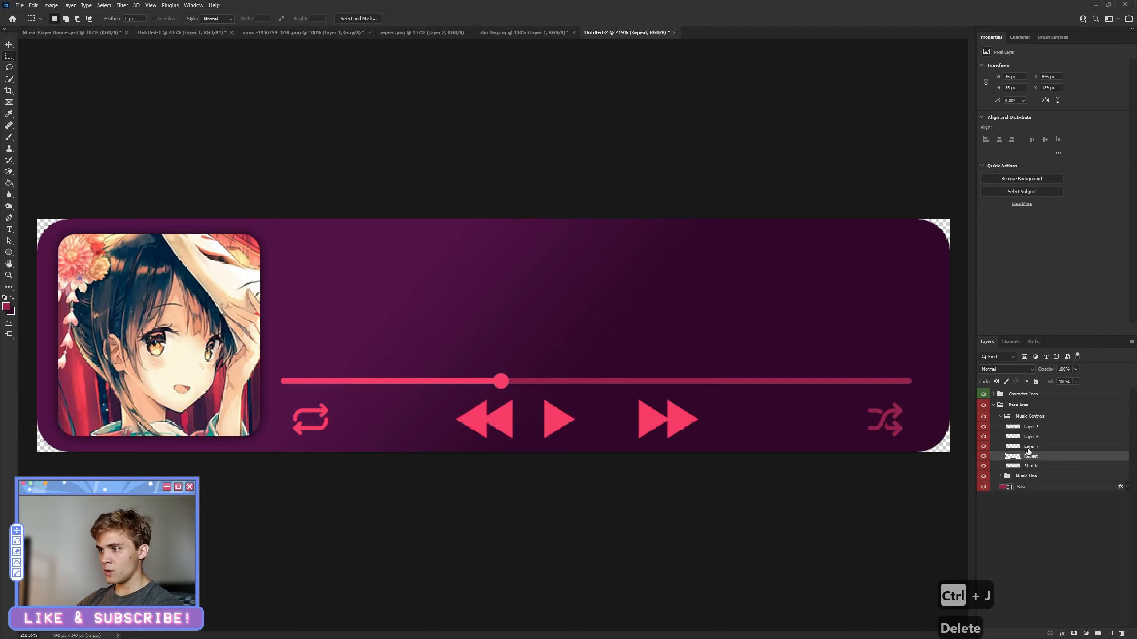
left_click(1031, 445)
key("ctrl+g")
double_click(1031, 447)
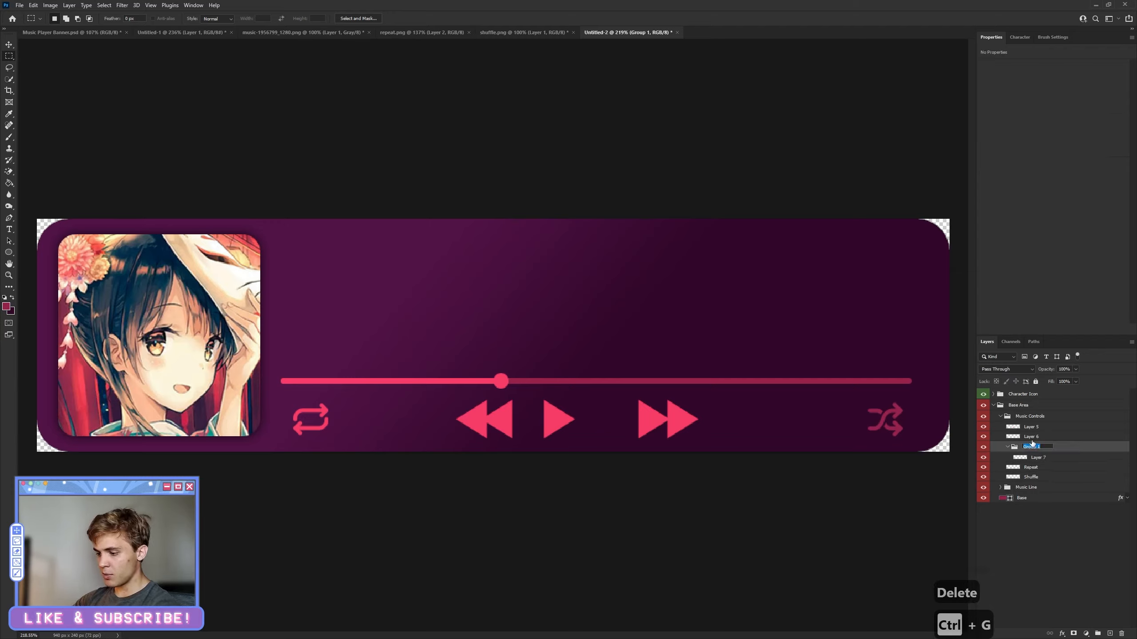
type("Play Button")
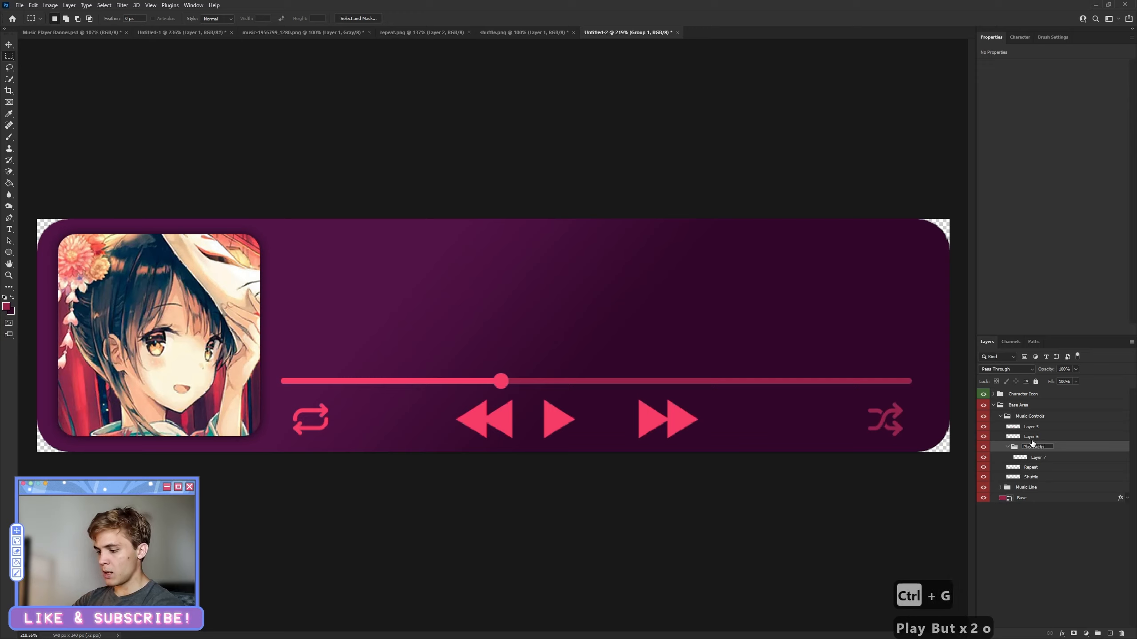
key("Return")
double_click(1037, 457)
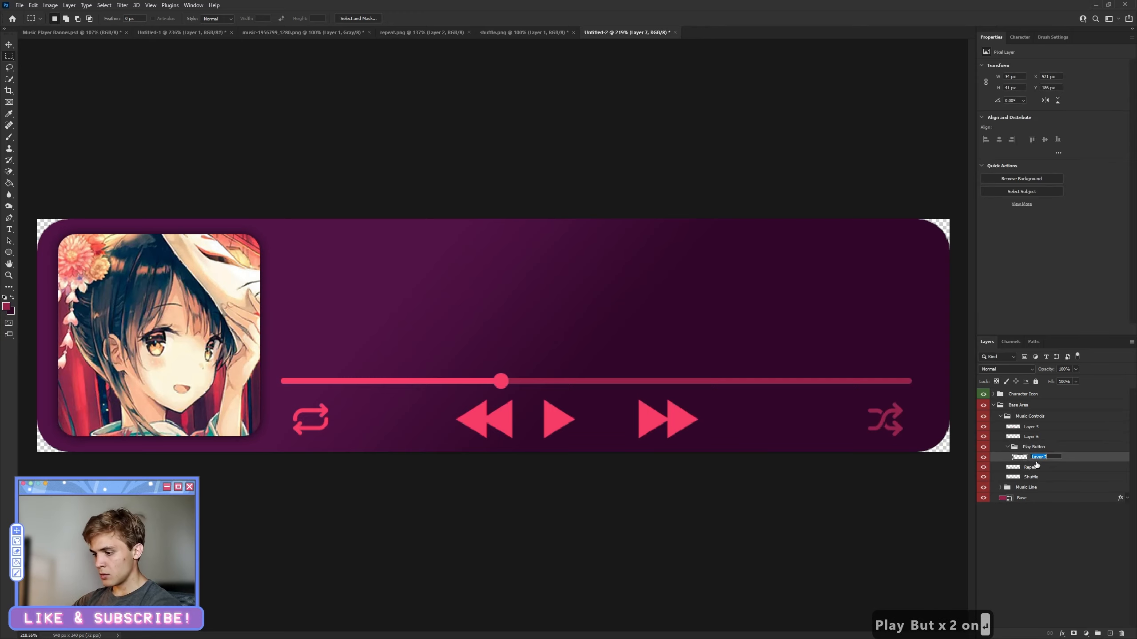
type("Ply Icon")
key("Return")
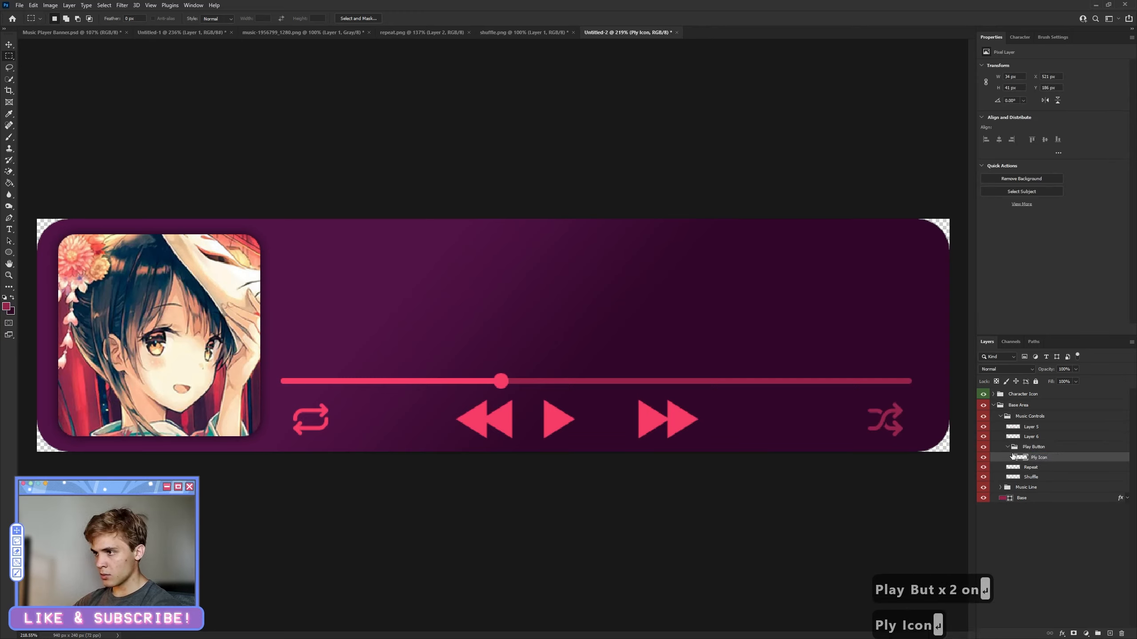
Rename the fast-forward icon's layer "Skip" and the rewind icon's layer "Rewind"
left_click(983, 437)
left_click(984, 438)
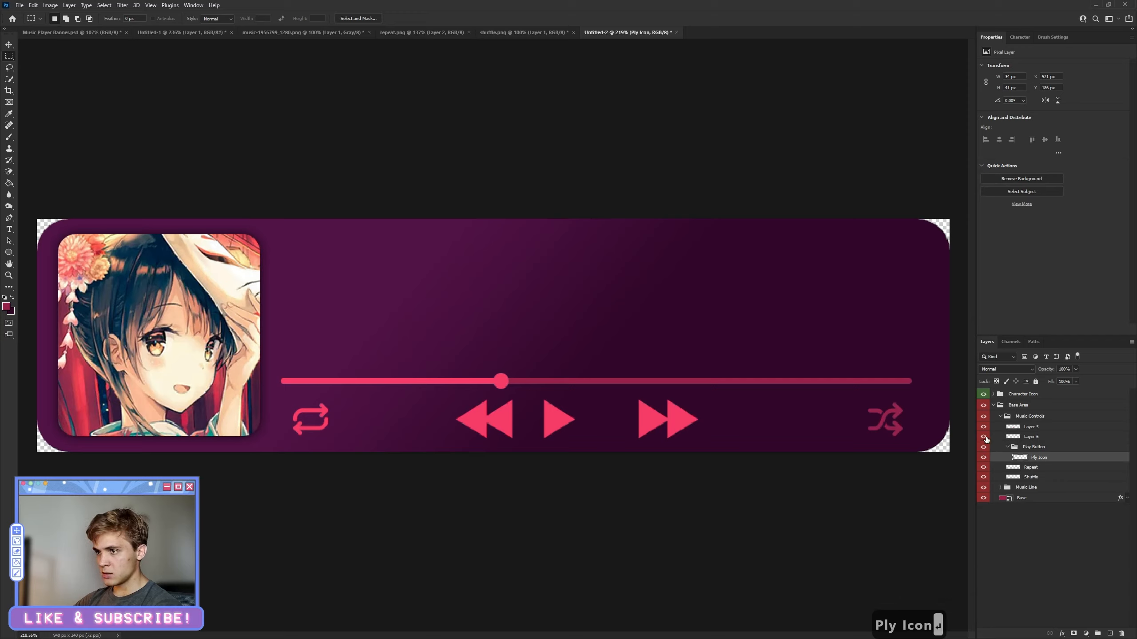
double_click(1034, 441)
type("Skup")
key("BackSpace")
key("BackSpace")
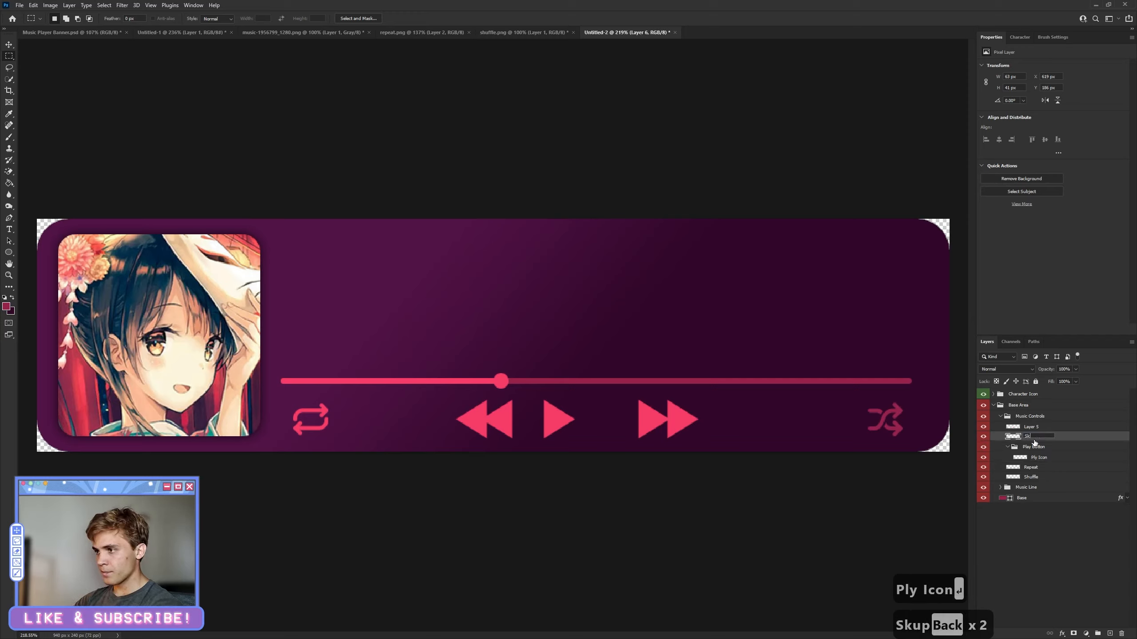
type("ip")
key("Return")
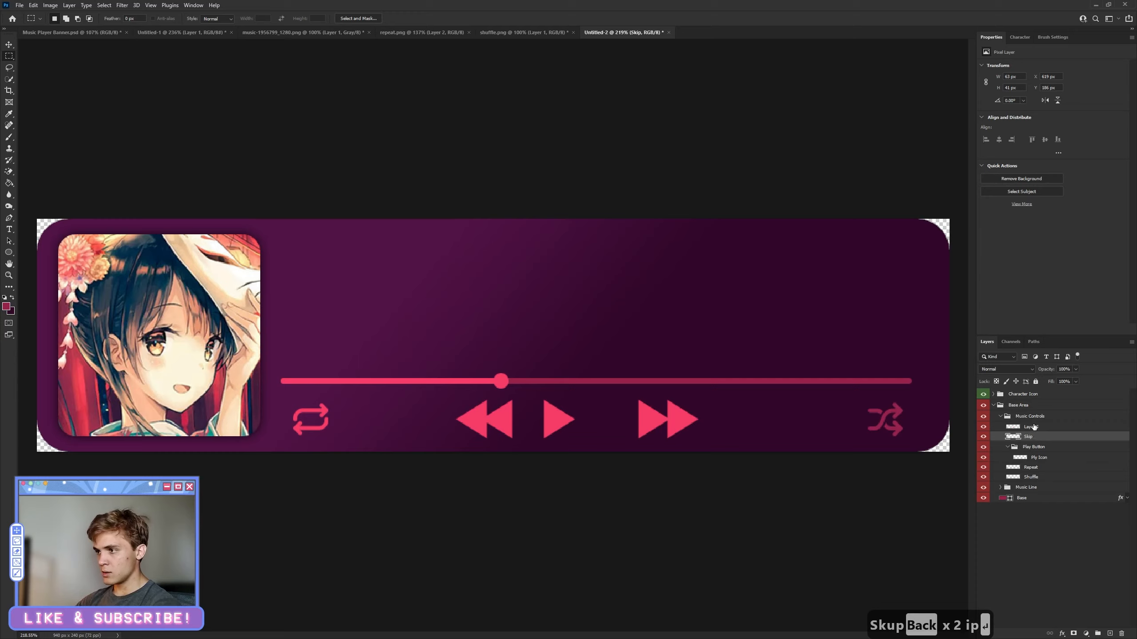
double_click(1034, 427)
type("Rewind")
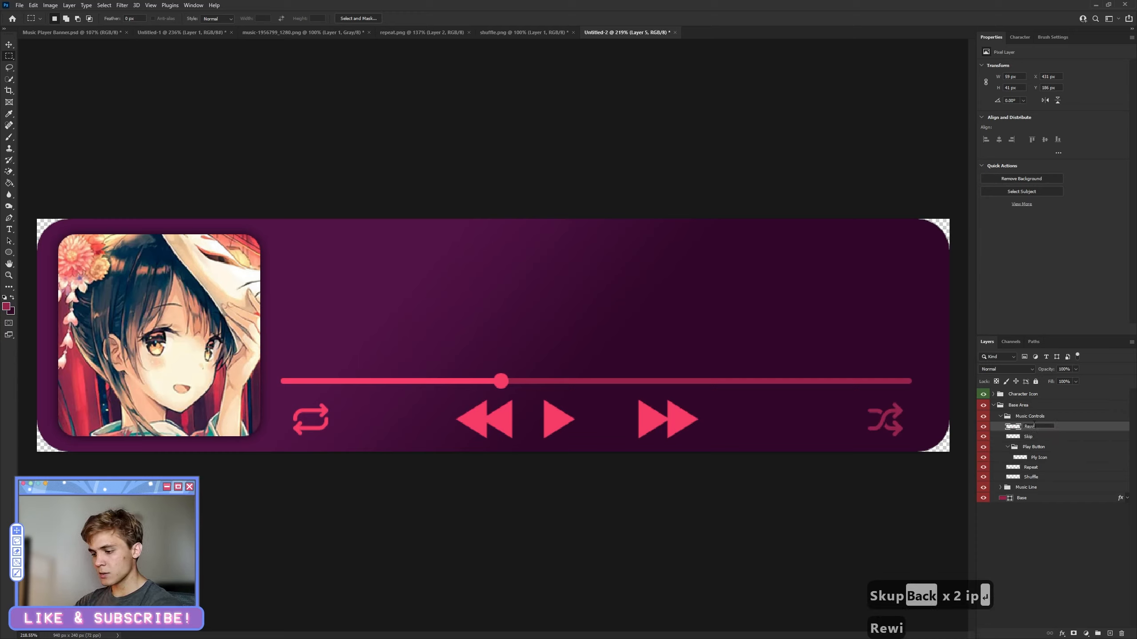
key("Return")
Correct the misspelled layer name in the Play Button group to "Play Icon"
left_click(1038, 458)
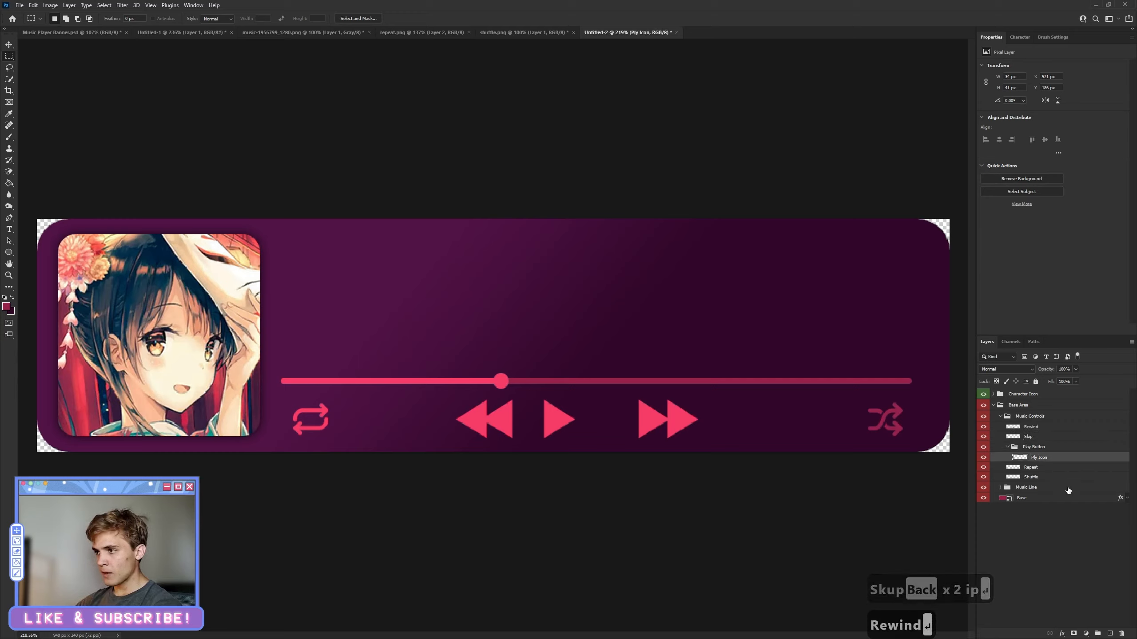
double_click(1038, 458)
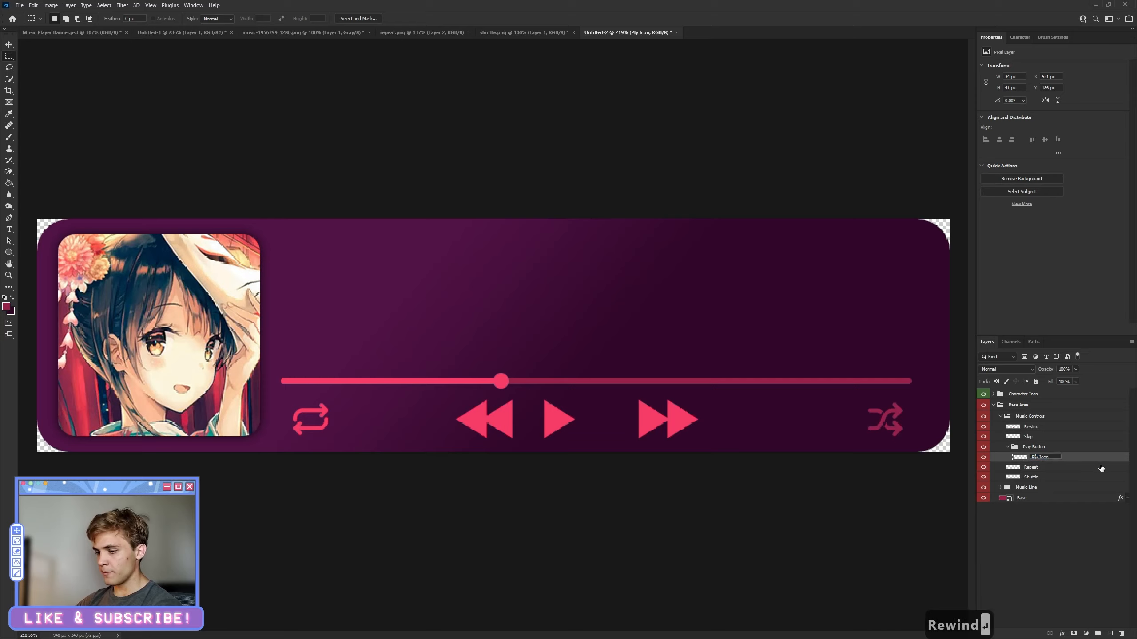
type("a")
key("Return")
Draw a circle about 75 px wide in the Play Button group with no fill and a bright pink stroke
left_click(1110, 633)
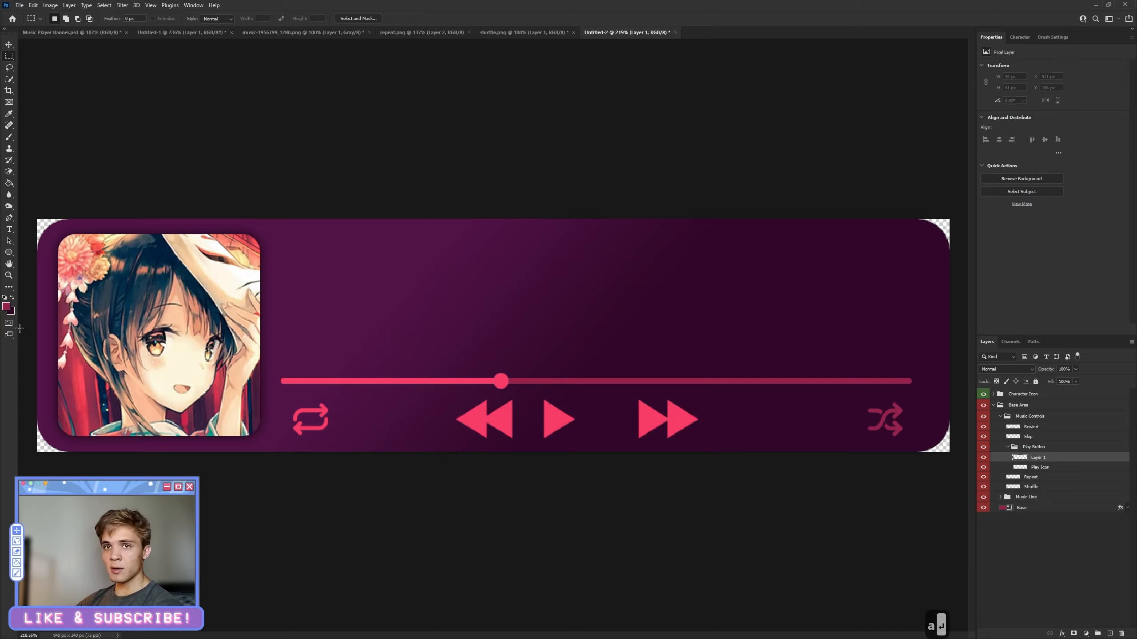
left_click(9, 252)
left_click(12, 255)
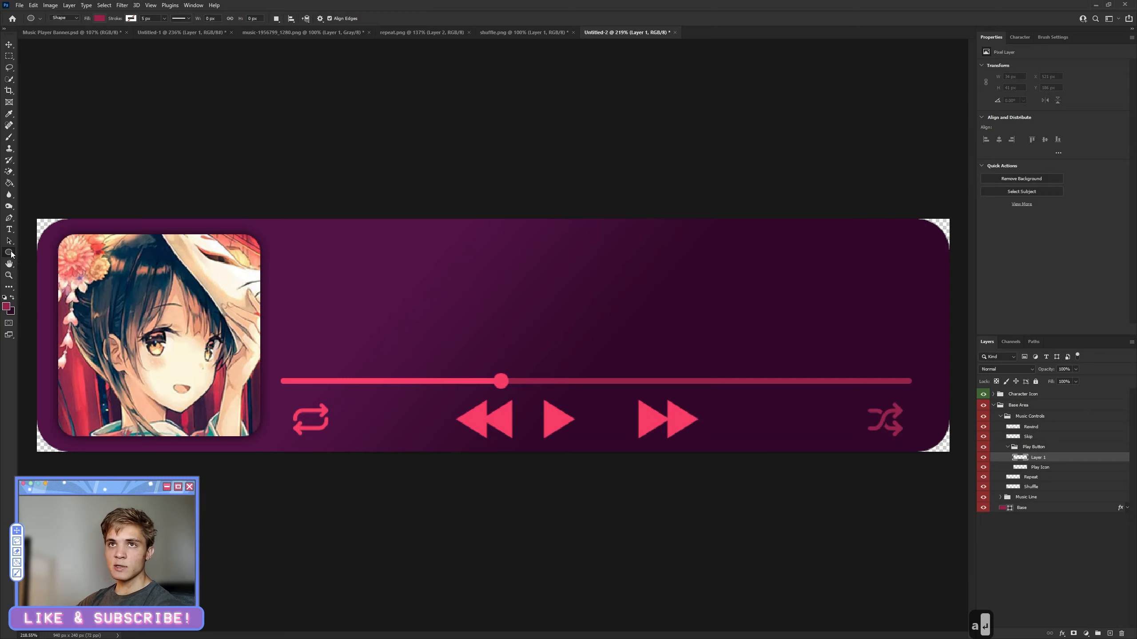
left_click_drag(560, 349, 632, 422)
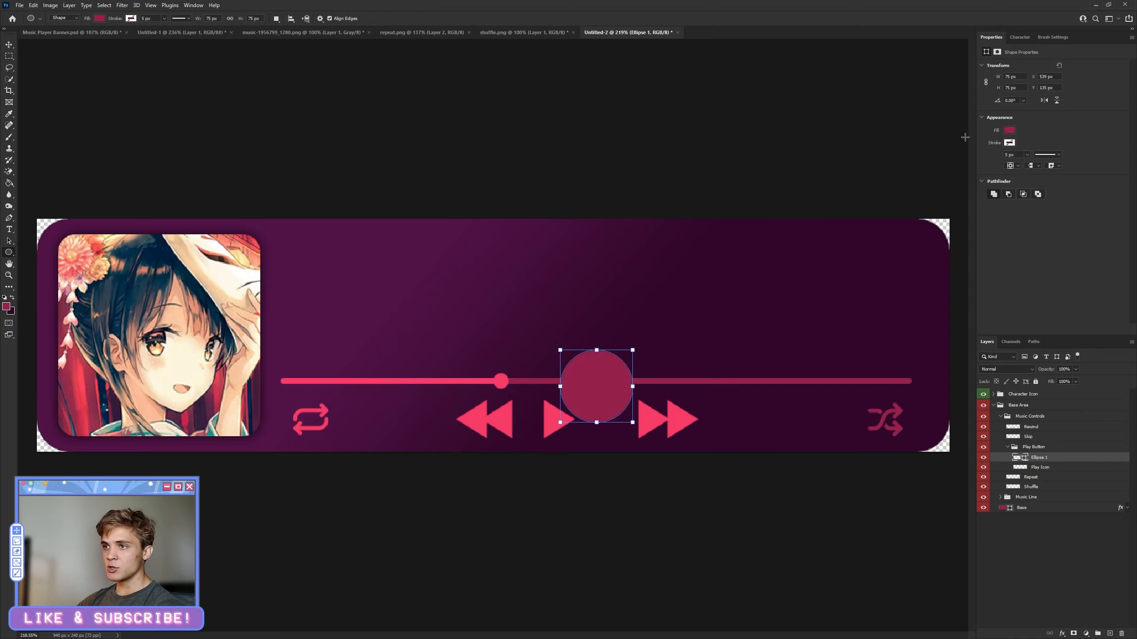
left_click(1009, 130)
left_click(991, 160)
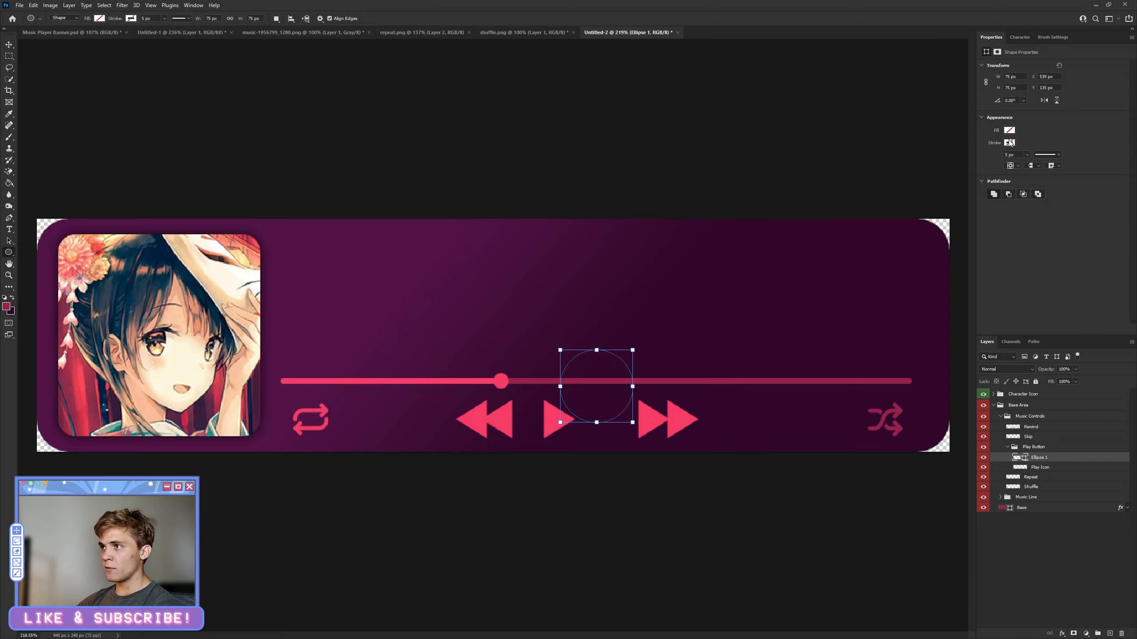
left_click(988, 189)
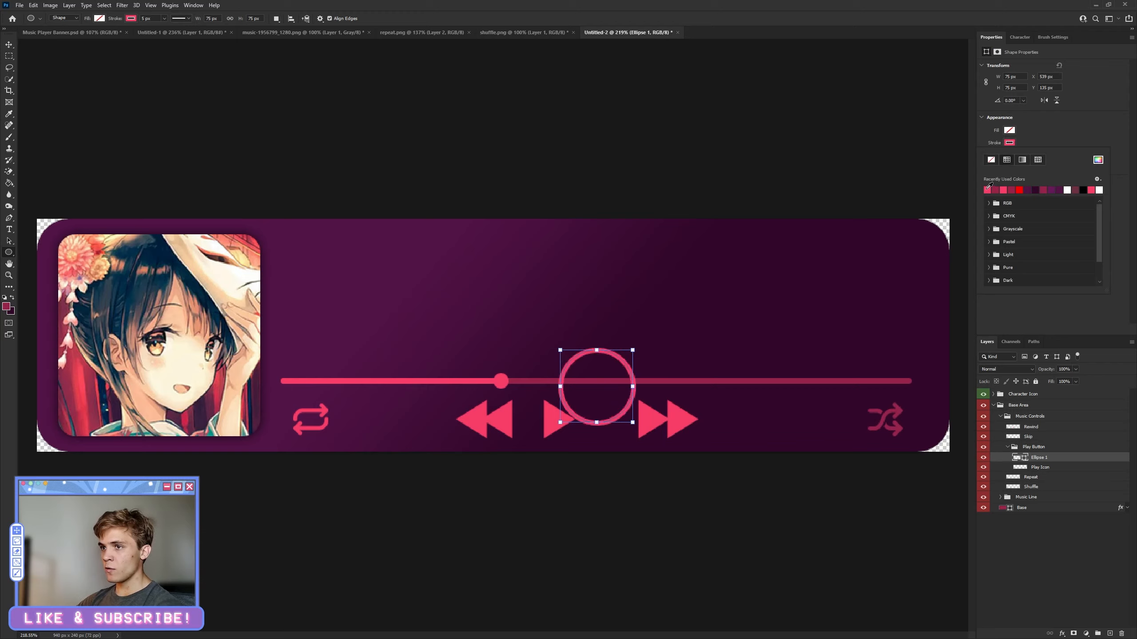
left_click(1078, 132)
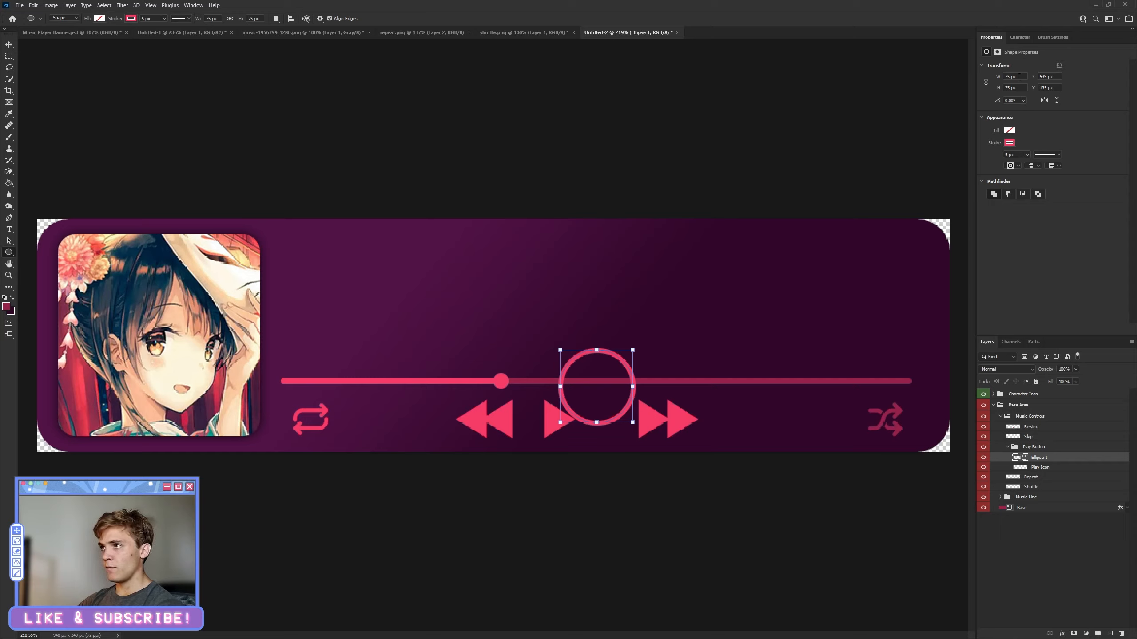
Set the circle's width and height to 55 px and its stroke width to 3 px
left_click(1019, 76)
type("55")
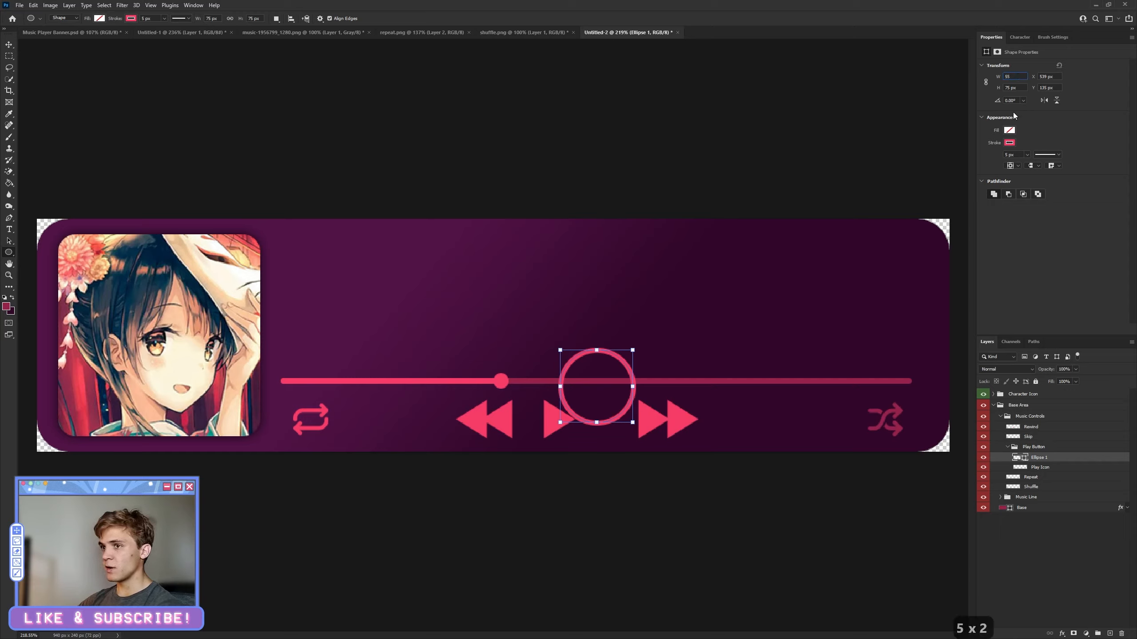
left_click(1016, 88)
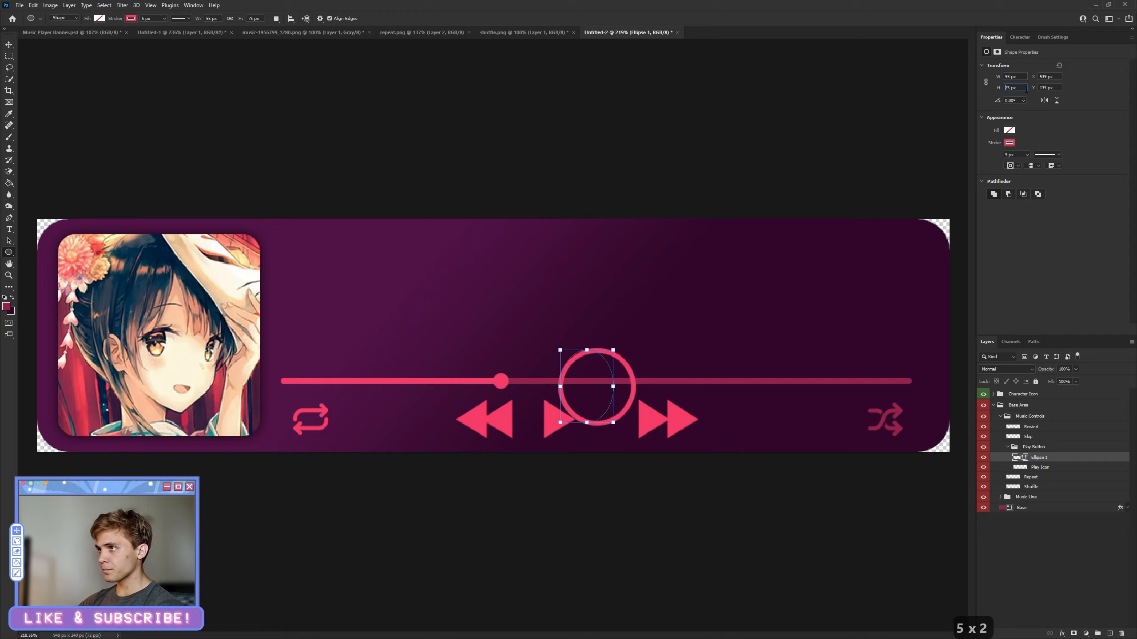
key("ctrl+a")
type("55")
key("Return")
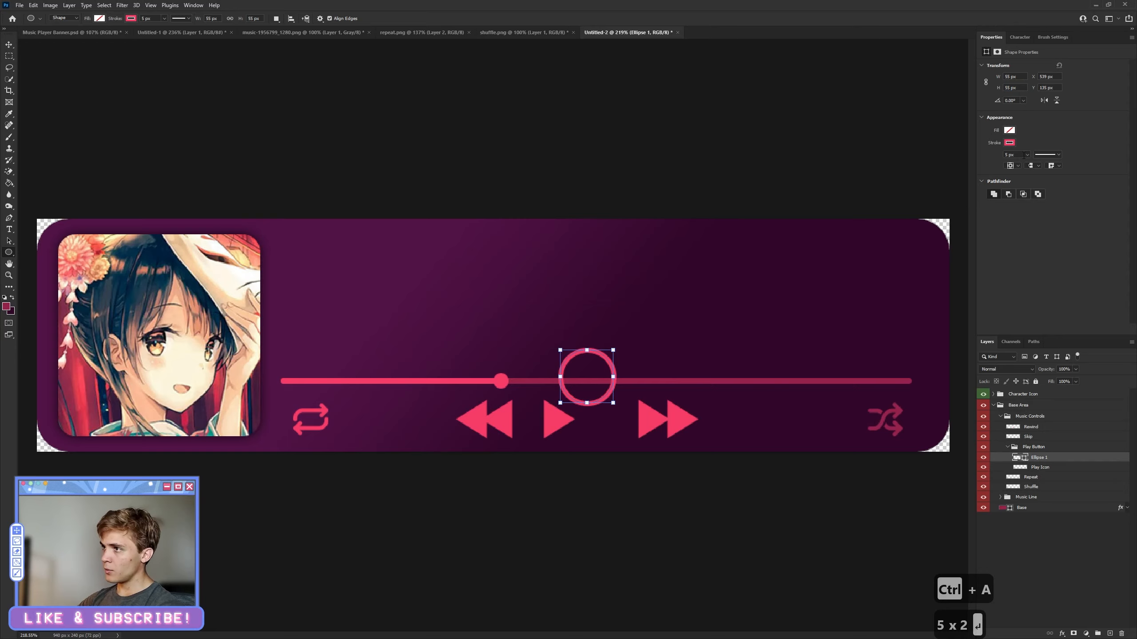
type("3")
key("Return")
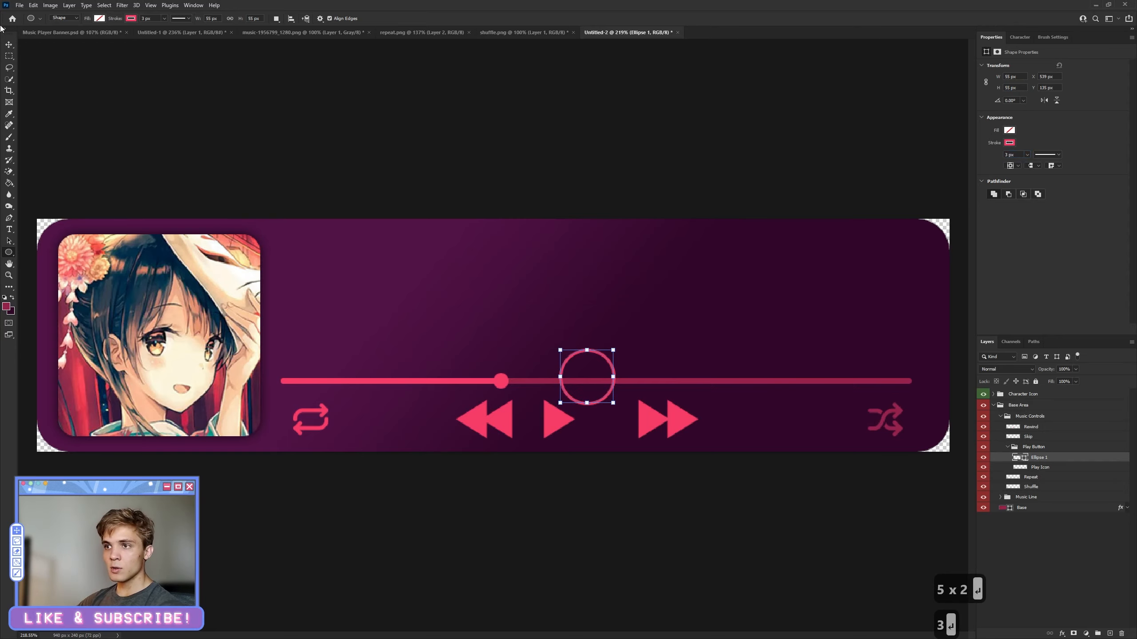
Move the circle outline so that it surrounds the play icon between the rewind and fast-forward icons
left_click(8, 44)
scroll(564, 347, "up", 2)
left_click_drag(700, 418, 652, 479)
left_click(1042, 468)
left_click(1043, 457)
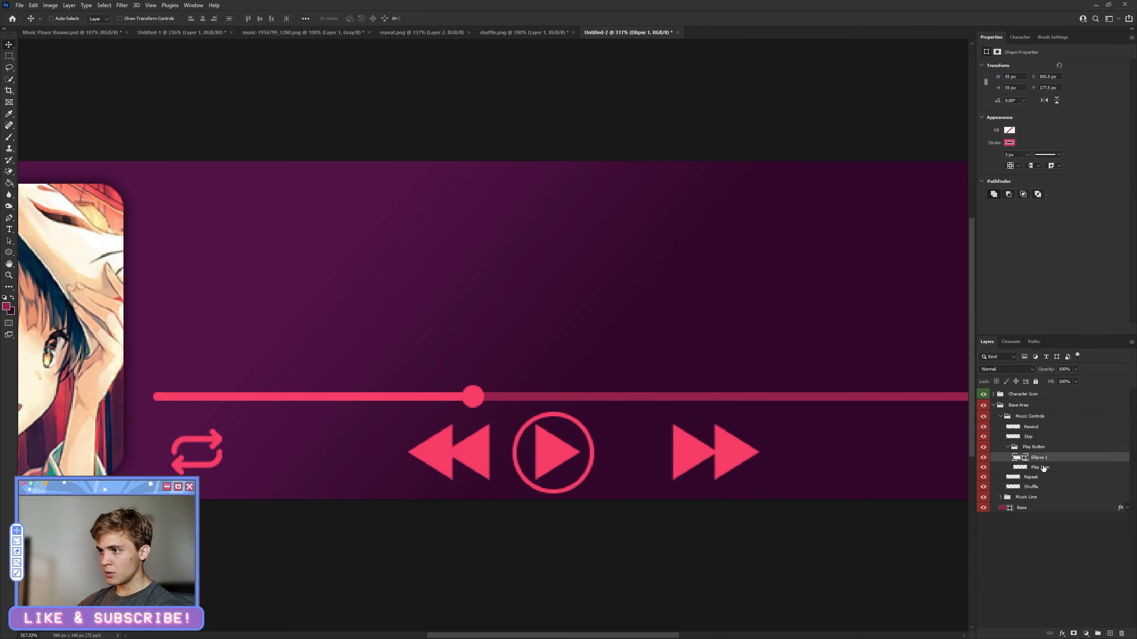
Scale the Play Icon layer down to about 27 × 33 px and centre the triangle inside the circle
left_click(1042, 468)
key("ctrl+t")
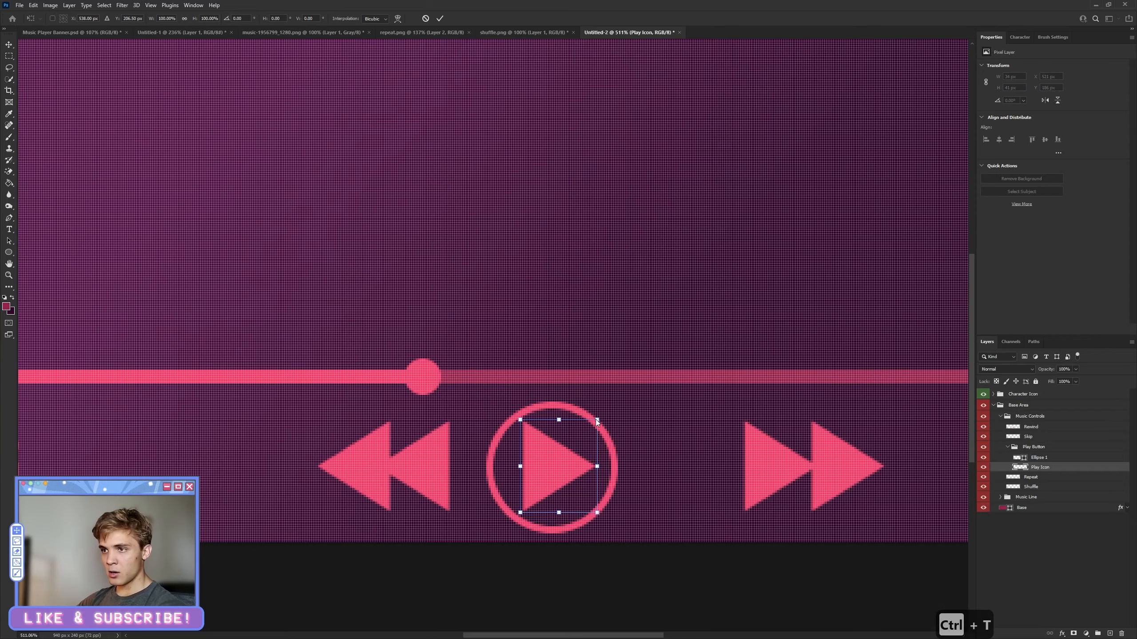
left_click_drag(598, 420, 582, 439)
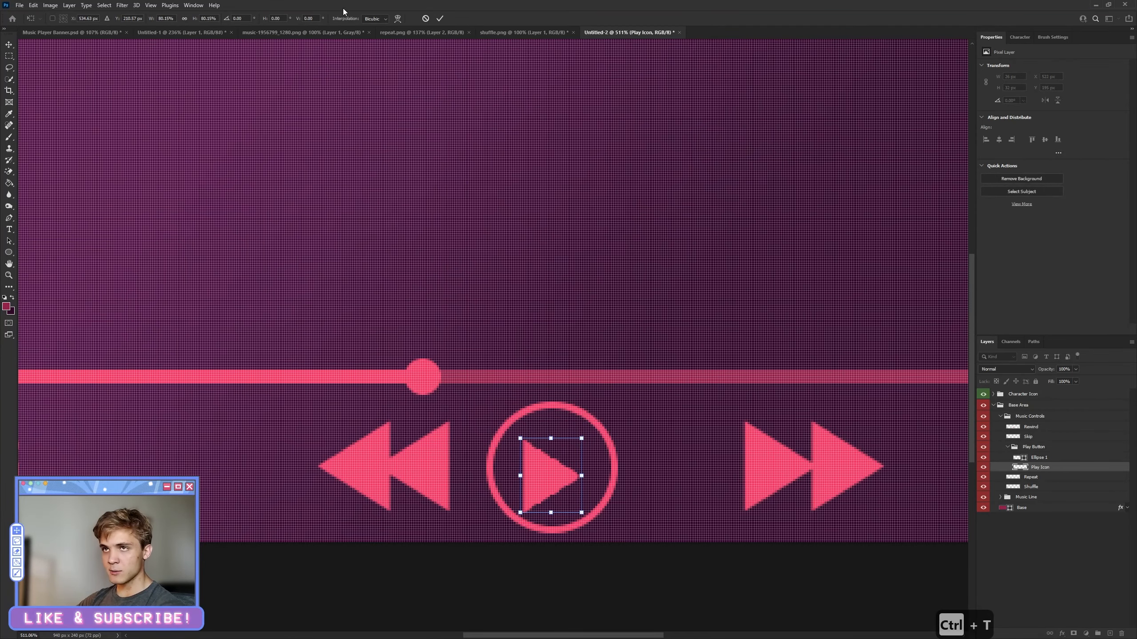
left_click(440, 18)
scroll(569, 476, "down", 3)
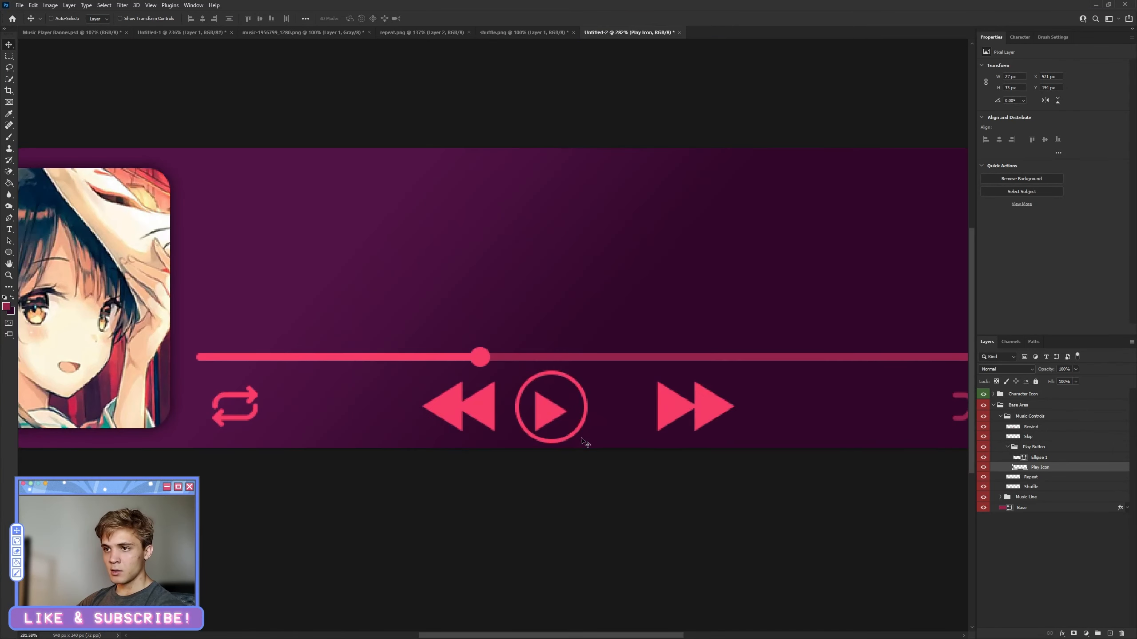
left_click_drag(574, 424, 579, 412)
scroll(622, 430, "down", 2)
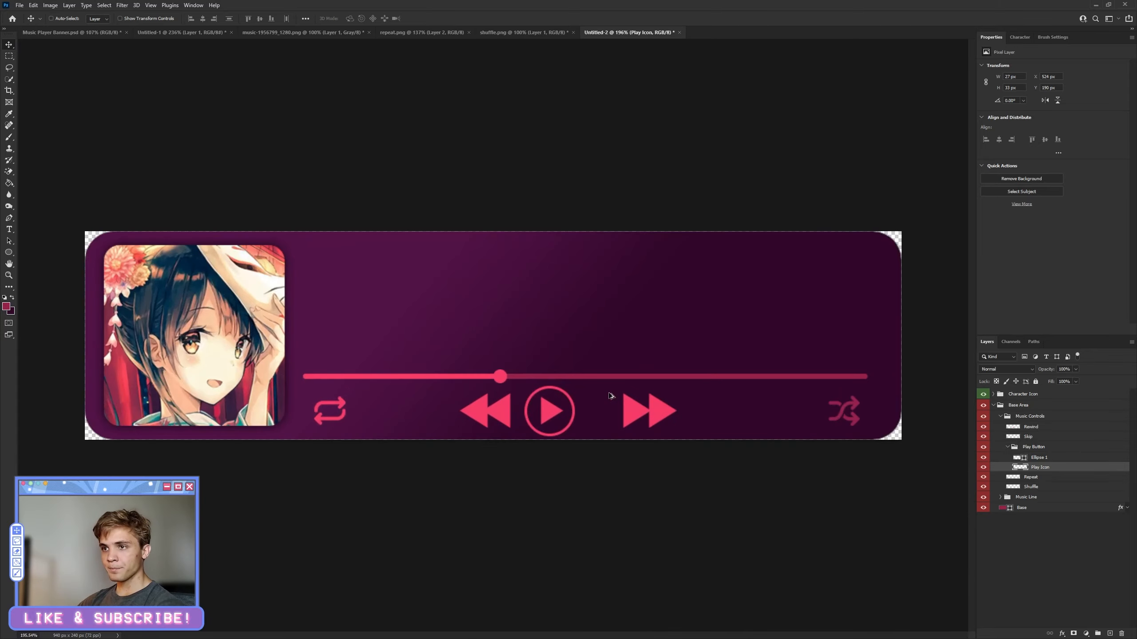
key("Right")
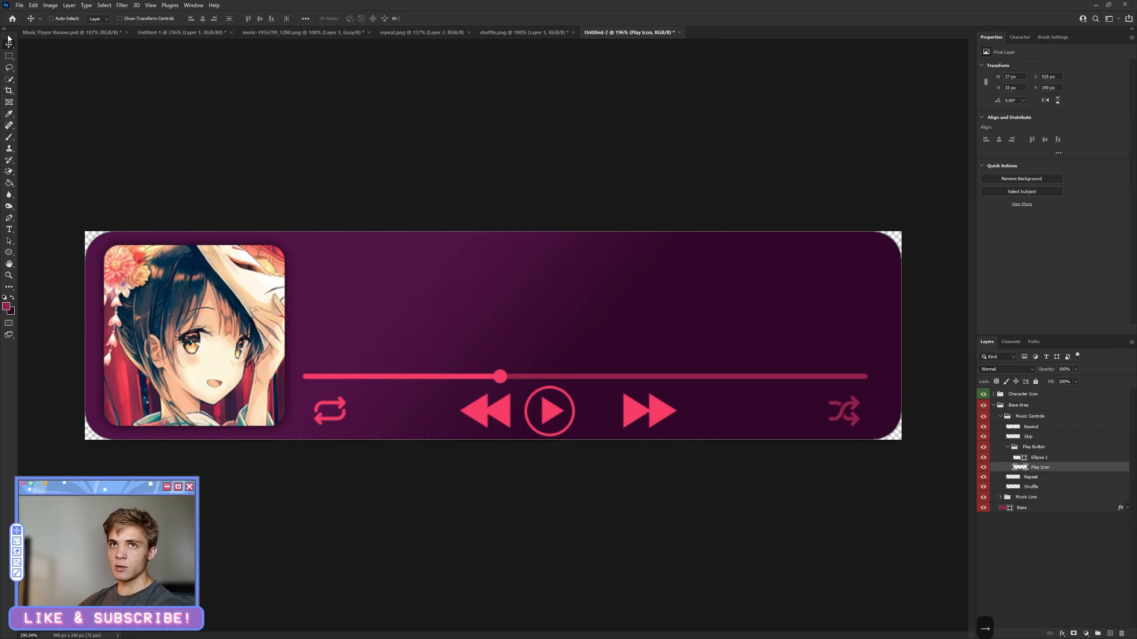
Hide the Skip and Rewind layers and move the collapsed Play Button group to the right, near the progress line's middle
left_click(1018, 456)
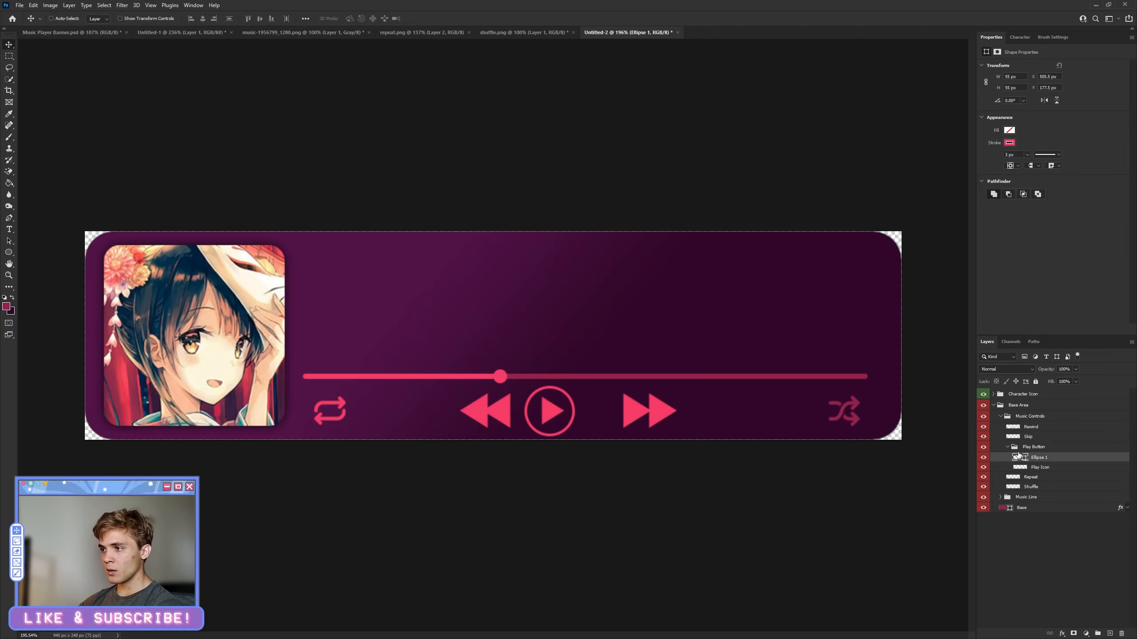
left_click(1008, 447)
left_click(1032, 438)
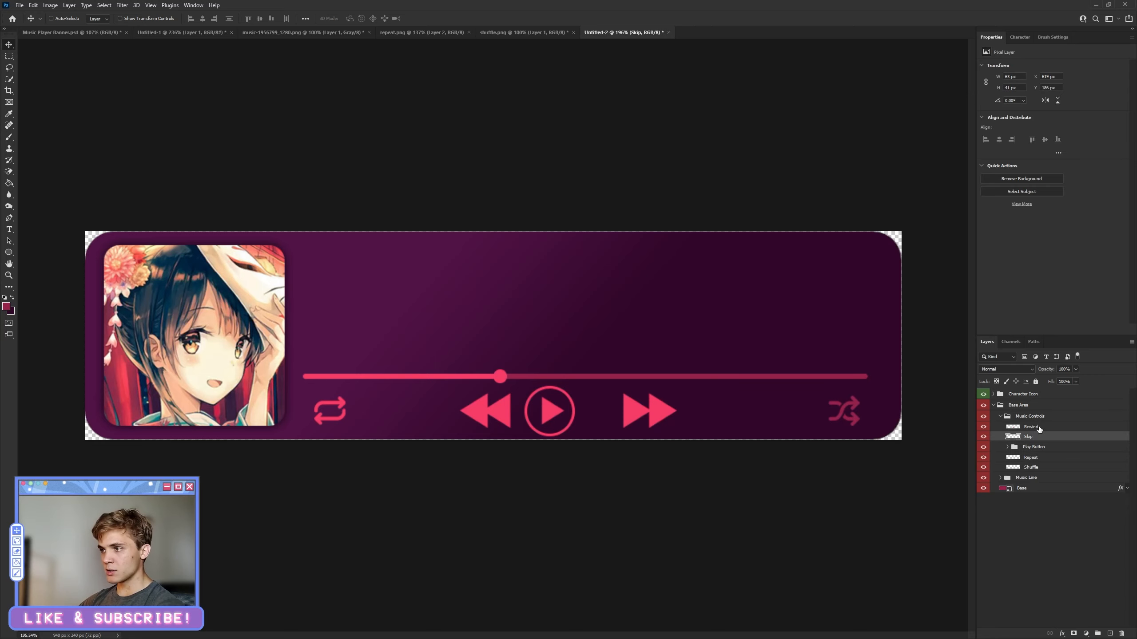
key("ctrl+0")
left_click(981, 436)
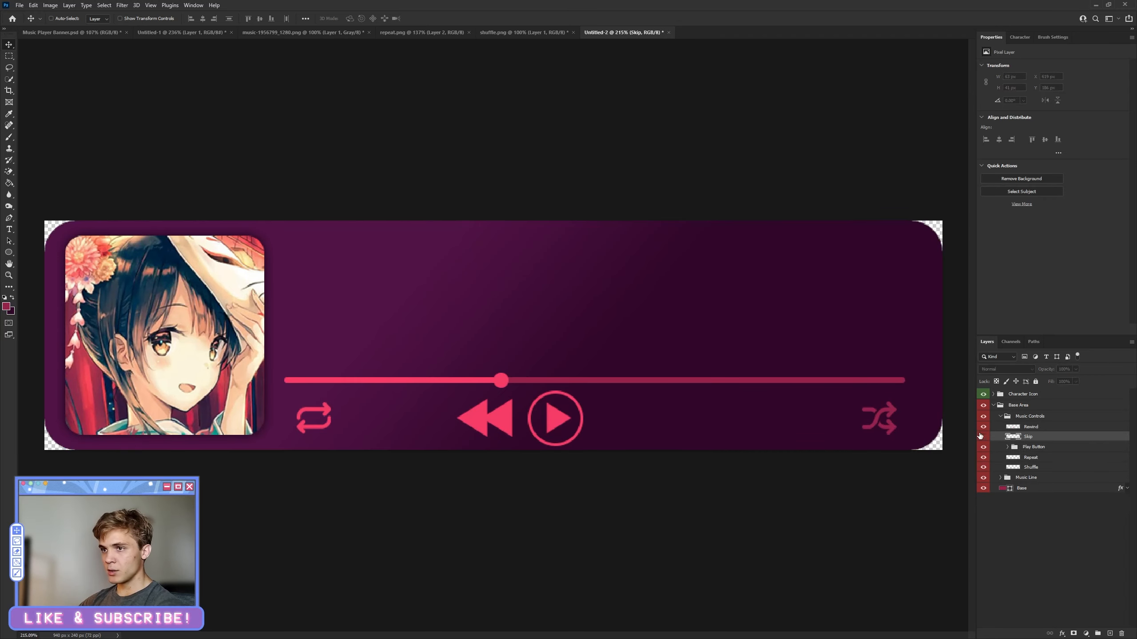
left_click(983, 427)
left_click(983, 436)
left_click(1031, 426)
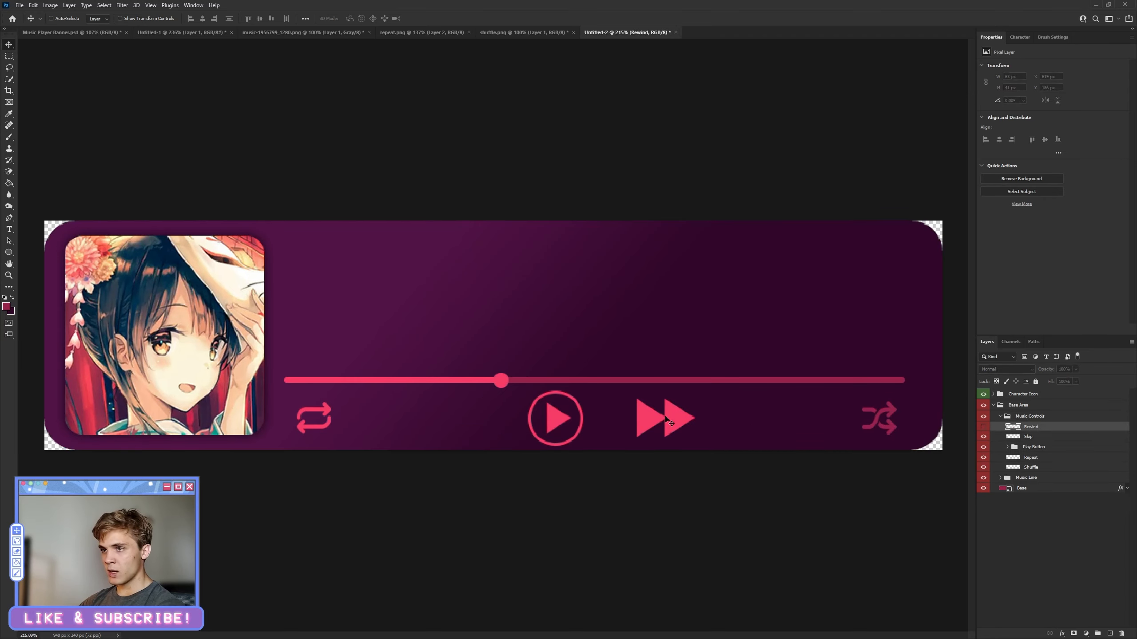
left_click(981, 437)
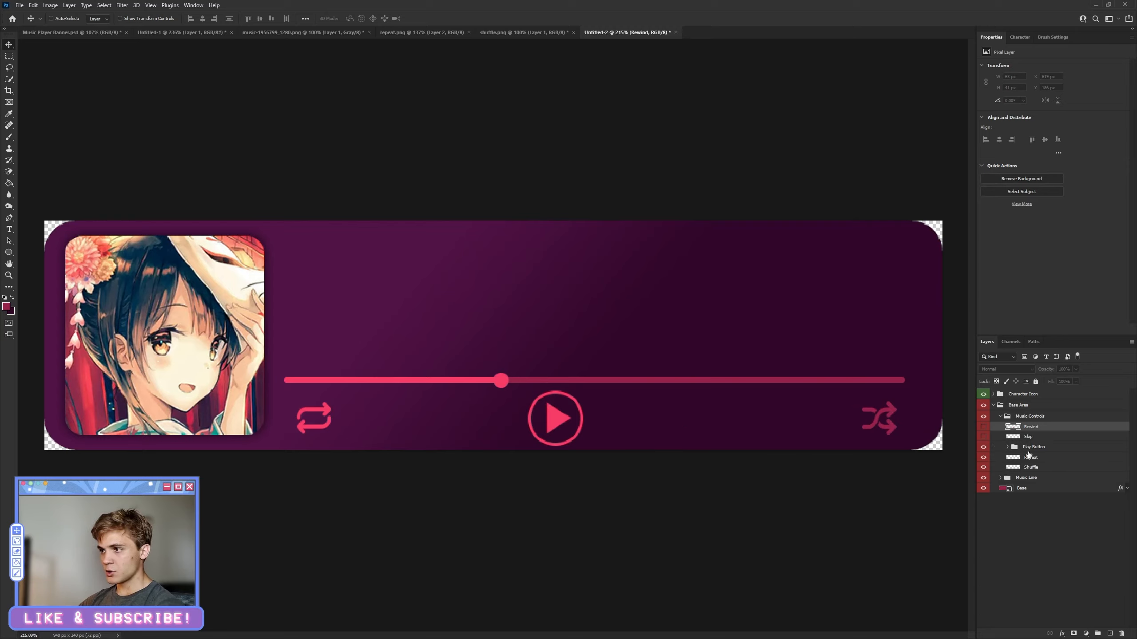
left_click(1033, 446)
left_click_drag(570, 424, 602, 421)
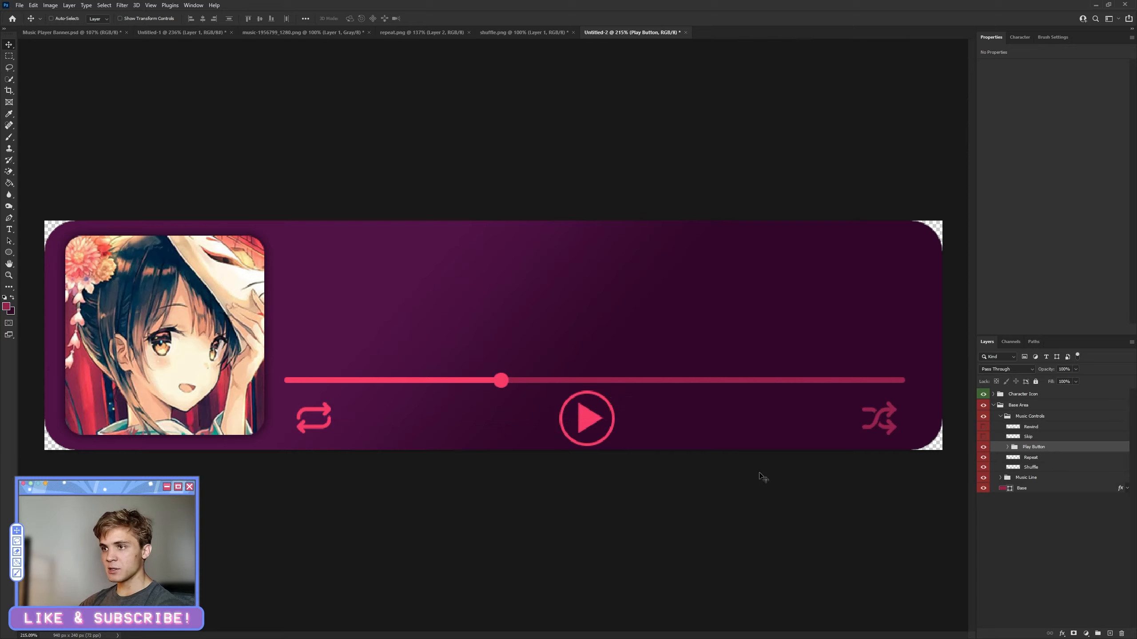
Show the Skip layer, shift the rewind and fast-forward icons to suit the play button's position, and select both layers
left_click(985, 436)
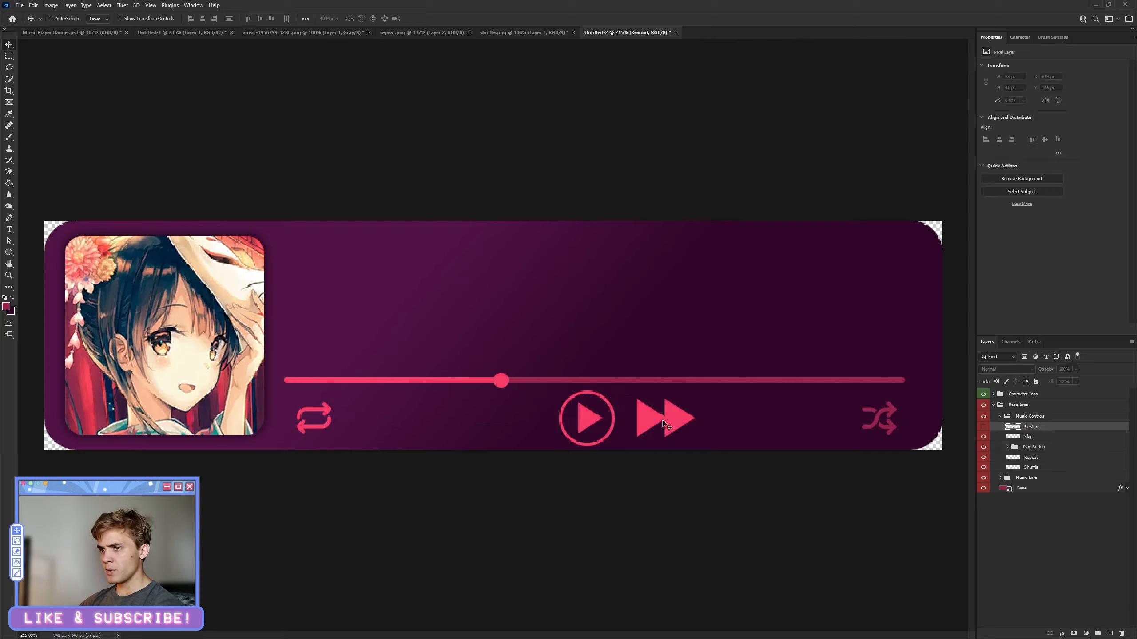
left_click(1031, 426)
left_click_drag(695, 421, 667, 421)
left_click(1043, 438, "ctrl")
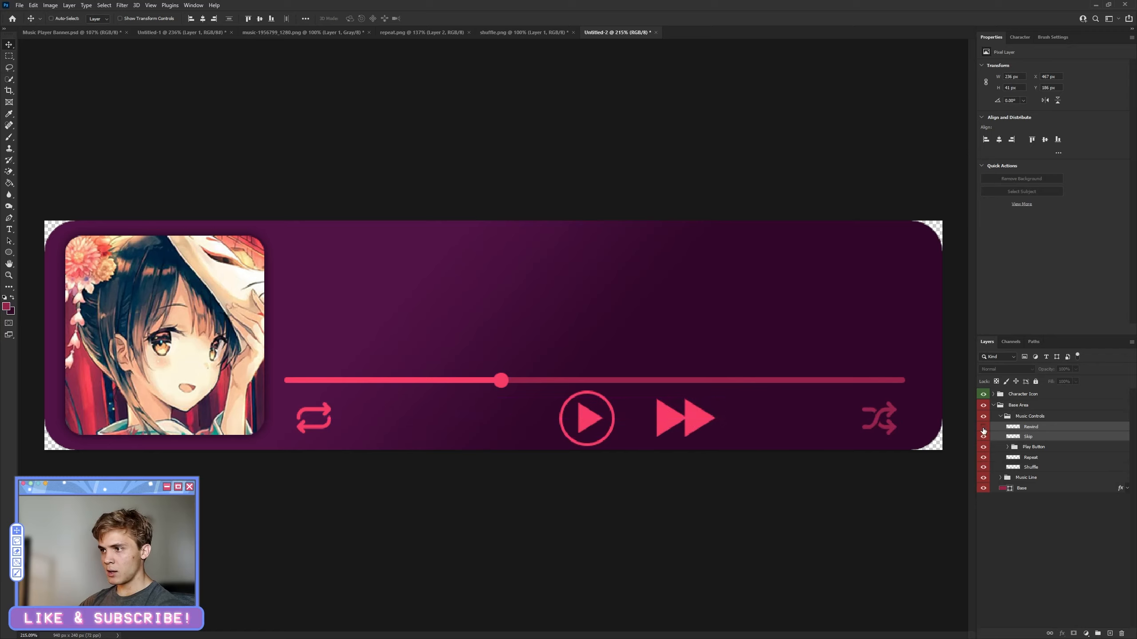